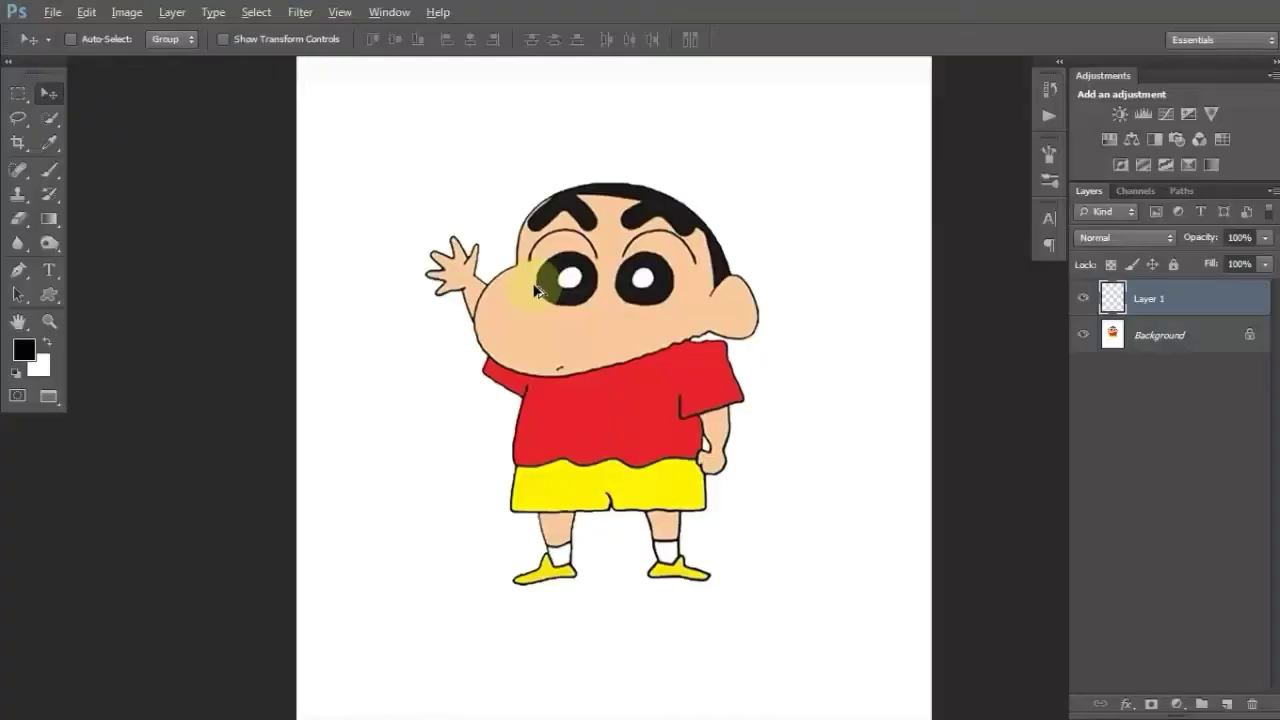
# Trace the head outline with the Pen tool along the cheek, chin and shirt edge
pyautogui.scroll(2, 536, 291)
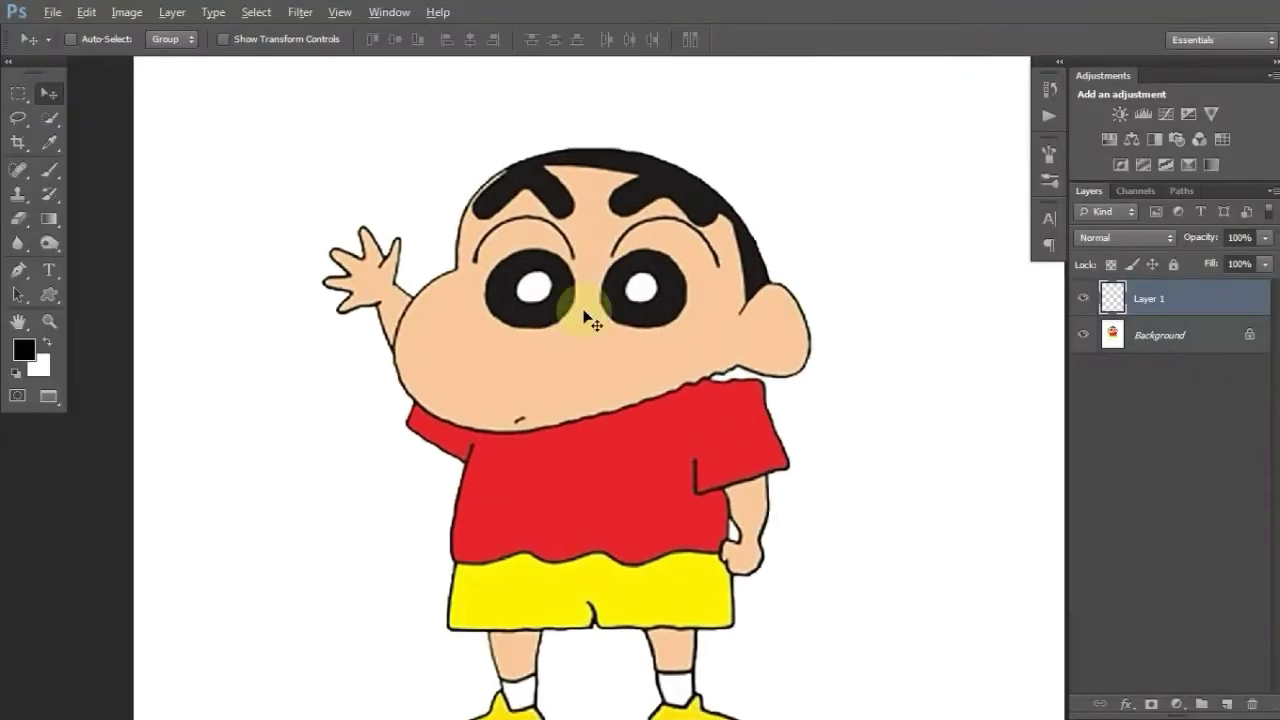
pyautogui.scroll(2, 563, 300)
pyautogui.scroll(1, 551, 323)
pyautogui.press('p')
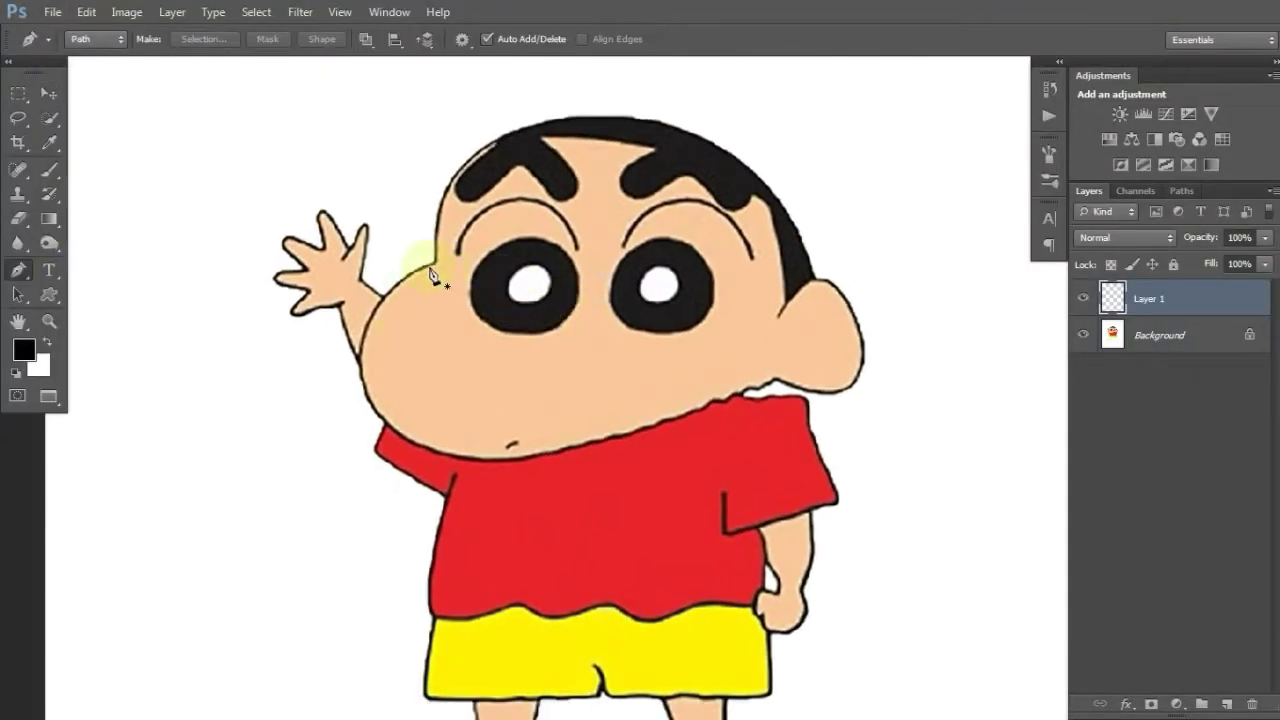
pyautogui.scroll(2, 375, 360)
pyautogui.moveTo(351, 432); pyautogui.dragTo(380, 605)
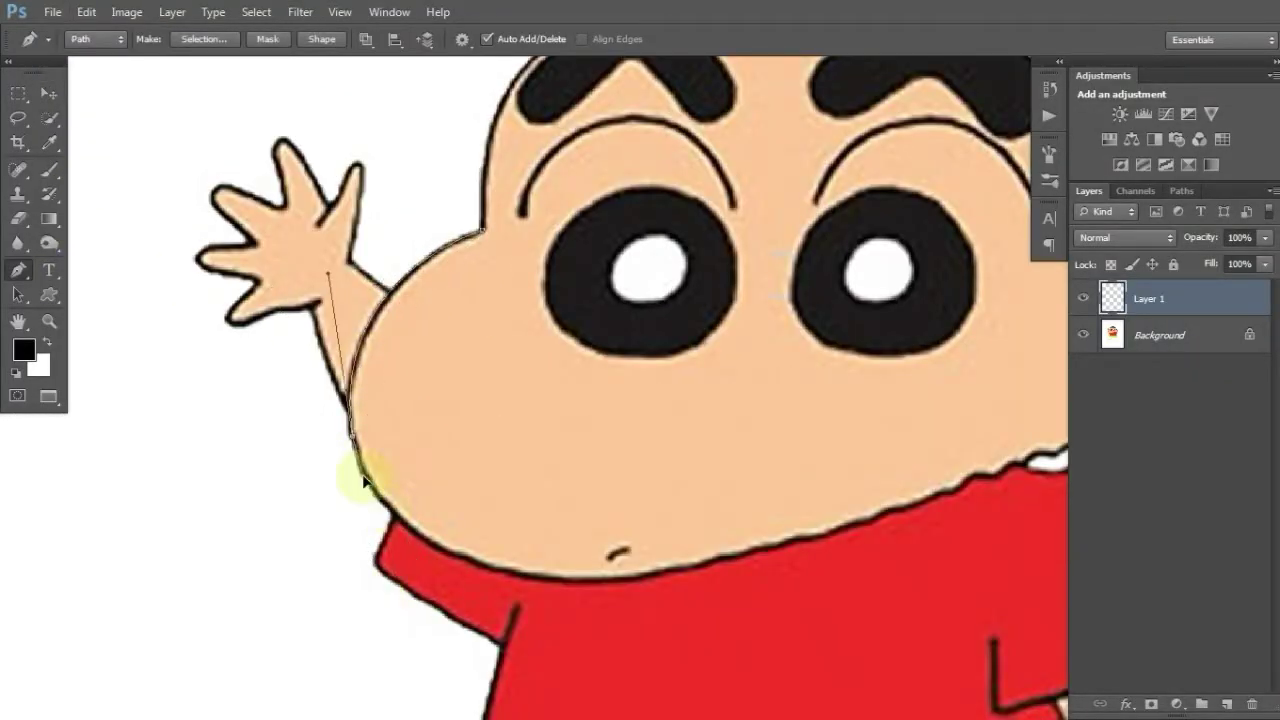
pyautogui.scroll(-2, 450, 450)
pyautogui.scroll(-1, 591, 414)
pyautogui.moveTo(603, 405); pyautogui.dragTo(786, 318)
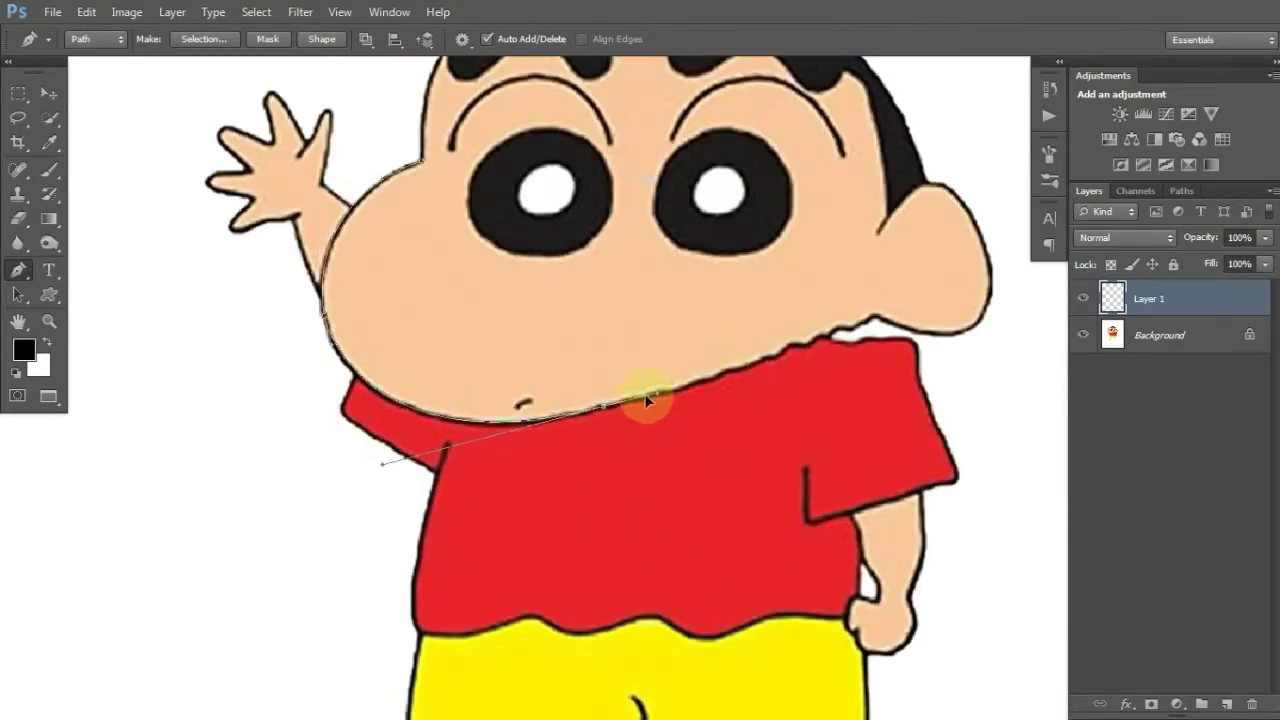
pyautogui.scroll(1, 647, 400)
pyautogui.scroll(1, 623, 417)
pyautogui.moveTo(529, 423); pyautogui.dragTo(494, 428)
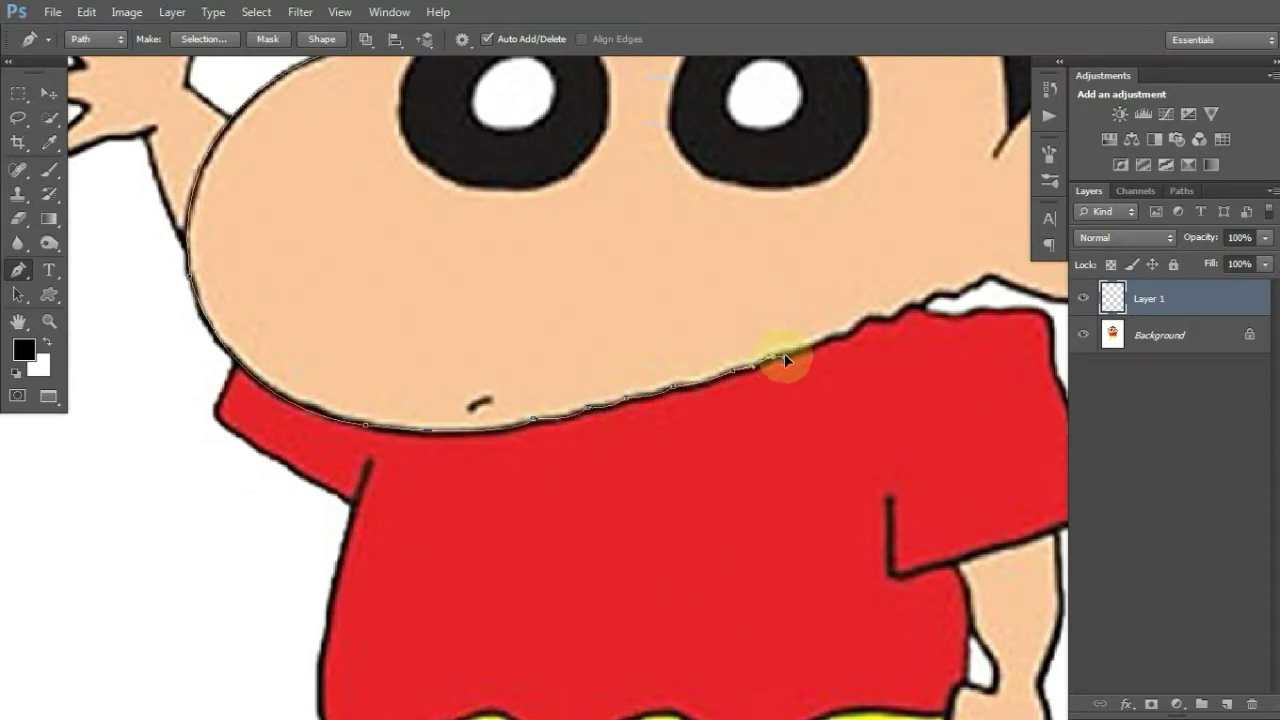
pyautogui.moveTo(784, 360)
pyautogui.mouseDown()
pyautogui.moveTo(600, 450)
pyautogui.moveTo(677, 420)
pyautogui.moveTo(586, 423)
pyautogui.mouseUp()
pyautogui.scroll(1, 677, 420)
pyautogui.scroll(1, 674, 422)
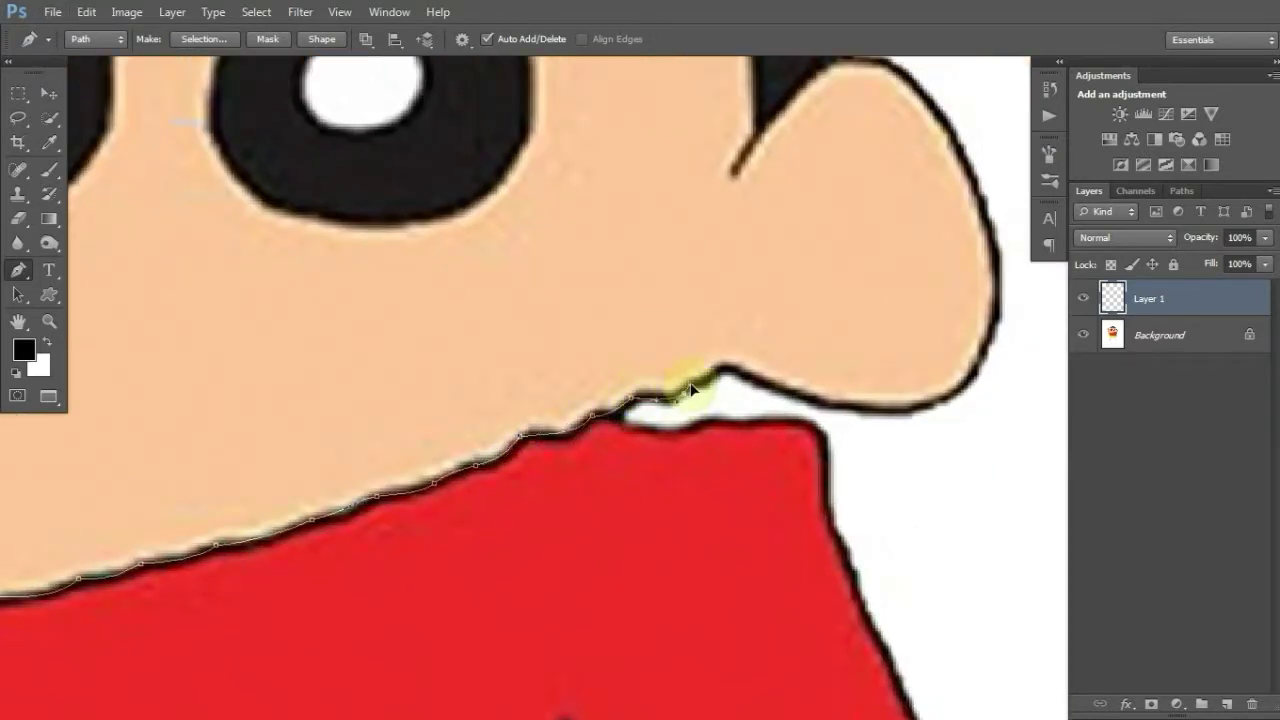
# Continue the pen outline around the nose and along the top of the hair
pyautogui.moveTo(790, 383)
pyautogui.mouseDown()
pyautogui.moveTo(634, 380)
pyautogui.moveTo(728, 285)
pyautogui.mouseUp()
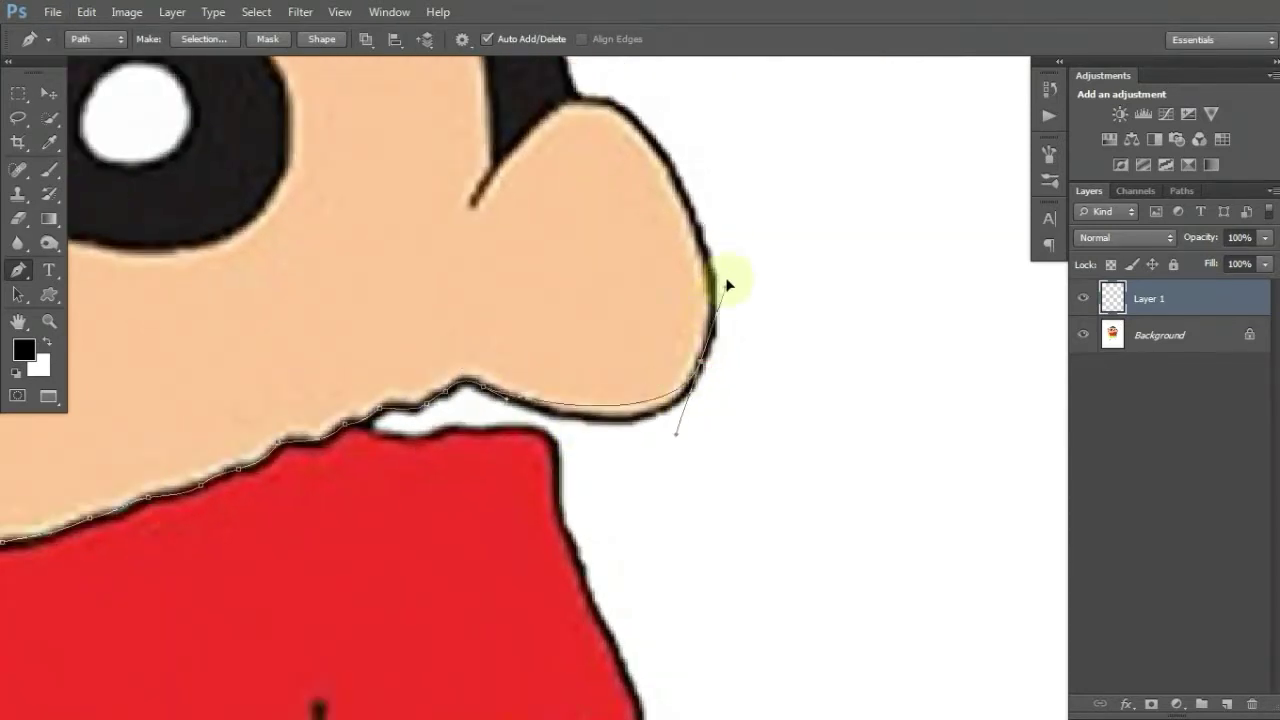
pyautogui.scroll(3, 668, 247)
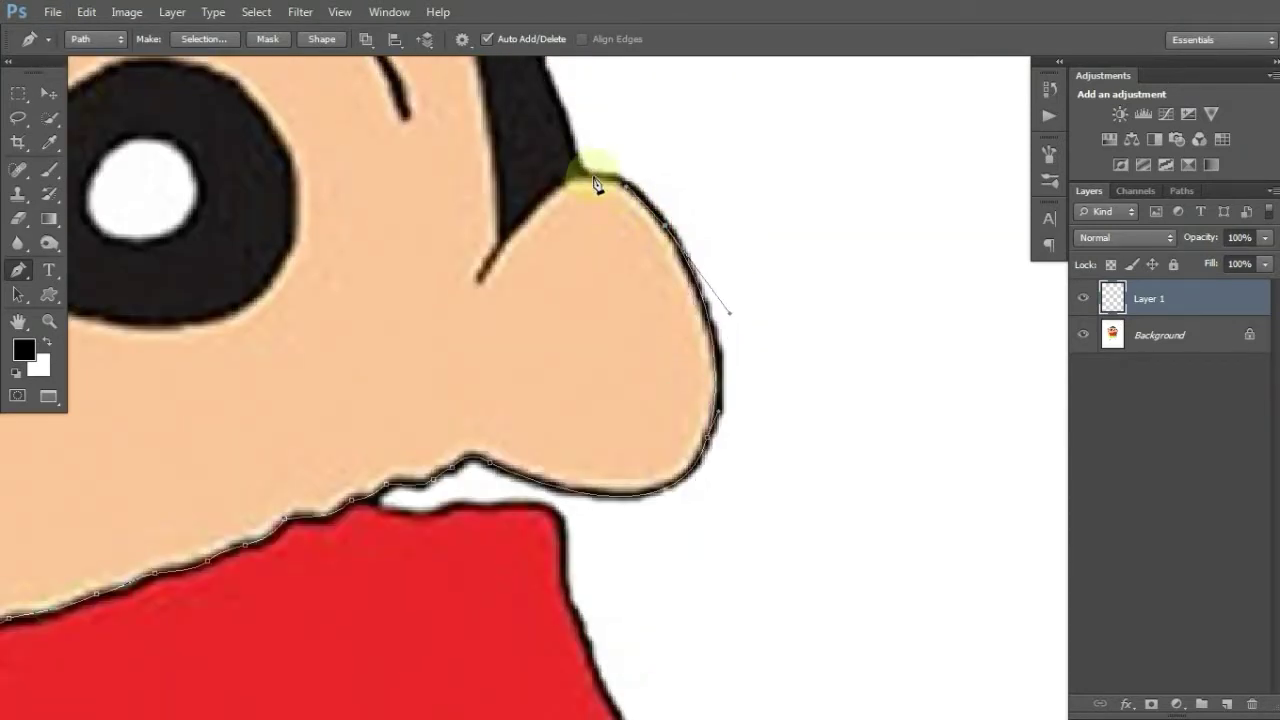
pyautogui.scroll(2, 605, 235)
pyautogui.click(610, 238)
pyautogui.scroll(-2, 595, 228)
pyautogui.scroll(1, 605, 300)
pyautogui.click(583, 264)
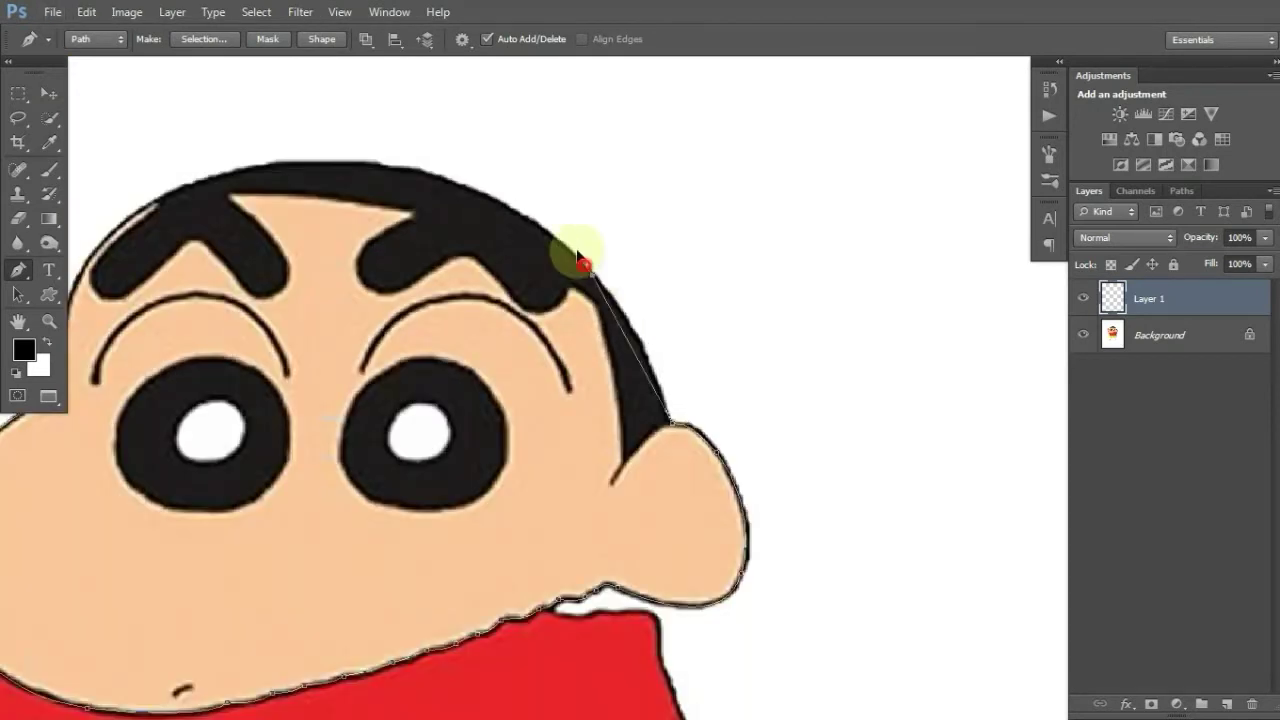
pyautogui.moveTo(592, 275); pyautogui.dragTo(525, 195)
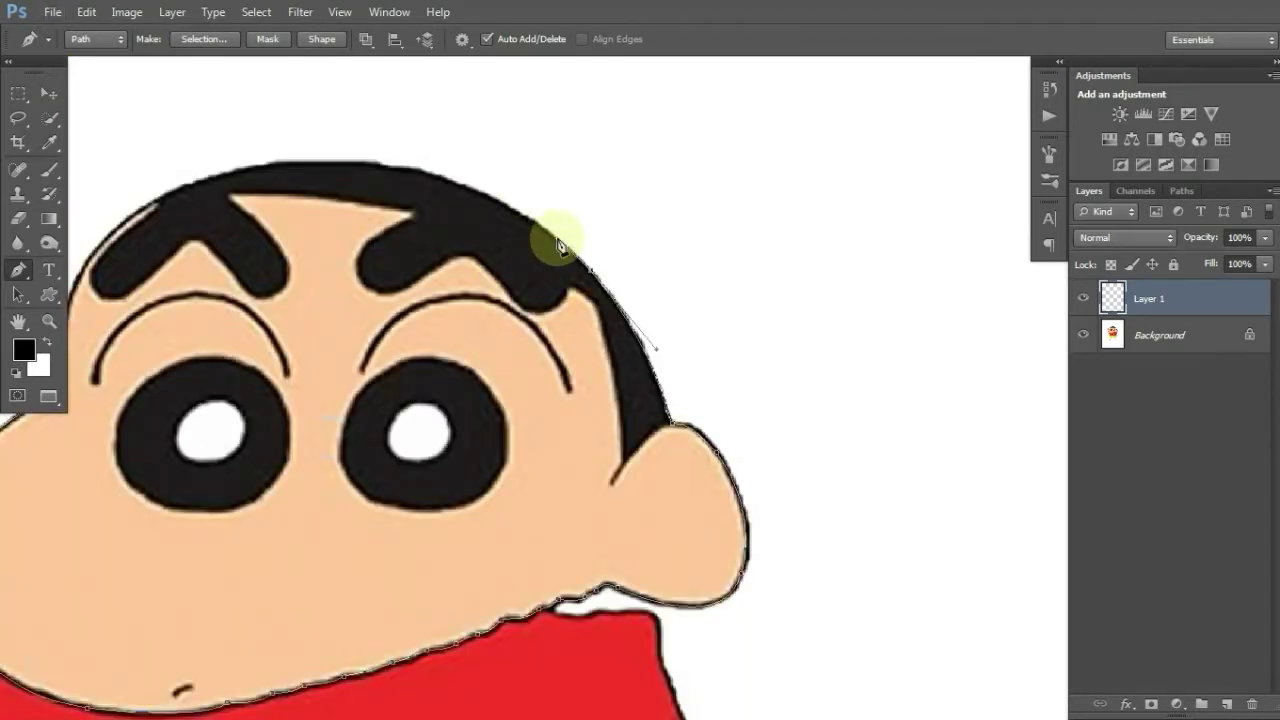
pyautogui.moveTo(560, 245); pyautogui.dragTo(700, 295)
pyautogui.moveTo(514, 214); pyautogui.dragTo(386, 200)
pyautogui.moveTo(291, 250)
pyautogui.mouseDown()
pyautogui.moveTo(213, 305)
pyautogui.moveTo(515, 231)
pyautogui.mouseUp()
# Convert the traced path to a selection and fill it with the skin-tone foreground colour
pyautogui.click(204, 39)
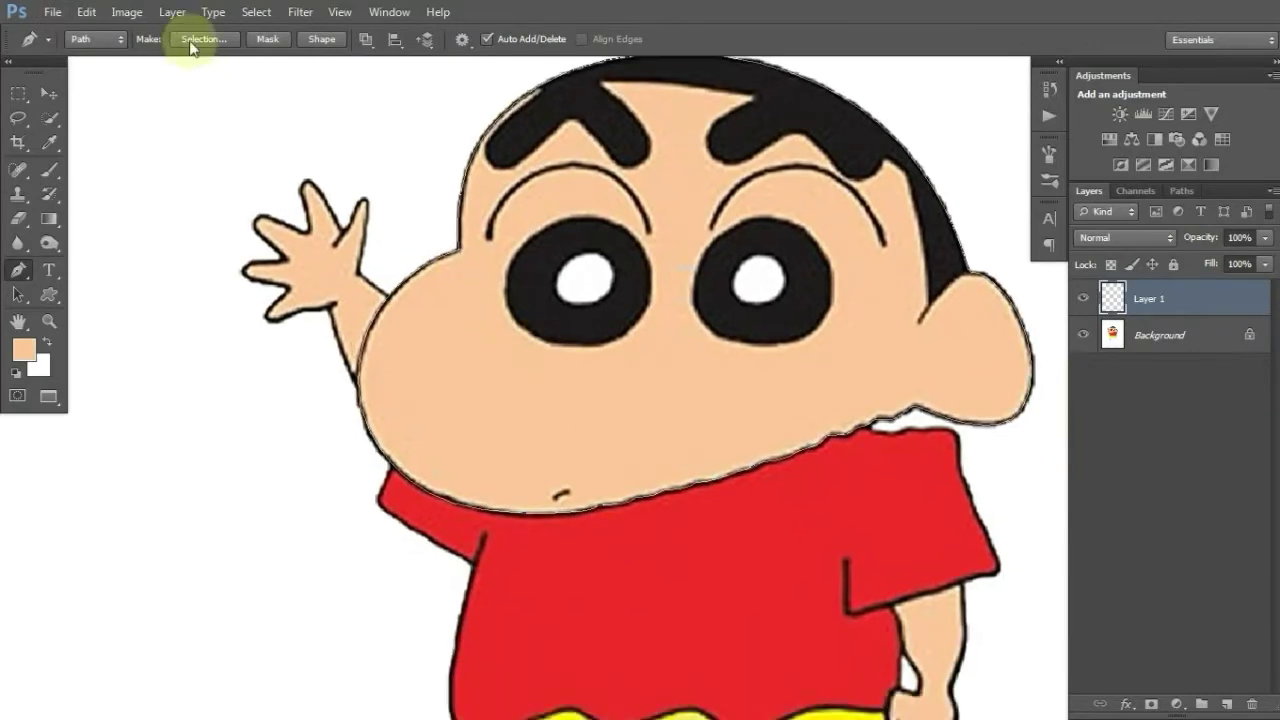
pyautogui.press('Return')
pyautogui.press('m')
pyautogui.hotkey('shift', 'F5')
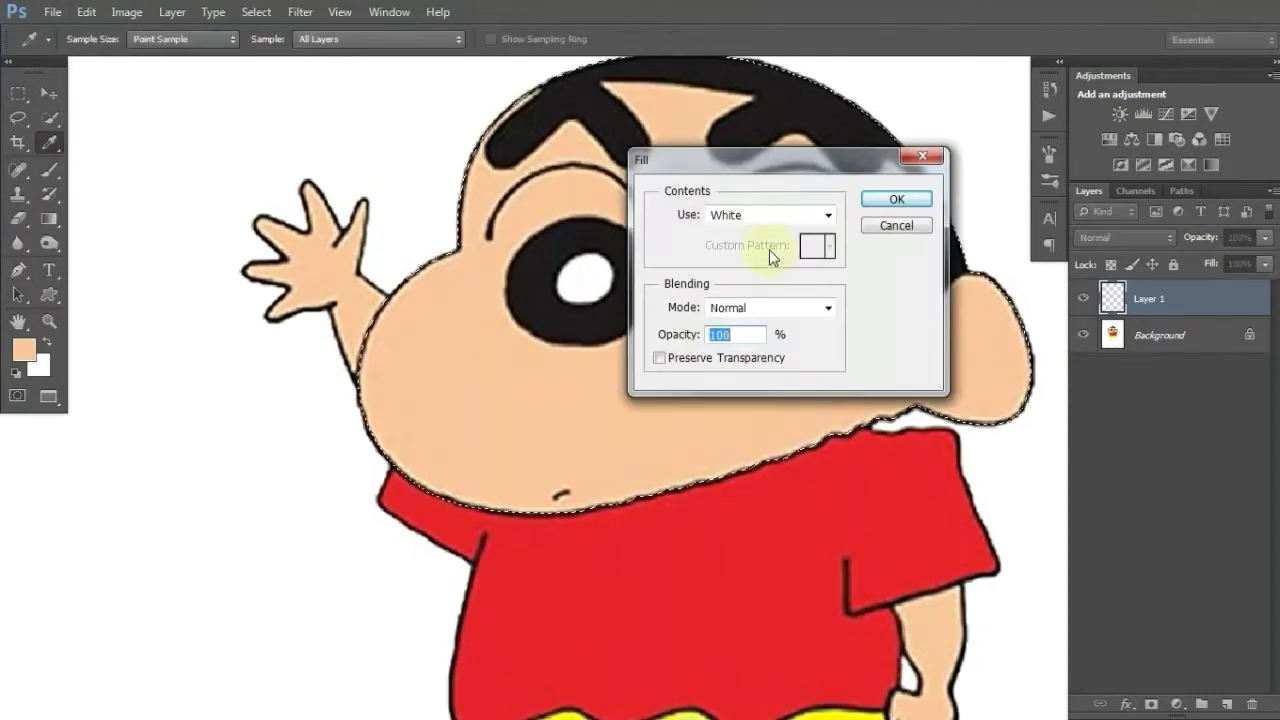
pyautogui.click(760, 214)
pyautogui.click(751, 266)
pyautogui.press('Return')
# Clear the selection, hide Layer 1 and add a new empty Layer 2
pyautogui.scroll(-1, 586, 321)
pyautogui.press('v')
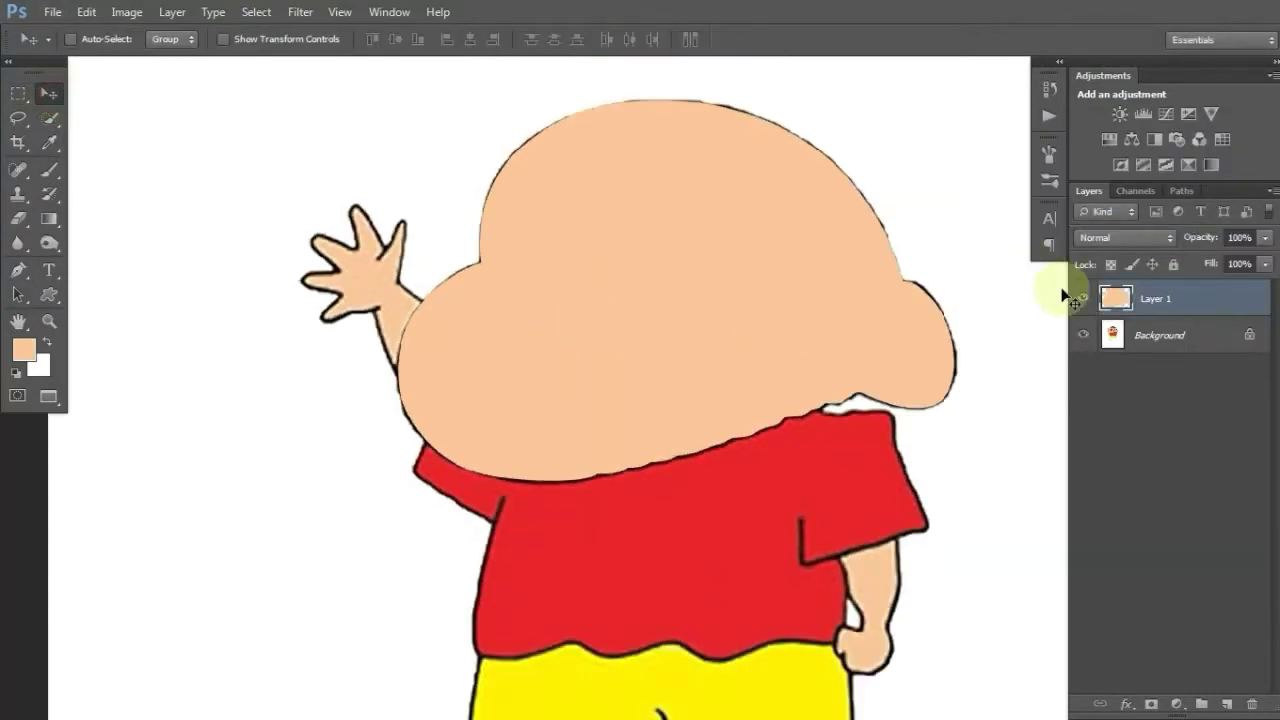
pyautogui.click(1083, 298)
pyautogui.hotkey('ctrl', 'shift', 'alt', 'n')
pyautogui.scroll(1, 475, 218)
# Select an ellipse around the left eye's ring and fill it with black
pyautogui.scroll(1, 475, 218)
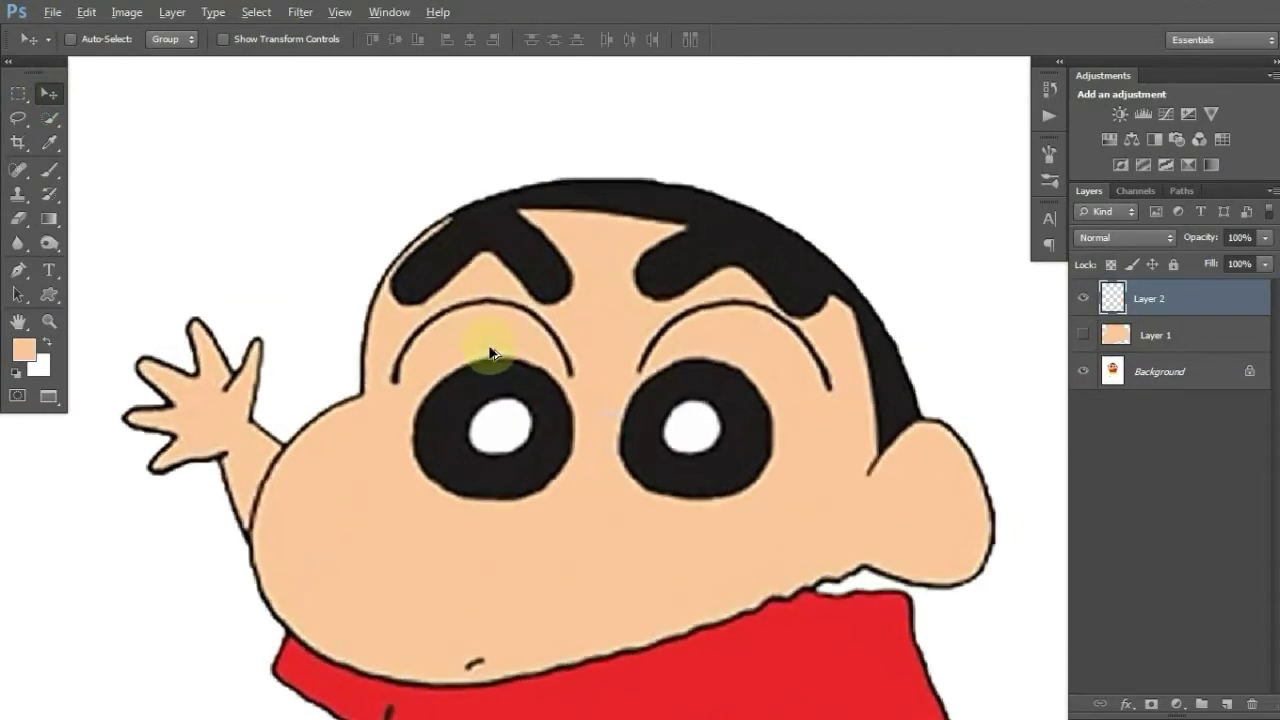
pyautogui.scroll(1, 491, 349)
pyautogui.scroll(1, 451, 303)
pyautogui.click(48, 117)
pyautogui.click(18, 93)
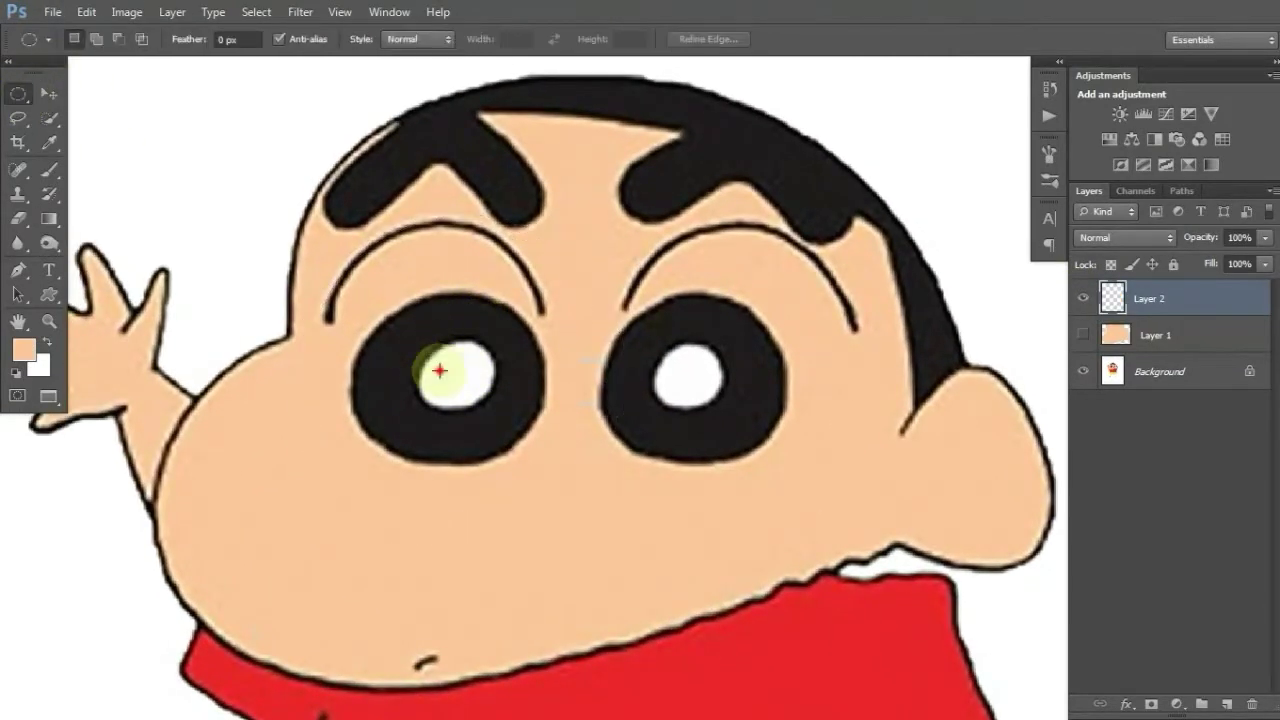
pyautogui.moveTo(418, 343); pyautogui.dragTo(491, 407)
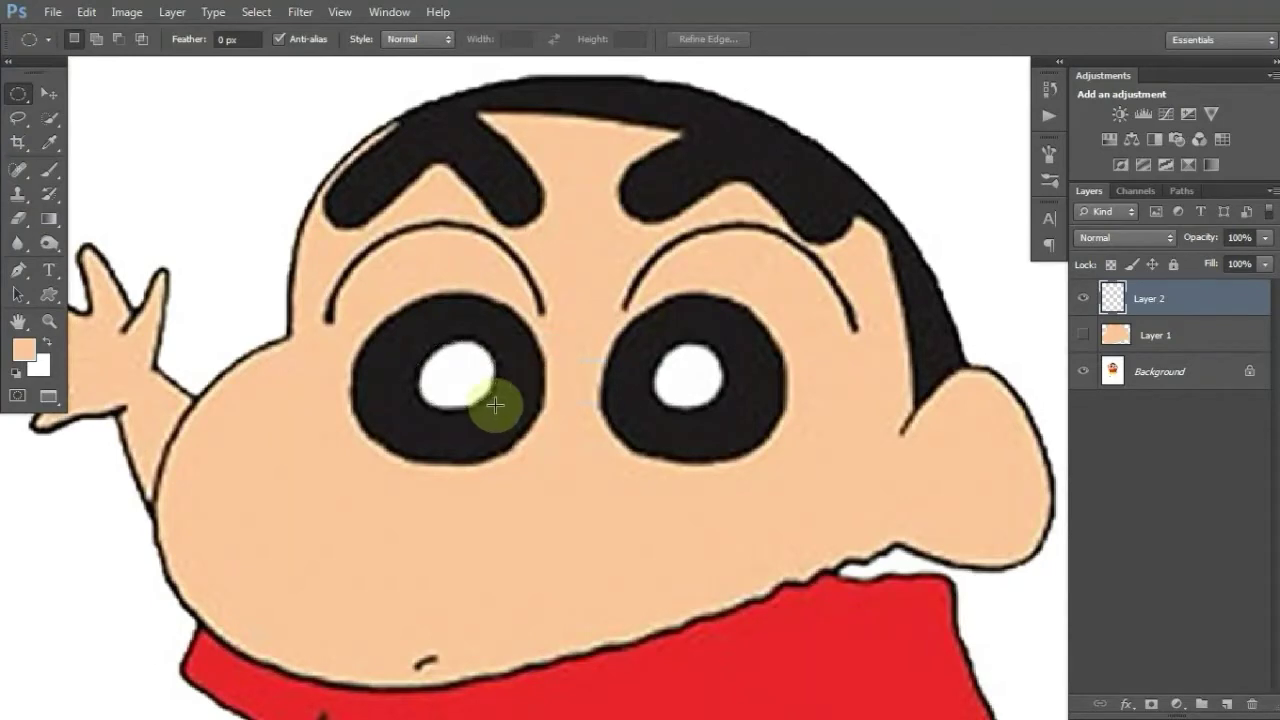
pyautogui.moveTo(354, 295)
pyautogui.mouseDown()
pyautogui.moveTo(545, 448)
pyautogui.moveTo(541, 464)
pyautogui.mouseUp()
pyautogui.rightClick(582, 388)
pyautogui.click(600, 300)
pyautogui.click(686, 214)
pyautogui.click(749, 257)
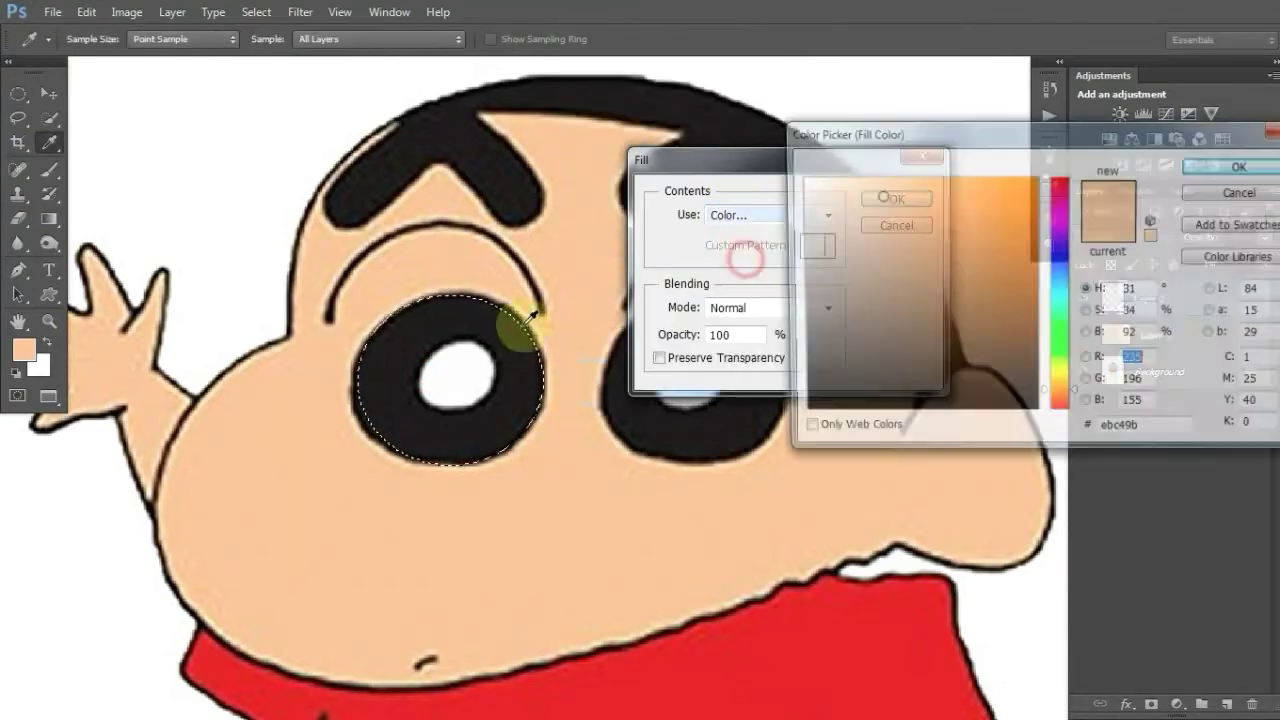
pyautogui.click(471, 329)
pyautogui.press('Return')
pyautogui.press('Return')
# Hide Layer 2, select an oval over the left pupil and add a new layer
pyautogui.click(48, 93)
pyautogui.click(1083, 298)
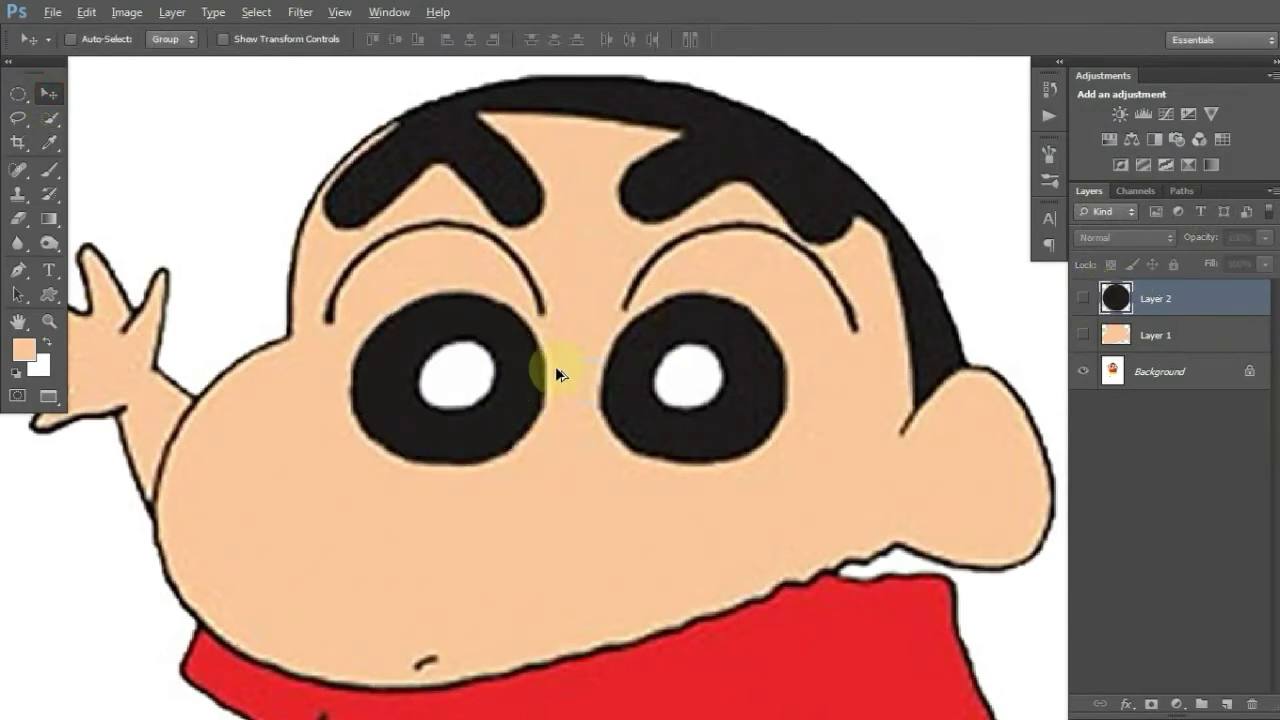
pyautogui.click(18, 93)
pyautogui.moveTo(420, 352); pyautogui.dragTo(477, 418)
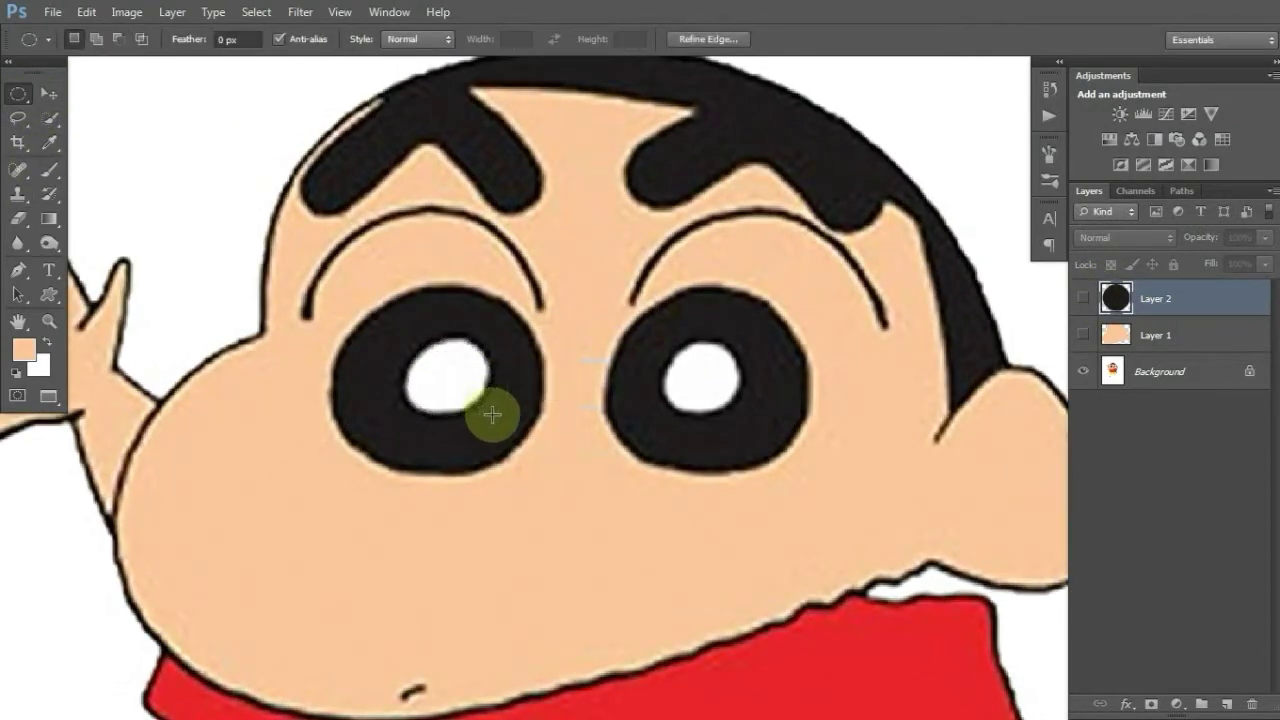
pyautogui.moveTo(477, 418); pyautogui.dragTo(490, 414)
pyautogui.rightClick(499, 379)
pyautogui.press('Escape')
pyautogui.hotkey('ctrl', 'shift', 'alt', 'n')
# Fill the pupil selection with white, deselect, and toggle layer visibility to check the reference
pyautogui.rightClick(612, 598)
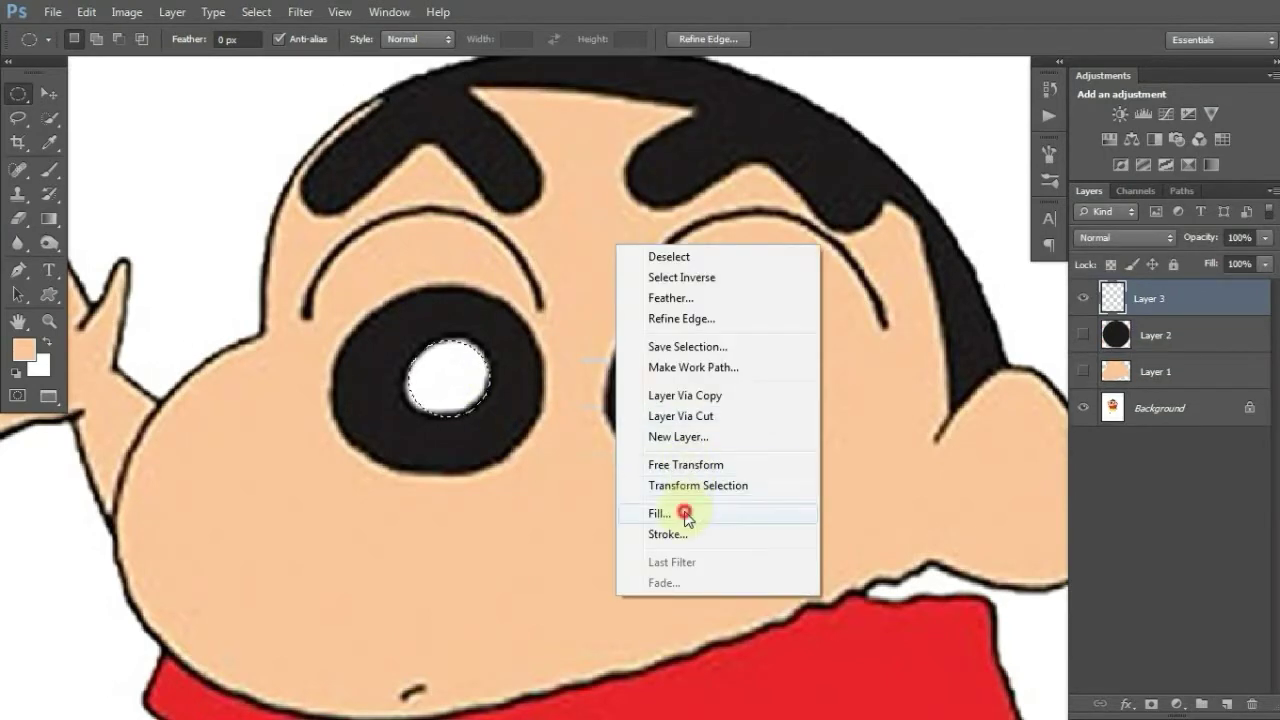
pyautogui.click(677, 514)
pyautogui.click(770, 216)
pyautogui.click(737, 268)
pyautogui.press('Return')
pyautogui.hotkey('ctrl', 'd')
pyautogui.press('v')
pyautogui.click(1083, 335)
pyautogui.click(1083, 371)
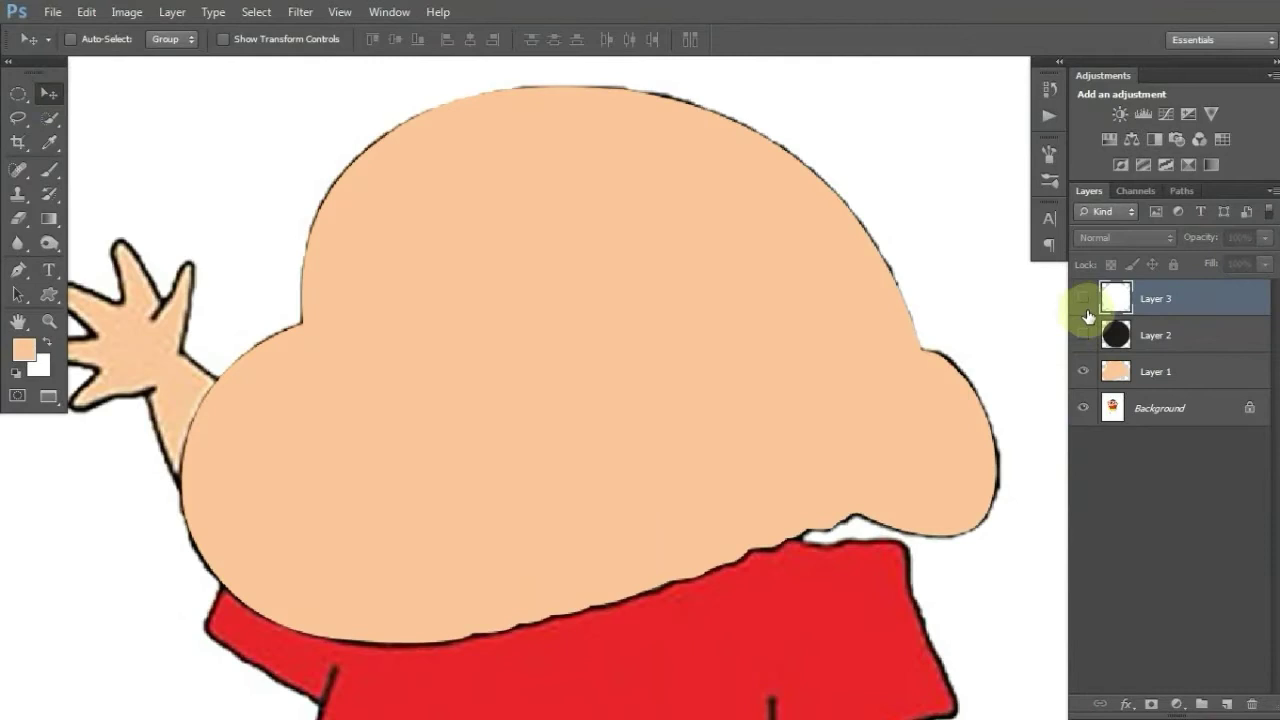
pyautogui.moveTo(1083, 298); pyautogui.dragTo(1083, 371)
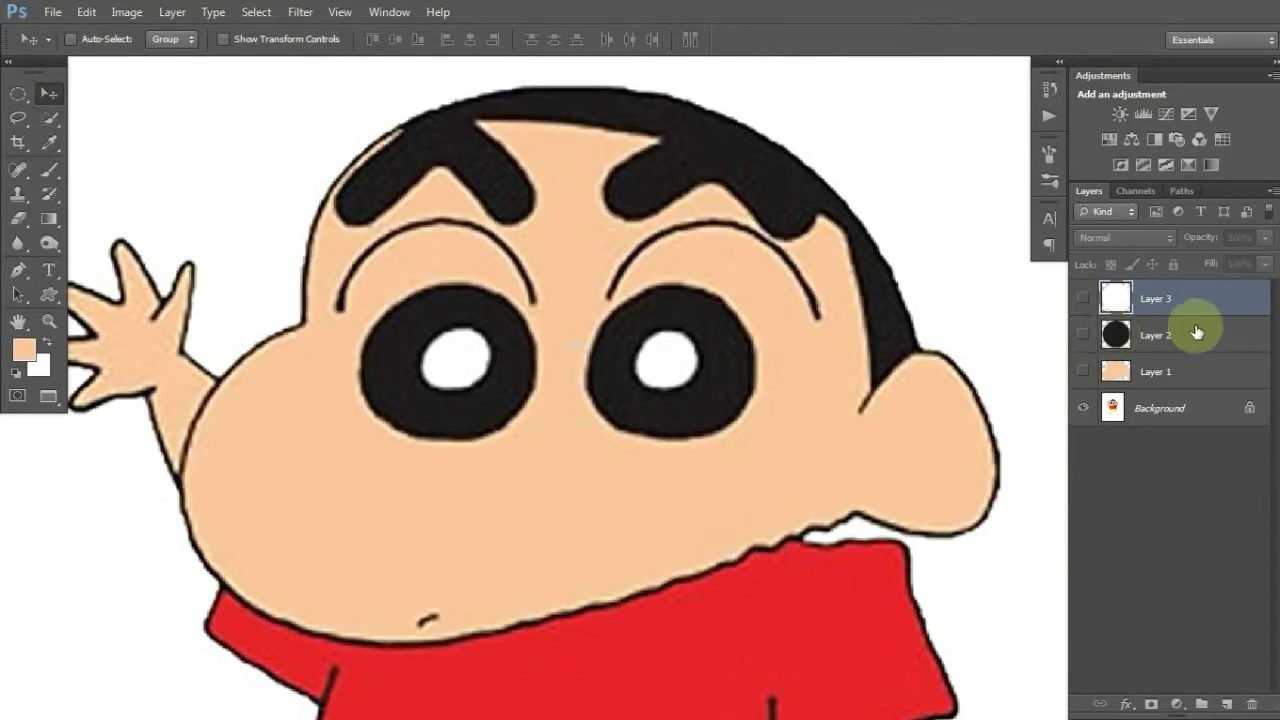
# Duplicate both eye layers with Ctrl+J and move the copies onto the right eye
pyautogui.keyDown('shift'); pyautogui.click(1177, 323); pyautogui.keyUp('shift')
pyautogui.hotkey('ctrl', 'j')
pyautogui.moveTo(1083, 298); pyautogui.dragTo(1083, 335)
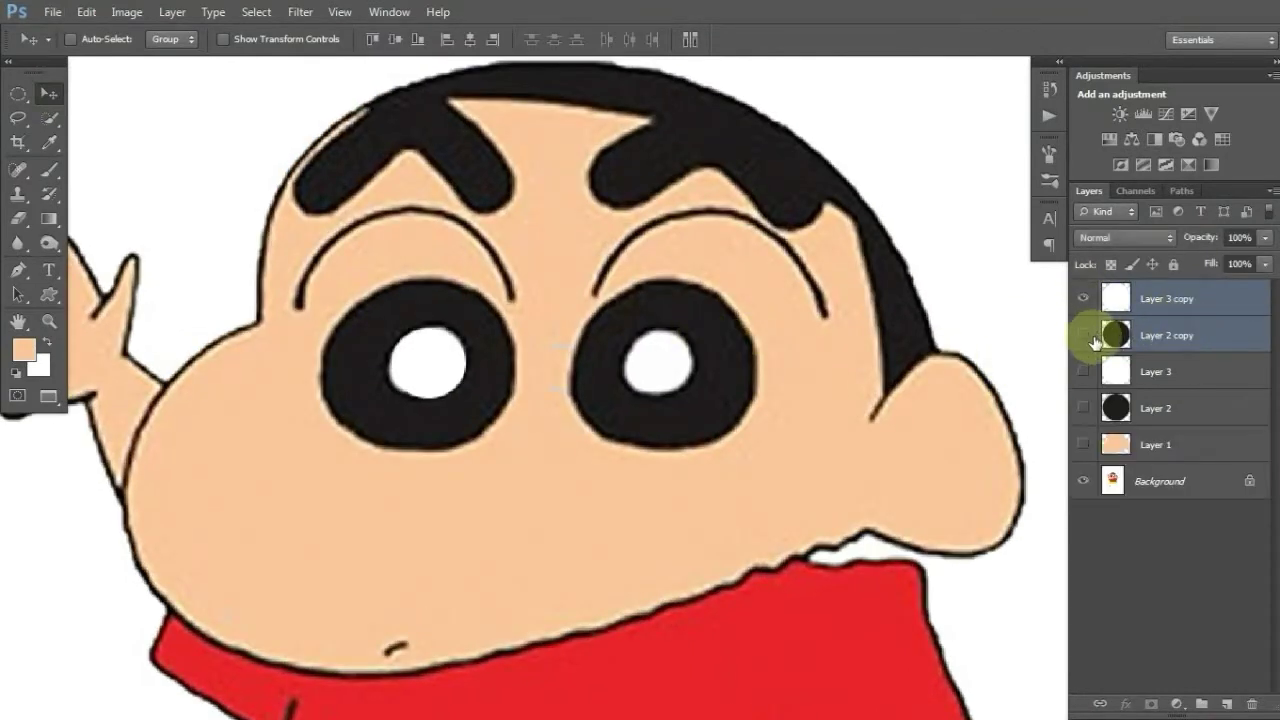
pyautogui.moveTo(513, 373); pyautogui.dragTo(761, 373)
pyautogui.moveTo(1083, 298); pyautogui.dragTo(1083, 335)
# Add a new layer for the left eyebrow
pyautogui.scroll(-1, 586, 314)
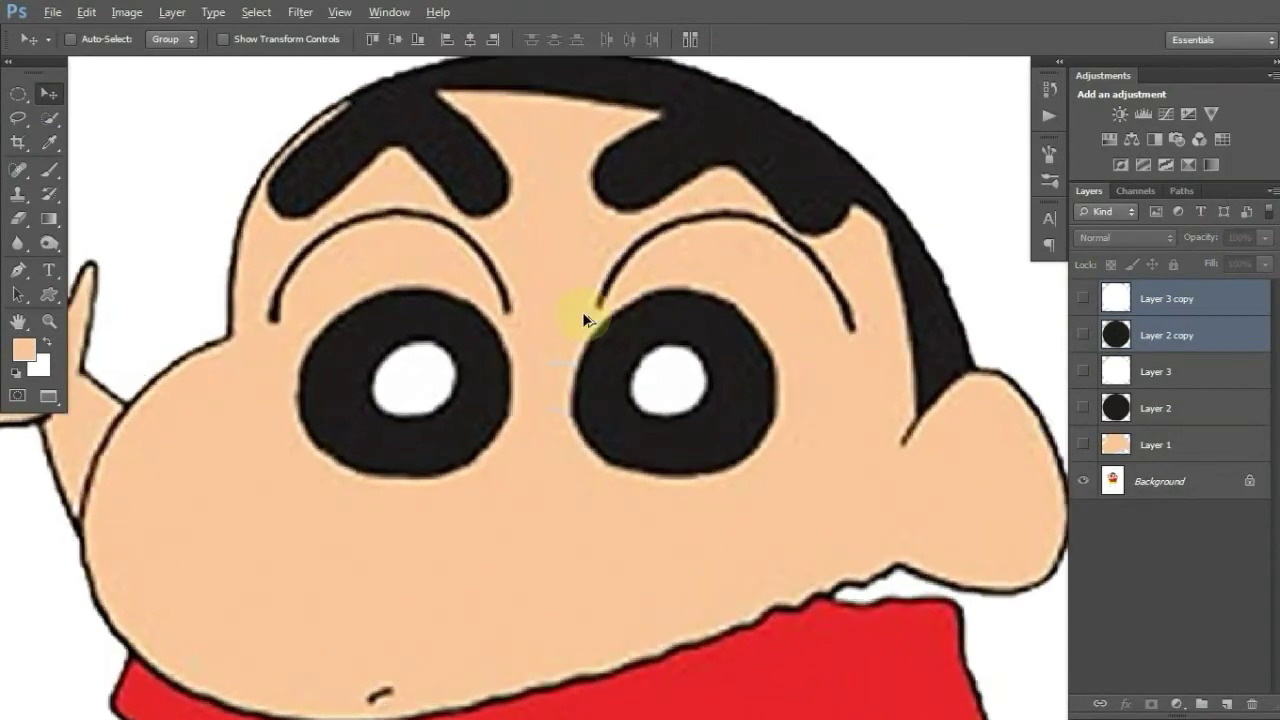
pyautogui.hotkey('ctrl', 'shift', 'alt', 'n')
pyautogui.scroll(2, 398, 231)
pyautogui.scroll(1, 238, 305)
# Draw a pen path along the left eyebrow and stroke it in black
pyautogui.press('p')
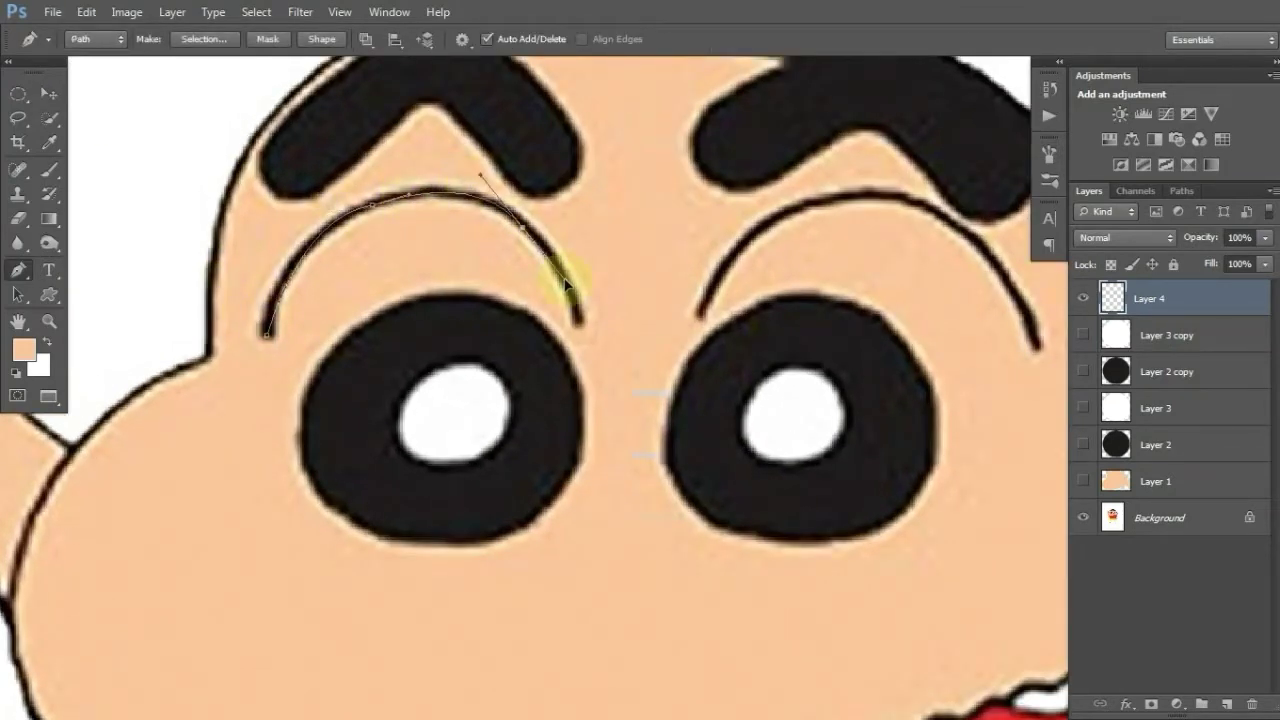
pyautogui.scroll(1, 373, 259)
pyautogui.moveTo(283, 268); pyautogui.dragTo(357, 210)
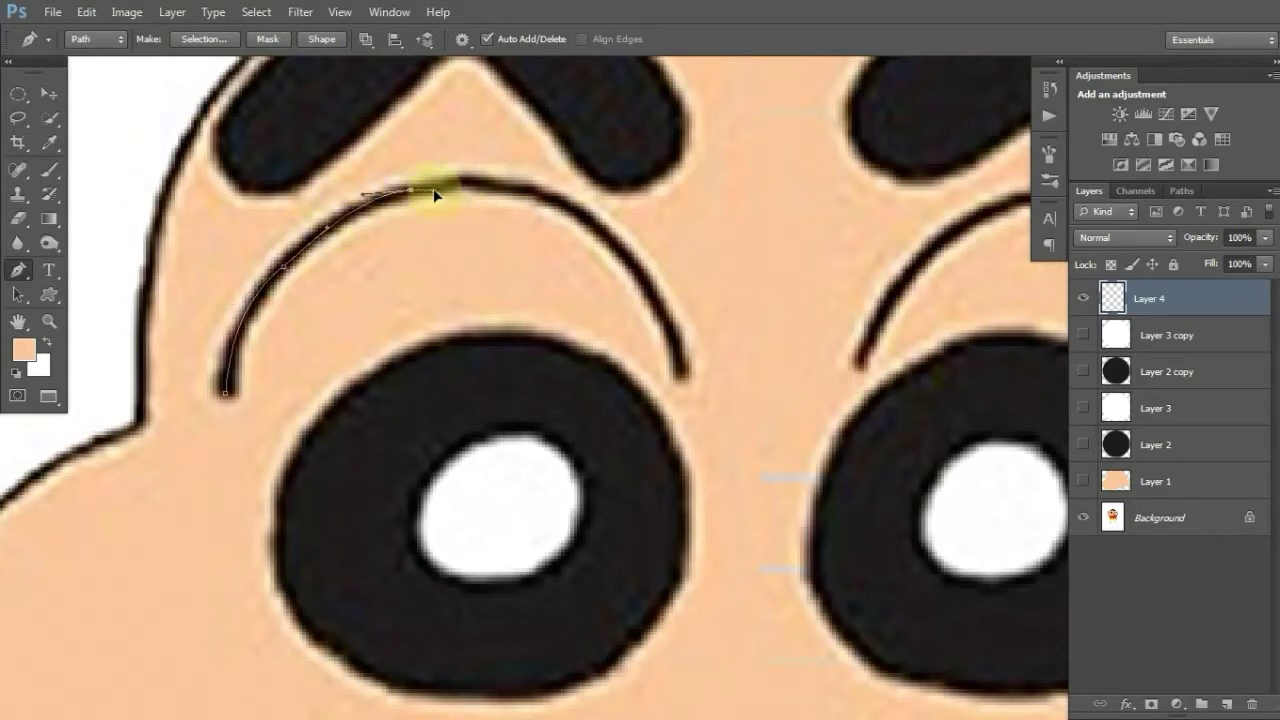
pyautogui.moveTo(621, 254); pyautogui.dragTo(378, 211)
pyautogui.moveTo(430, 283); pyautogui.dragTo(436, 313)
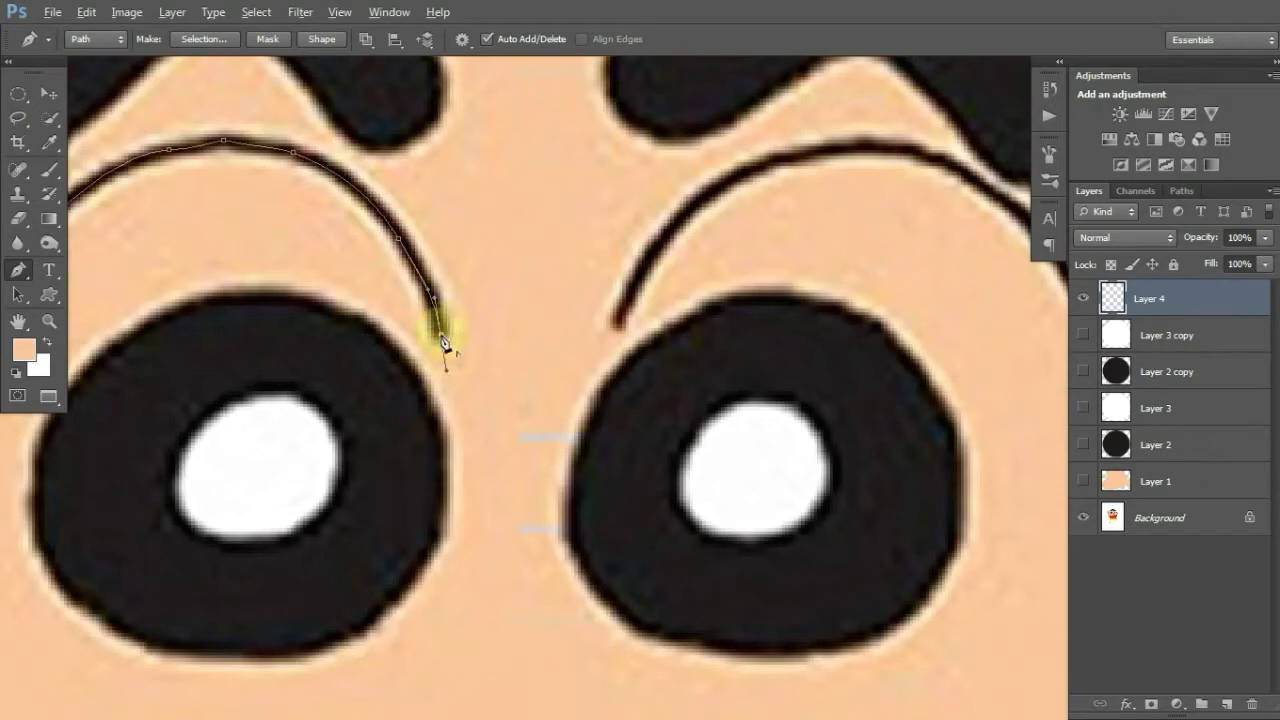
pyautogui.hotkey('ctrl', '-')
pyautogui.press('d')
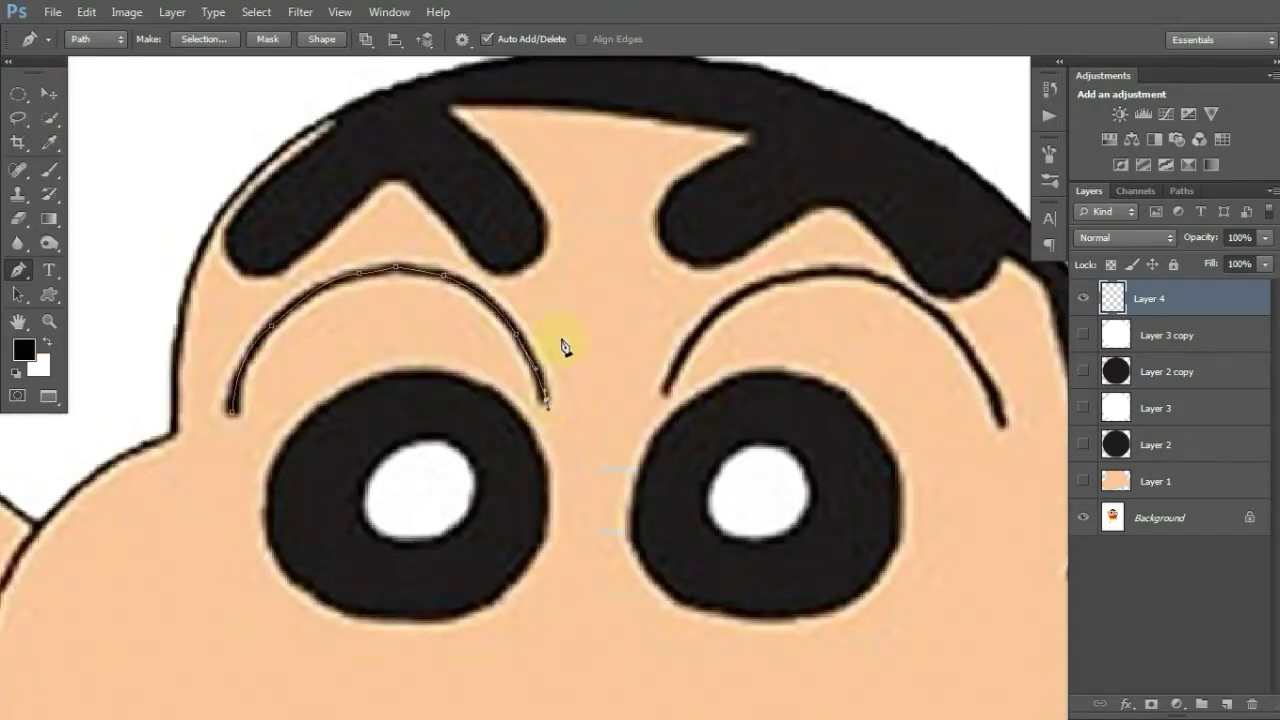
pyautogui.rightClick(563, 346)
pyautogui.click(575, 334)
pyautogui.click(592, 240)
pyautogui.press('Return')
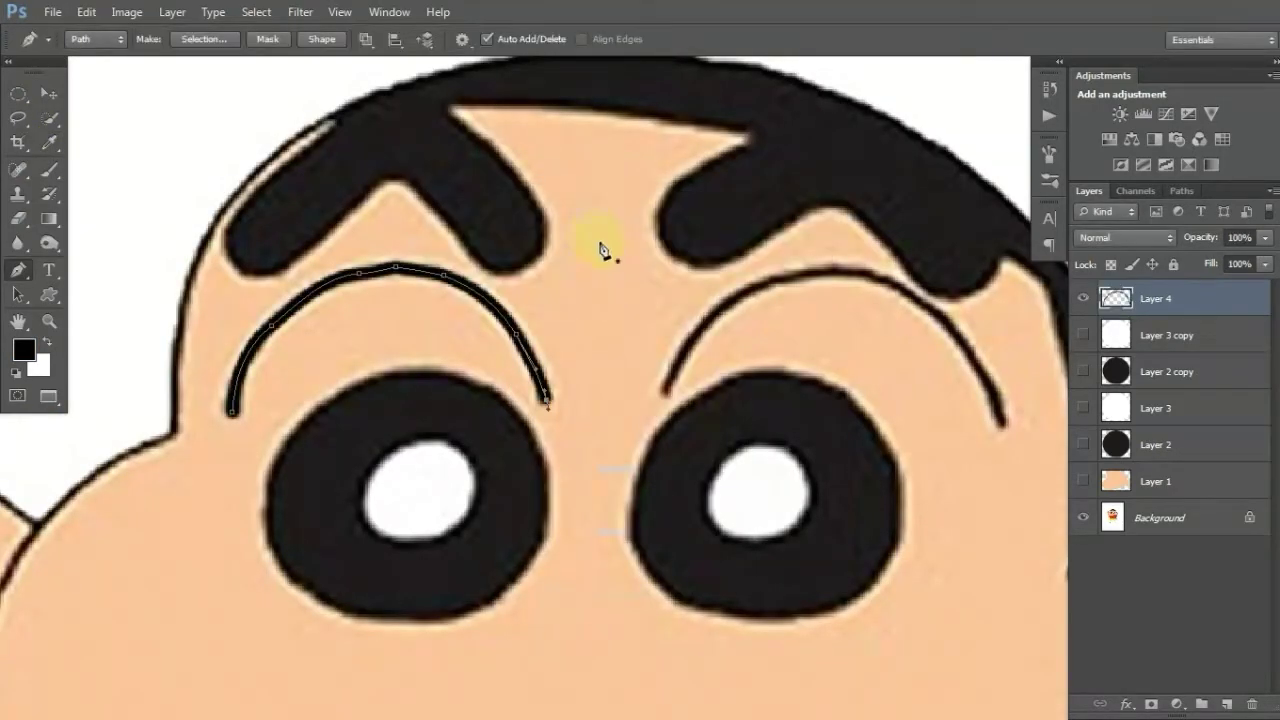
# Compare against the face fill layer, then add a new layer for the right eyebrow
pyautogui.click(1083, 481)
pyautogui.hotkey('ctrl', '-')
pyautogui.click(49, 93)
pyautogui.hotkey('ctrl', '+')
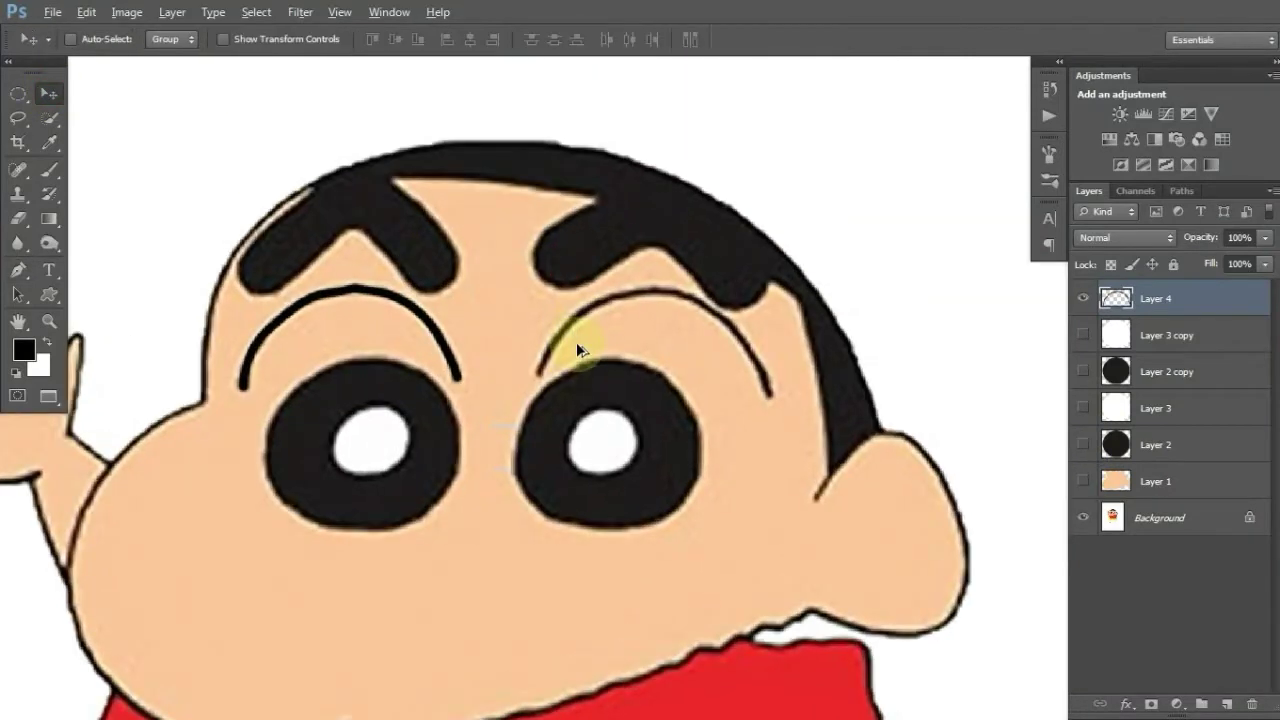
pyautogui.hotkey('ctrl', 'shift', 'alt', 'n')
pyautogui.hotkey('ctrl', '+')
# Draw a pen path along the right eyebrow and stroke it in black
pyautogui.press('p')
pyautogui.click(456, 410)
pyautogui.moveTo(584, 273); pyautogui.dragTo(612, 273)
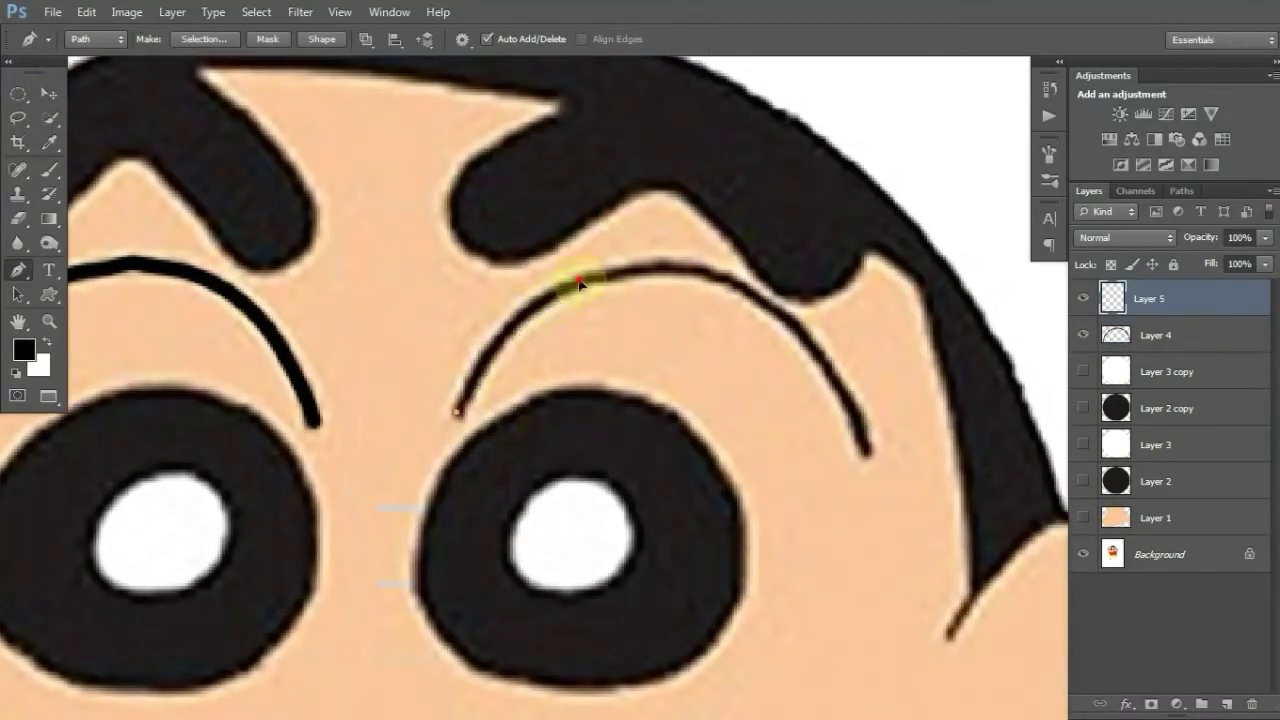
pyautogui.scroll(1, 621, 276)
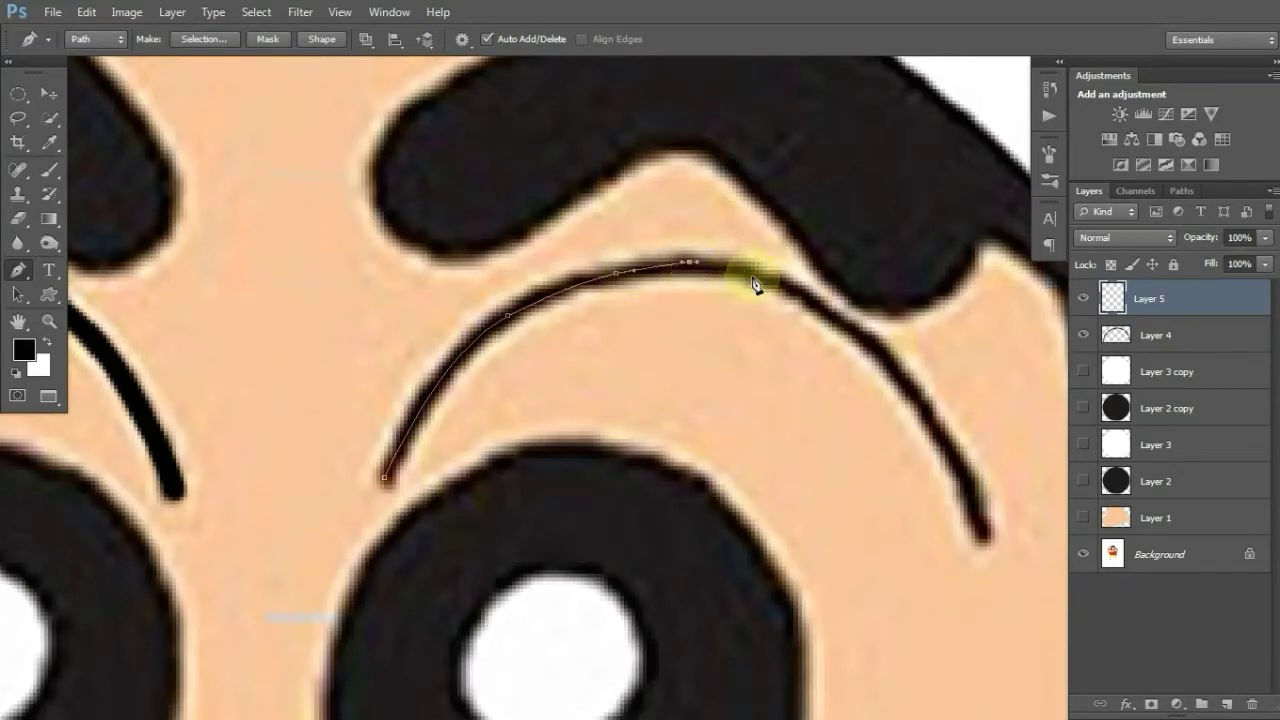
pyautogui.moveTo(890, 370); pyautogui.dragTo(765, 368)
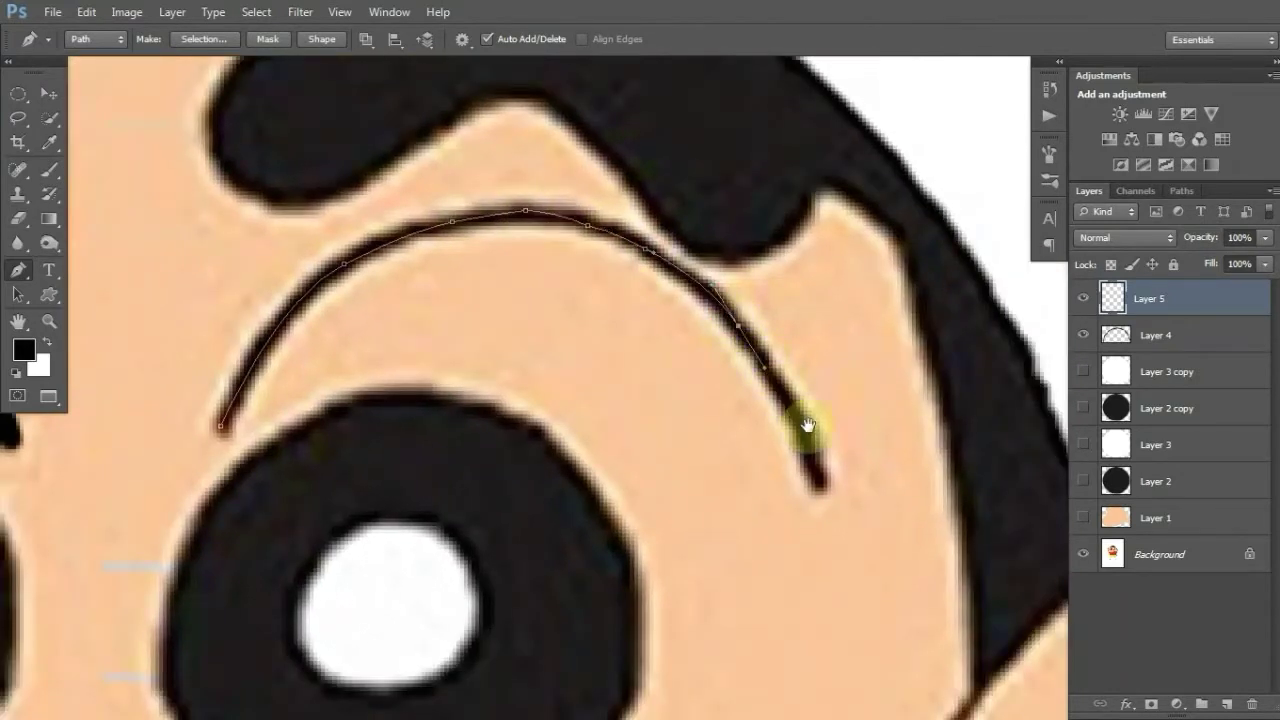
pyautogui.moveTo(807, 425); pyautogui.dragTo(617, 369)
pyautogui.click(620, 385)
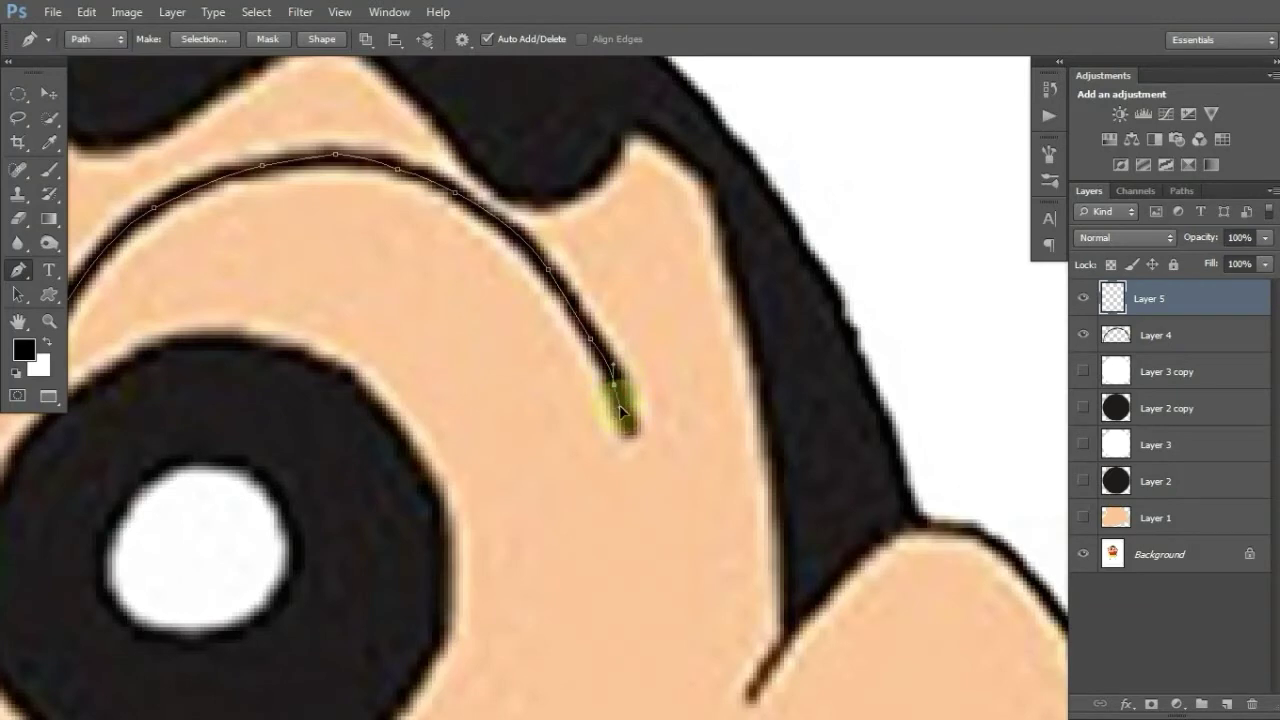
pyautogui.scroll(-3, 505, 355)
pyautogui.rightClick(571, 288)
pyautogui.click(640, 417)
pyautogui.click(766, 237)
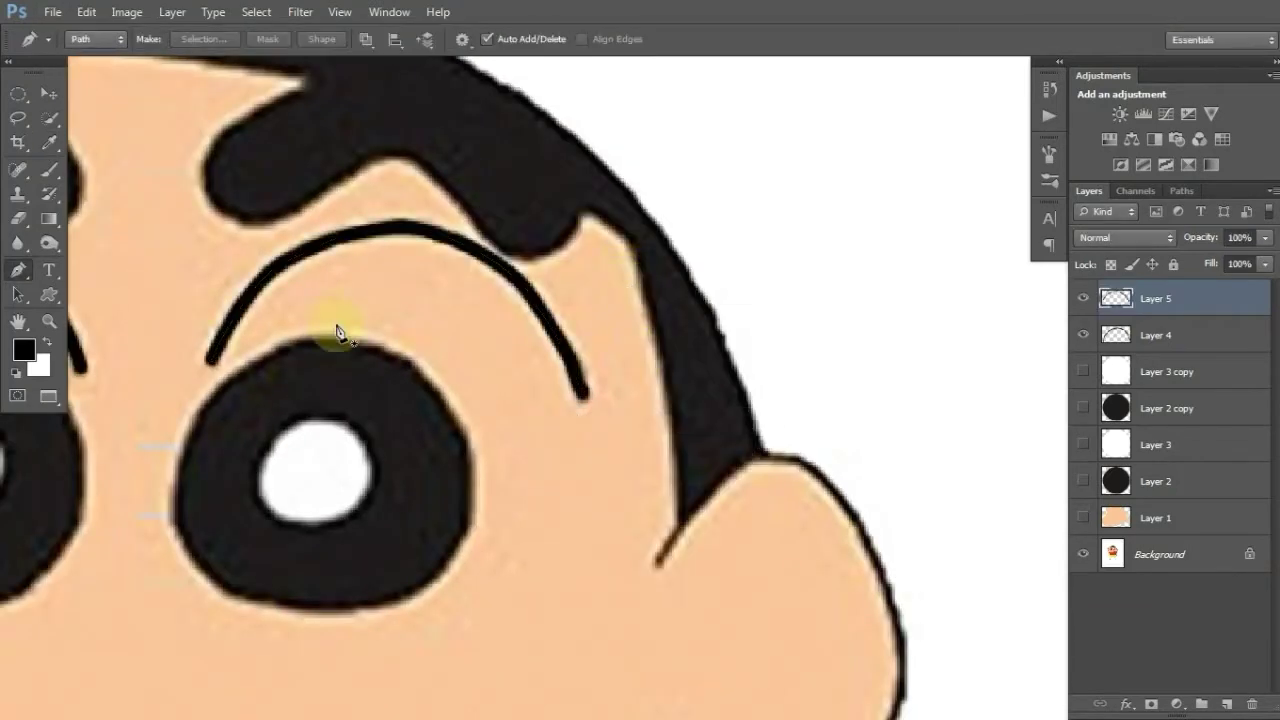
# Add new Layer 6 for the hair outline
pyautogui.press('v')
pyautogui.scroll(-3, 474, 274)
pyautogui.hotkey('ctrl', 'shift', 'alt', 'n')
pyautogui.scroll(3, 429, 257)
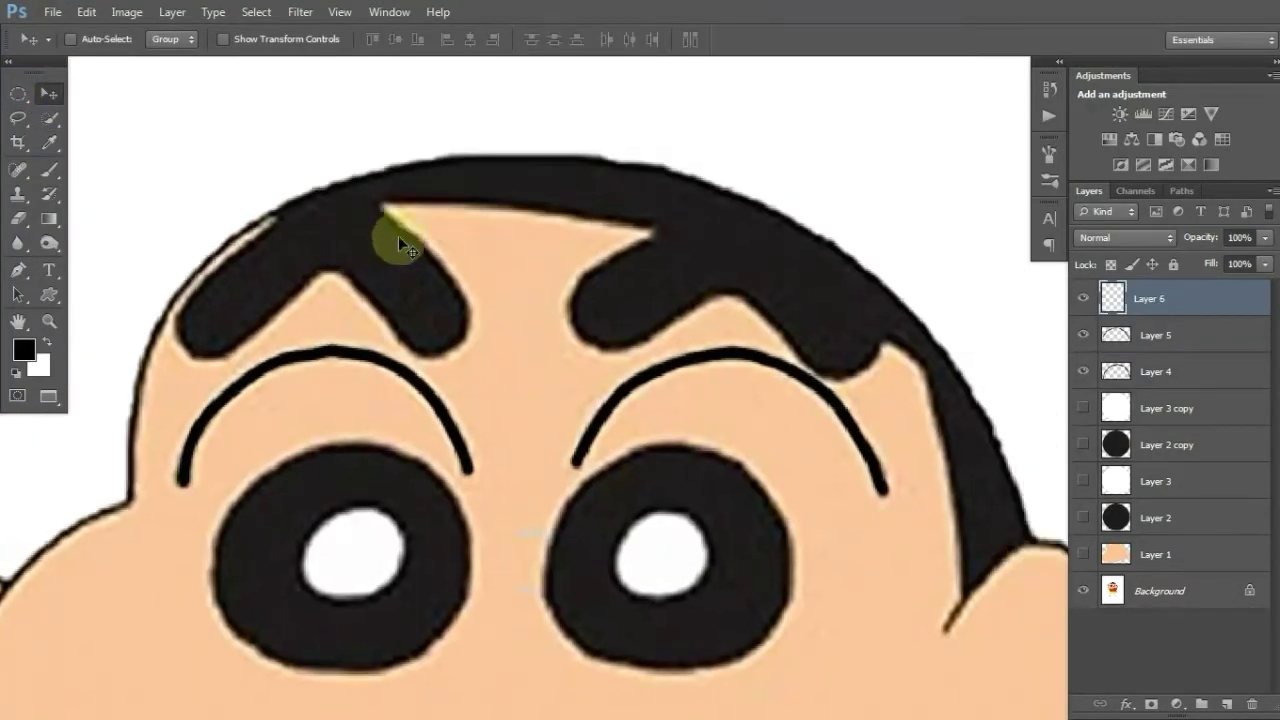
pyautogui.press('p')
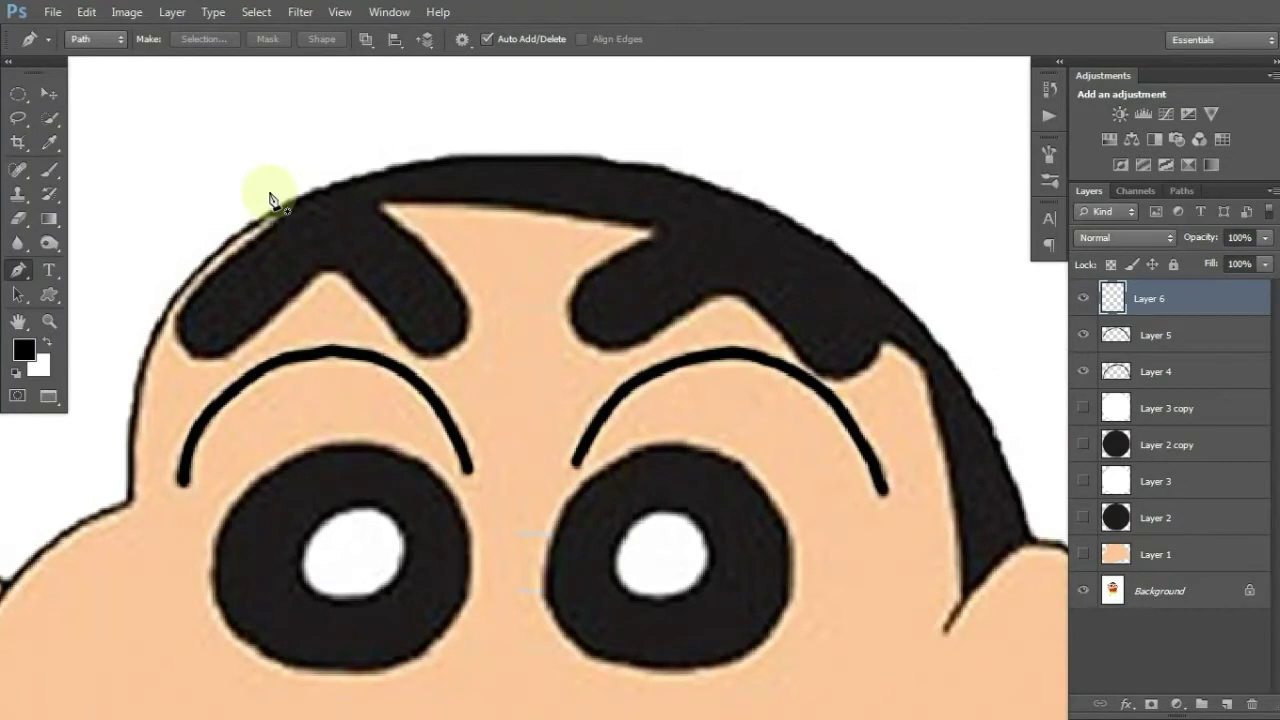
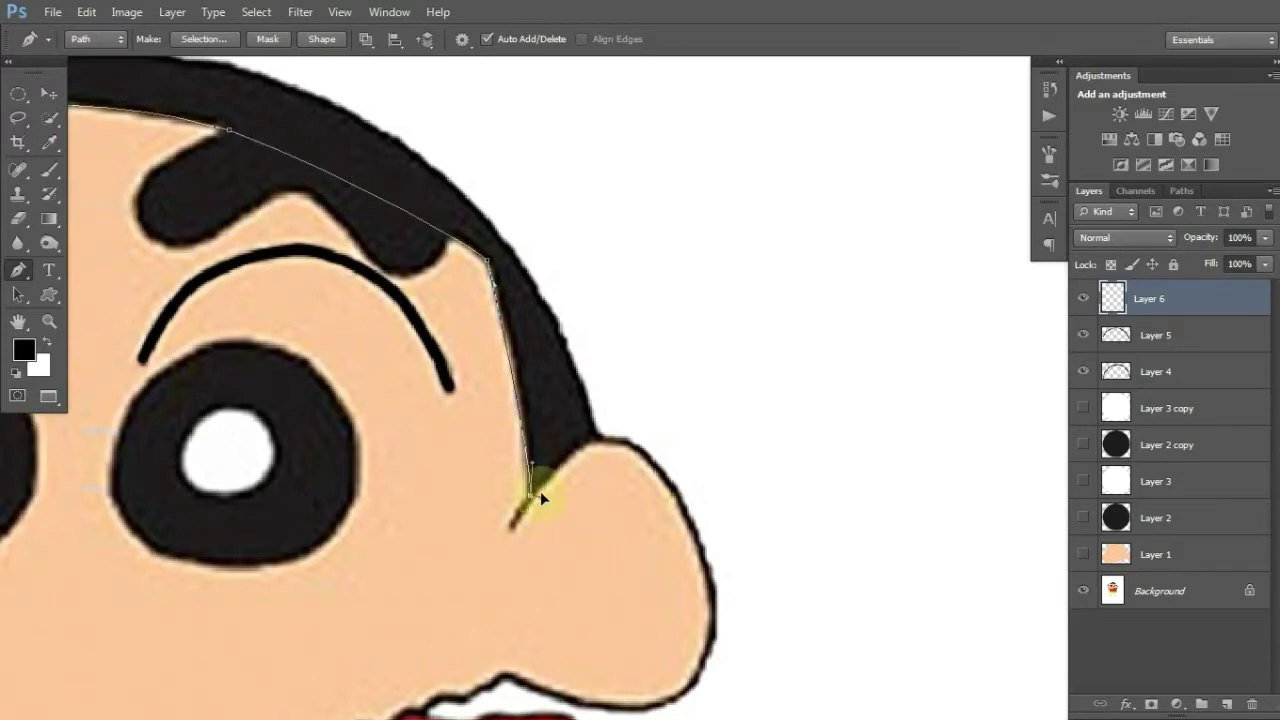
# Close the hair outline along the forehead and fill it with solid black on Layer 6
pyautogui.click(628, 428)
pyautogui.scroll(-2, 660, 266)
pyautogui.click(652, 255)
pyautogui.click(430, 189)
pyautogui.click(313, 193)
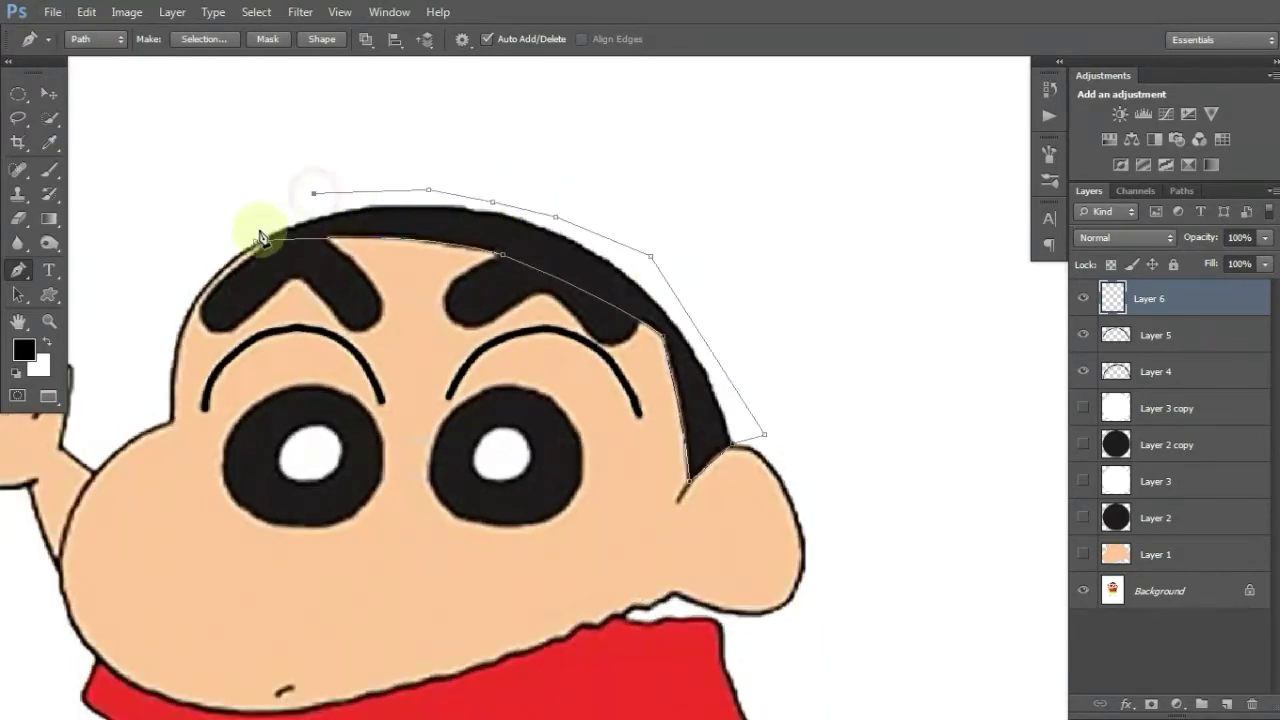
pyautogui.click(258, 240)
pyautogui.press('Return')
pyautogui.hotkey('shift', 'F5')
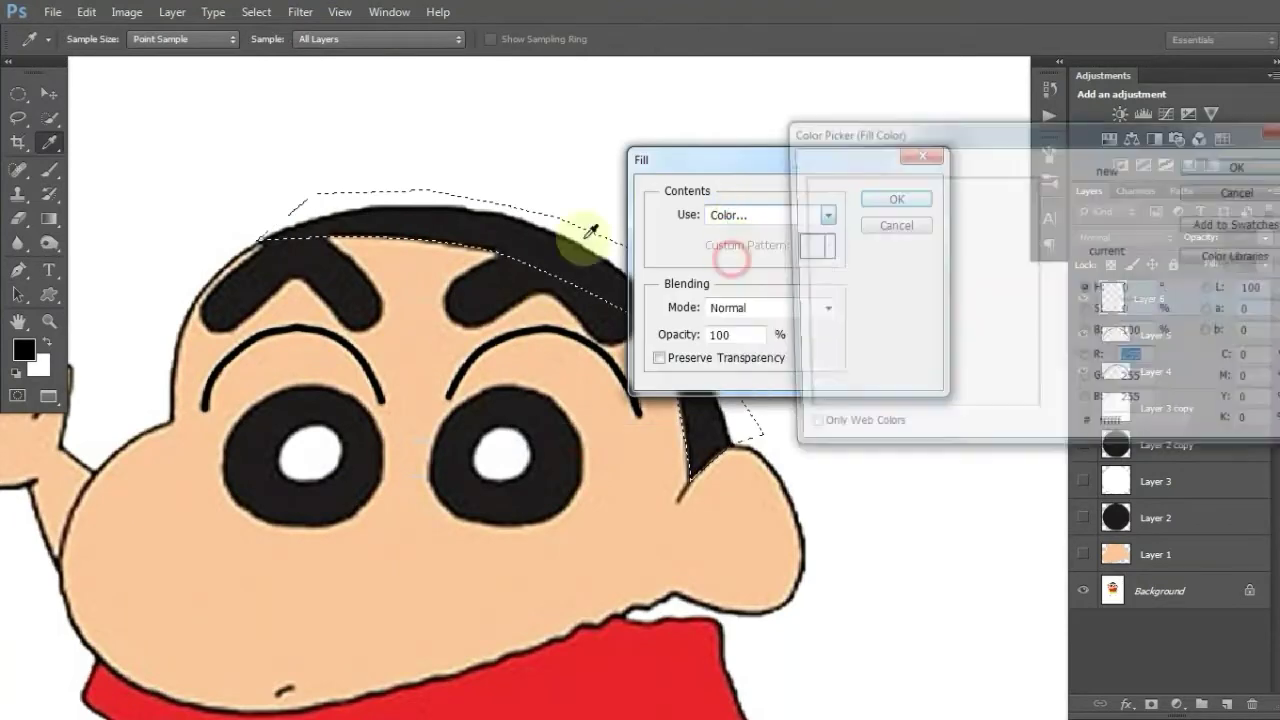
pyautogui.press('Return')
pyautogui.press('Return')
# Deselect, move Layer 6 above Layer 1 and clip it, then hide Layers 1, 4 and 5
pyautogui.click(49, 93)
pyautogui.hotkey('ctrl', 'd')
pyautogui.moveTo(1166, 298); pyautogui.dragTo(1150, 517)
pyautogui.keyDown('alt'); pyautogui.click(1090, 536); pyautogui.keyUp('alt')
pyautogui.click(1083, 554)
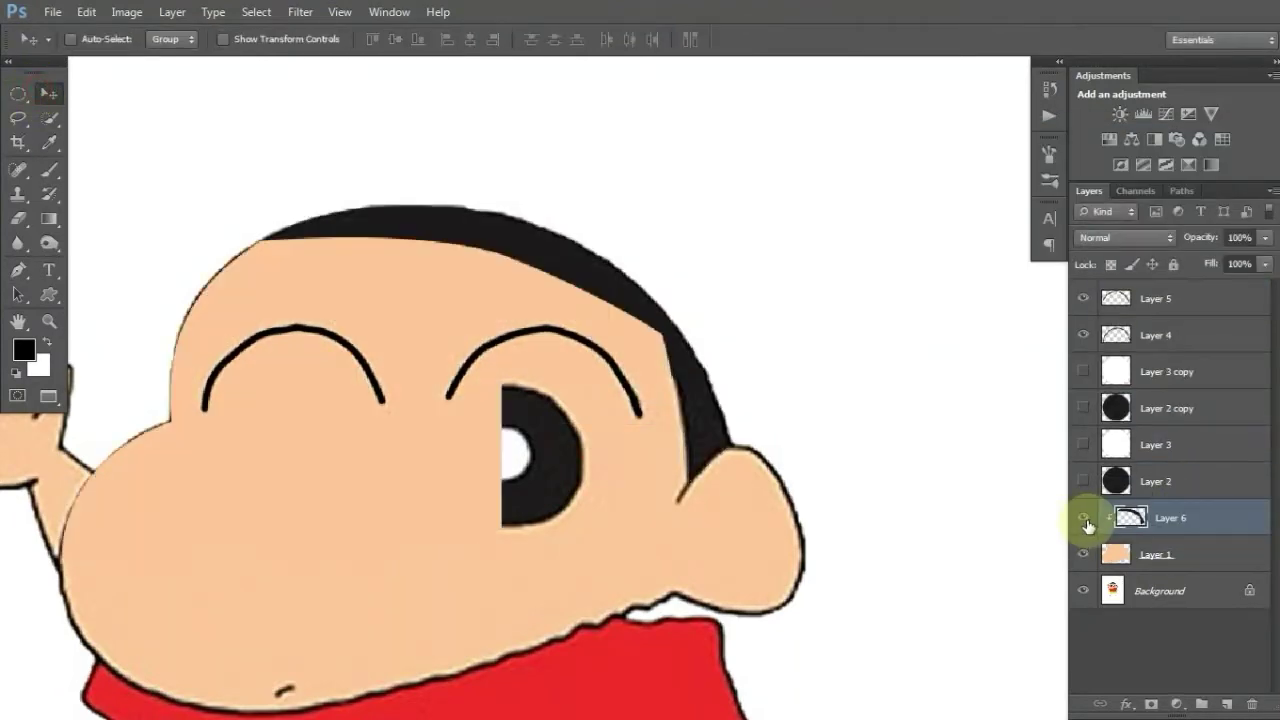
pyautogui.click(1083, 554)
pyautogui.moveTo(1083, 298); pyautogui.dragTo(1083, 335)
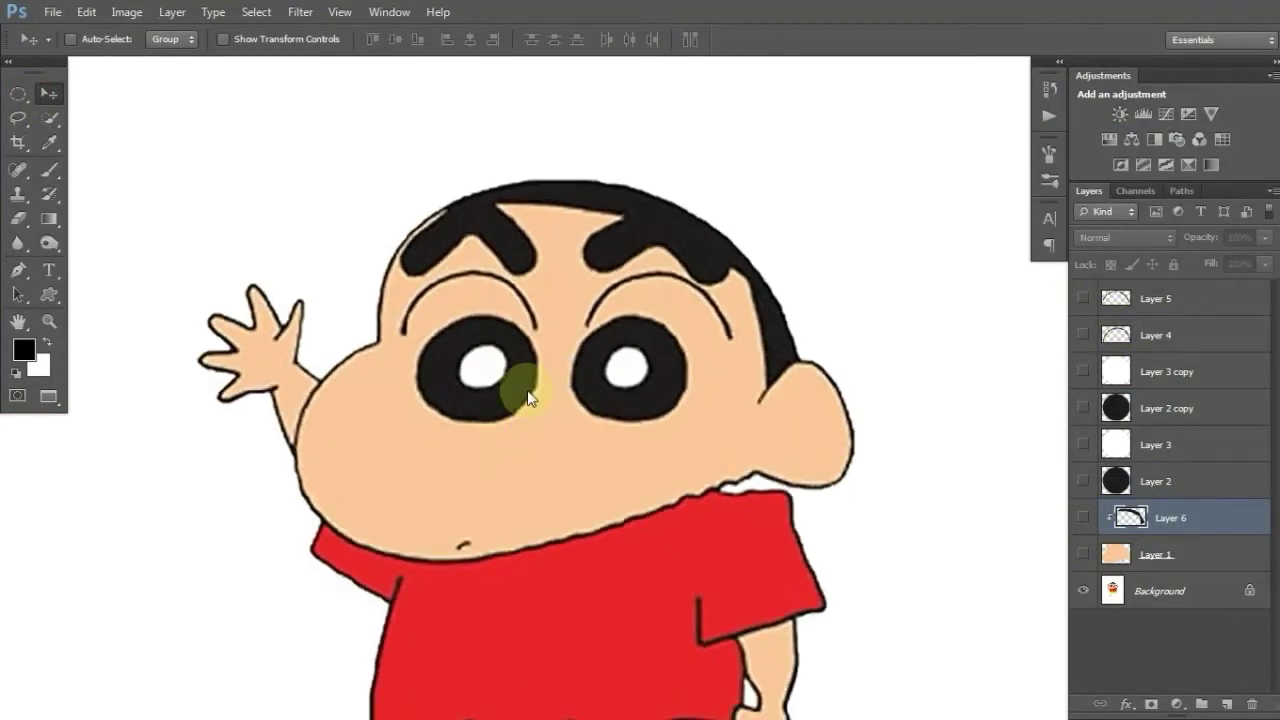
# Add a new empty Layer 7 for the mouth
pyautogui.scroll(-2, 557, 422)
pyautogui.scroll(3, 466, 476)
pyautogui.scroll(2, 523, 454)
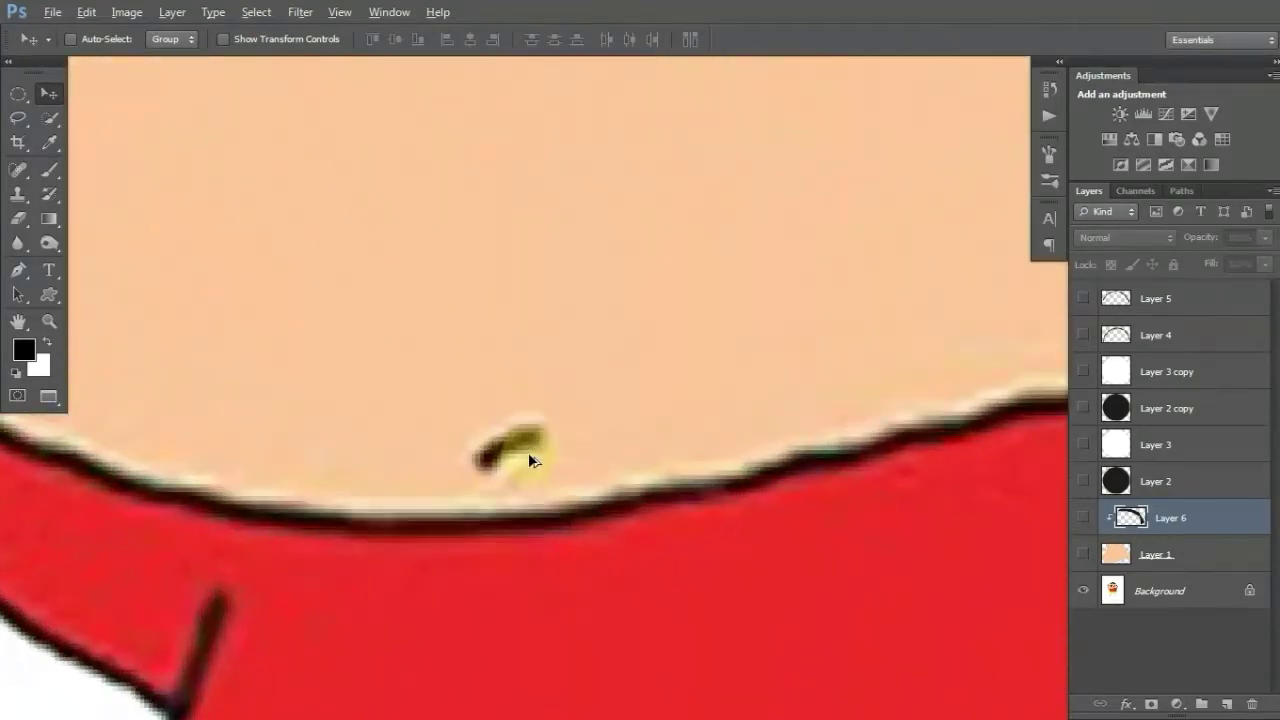
pyautogui.hotkey('ctrl', 'shift', 'alt', 'n')
# With the Brush tool, add Layer 8 and paint the ear line
pyautogui.press('b')
pyautogui.scroll(-3, 505, 404)
pyautogui.scroll(2, 663, 314)
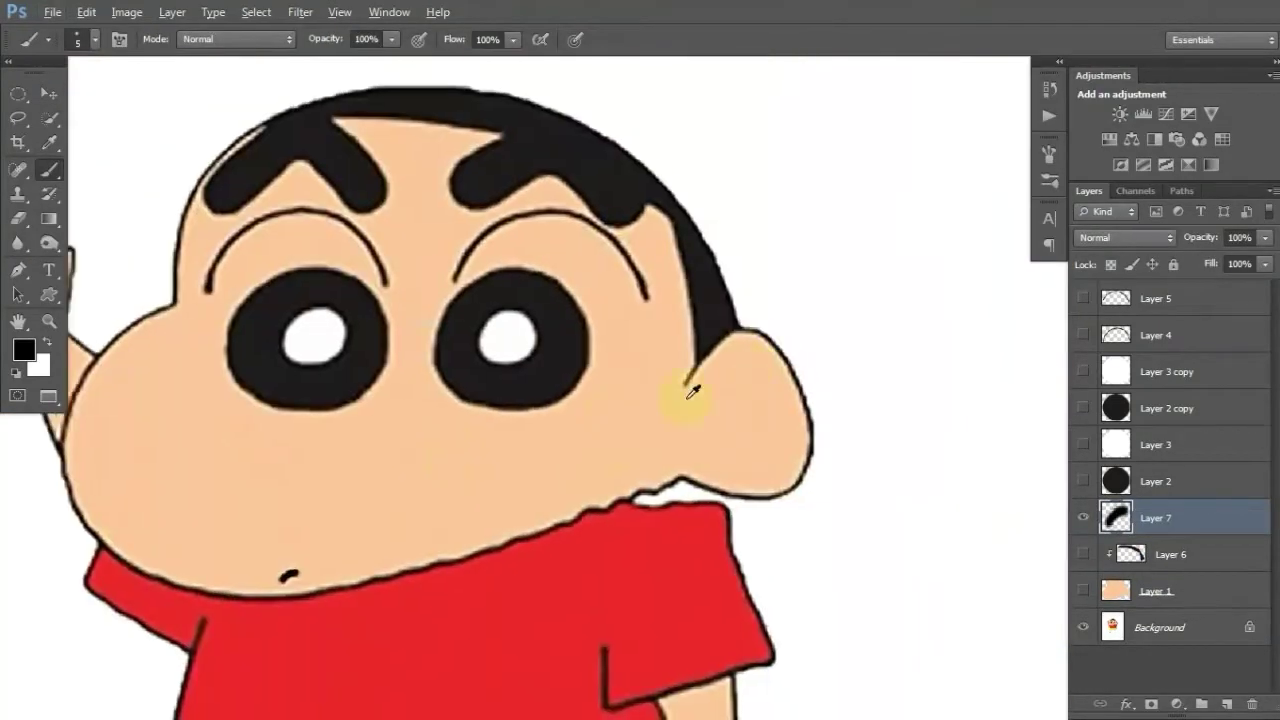
pyautogui.scroll(3, 686, 400)
pyautogui.hotkey('ctrl', 'shift', 'alt', 'n')
pyautogui.moveTo(770, 325); pyautogui.dragTo(748, 321)
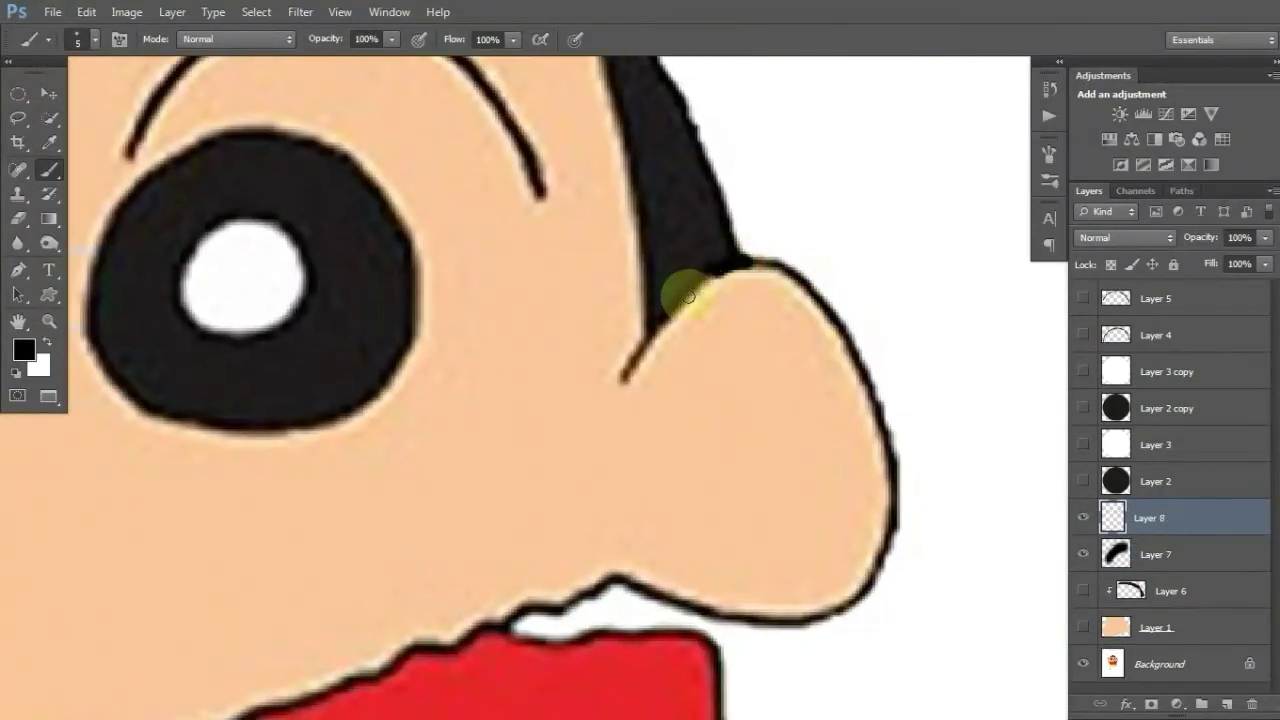
pyautogui.scroll(-2, 612, 377)
pyautogui.scroll(-2, 580, 371)
# Show Layer 1 and the hair layer, and give Layer 1 a black Stroke effect
pyautogui.click(1083, 627)
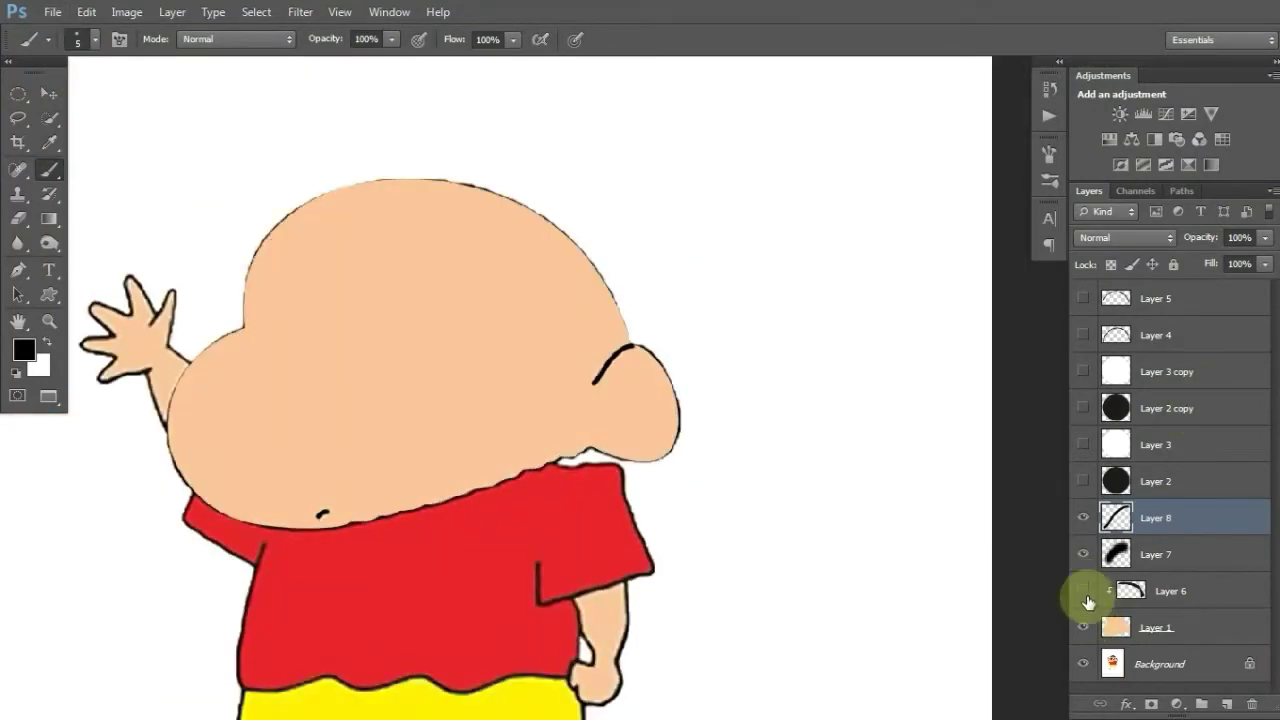
pyautogui.click(1083, 590)
pyautogui.doubleClick(1200, 620)
pyautogui.click(760, 187)
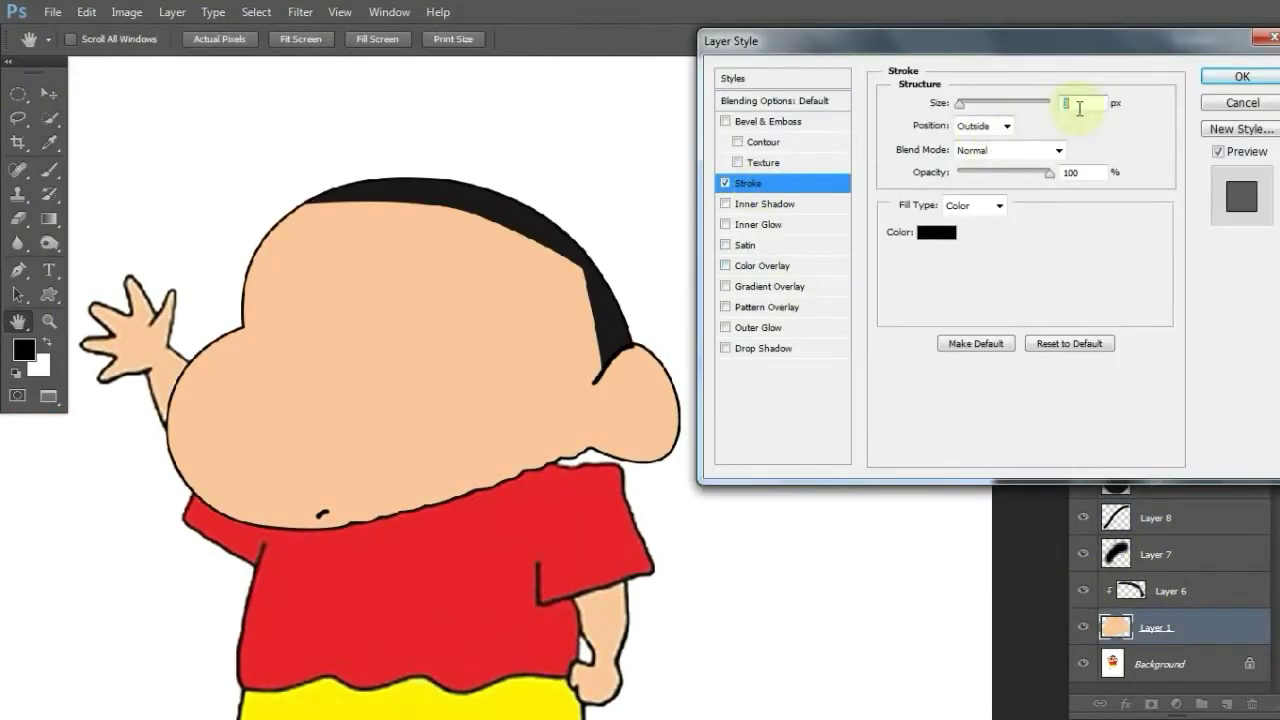
pyautogui.press('Return')
# Group all character layers above Background into Group 1 and expand it
pyautogui.click(44, 93)
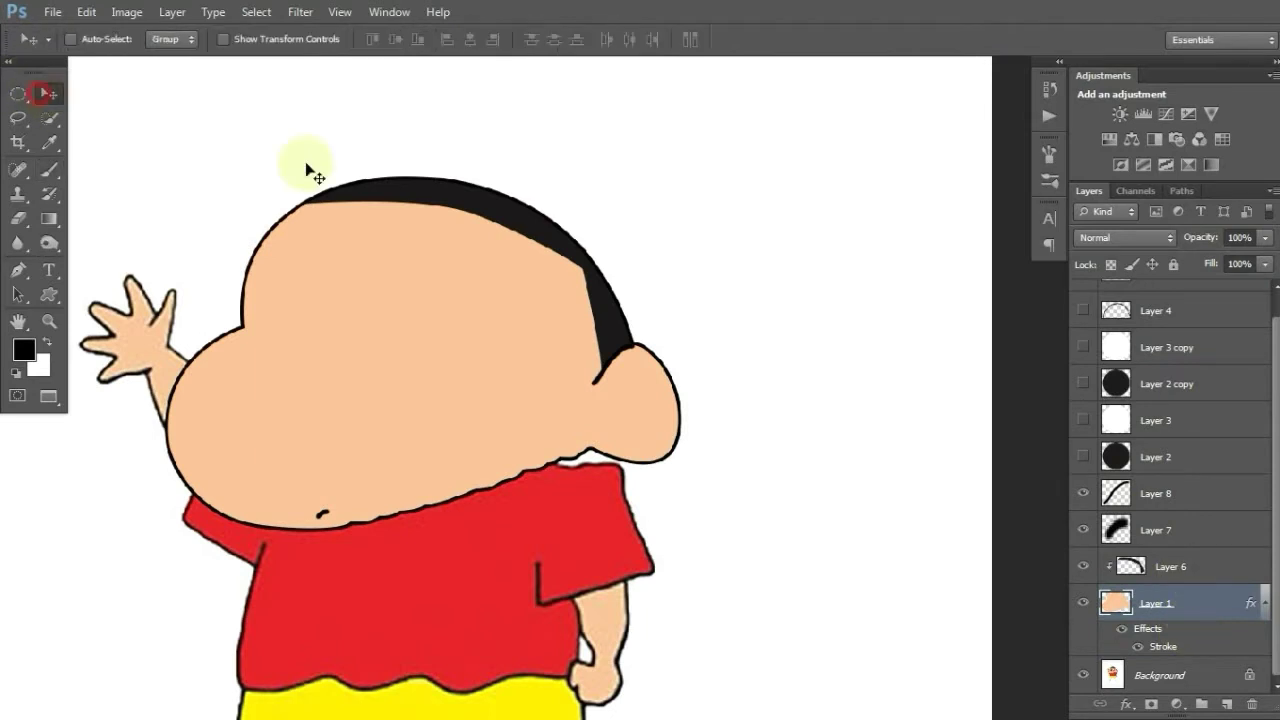
pyautogui.keyDown('shift'); pyautogui.click(1180, 286); pyautogui.keyUp('shift')
pyautogui.hotkey('ctrl', 'g')
pyautogui.click(1188, 320)
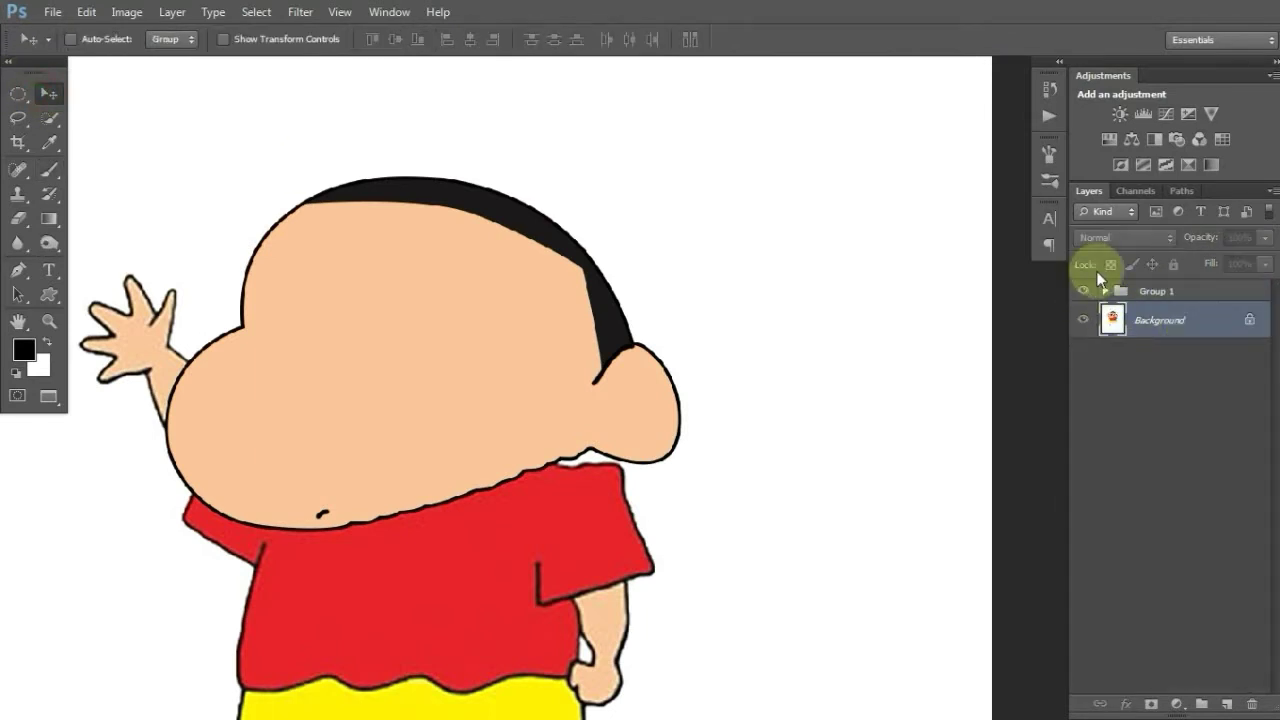
pyautogui.click(1105, 291)
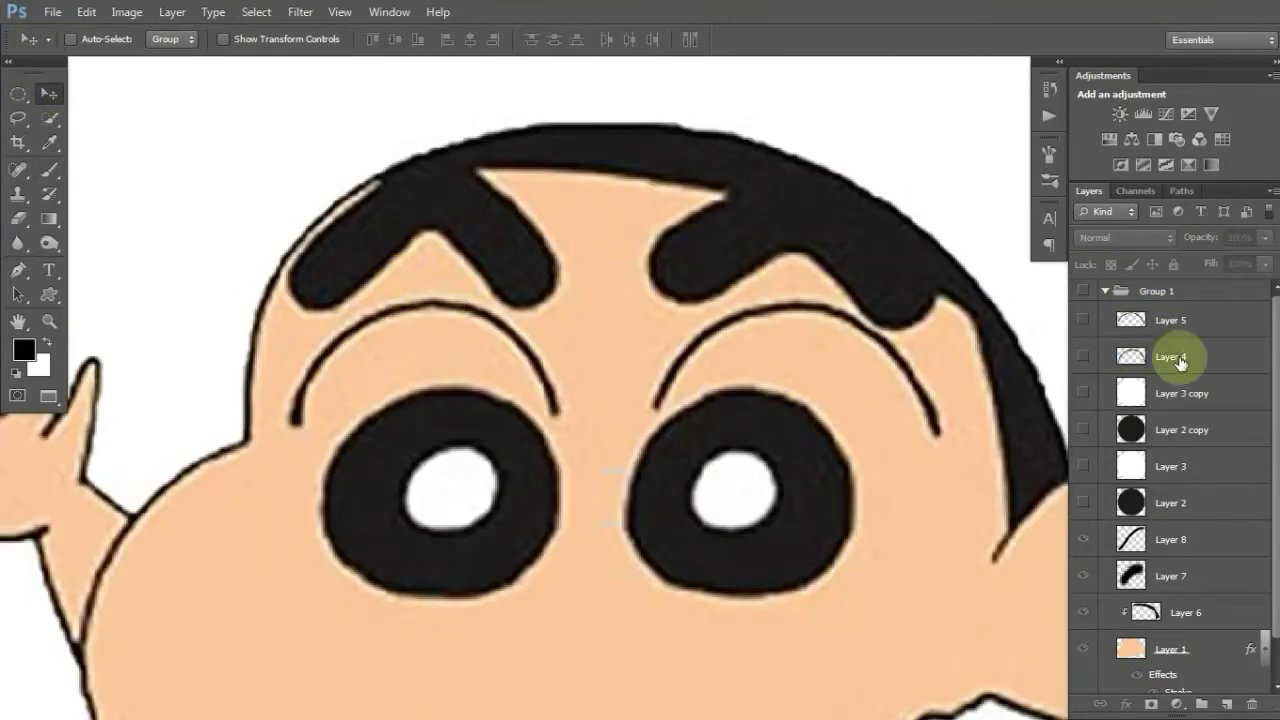
# Add Layer 9 and trace the left eyebrow outline with the Pen tool
pyautogui.click(1190, 392)
pyautogui.hotkey('ctrl', 'shift', 'alt', 'n')
pyautogui.press('p')
pyautogui.scroll(1, 414, 251)
pyautogui.scroll(1, 440, 335)
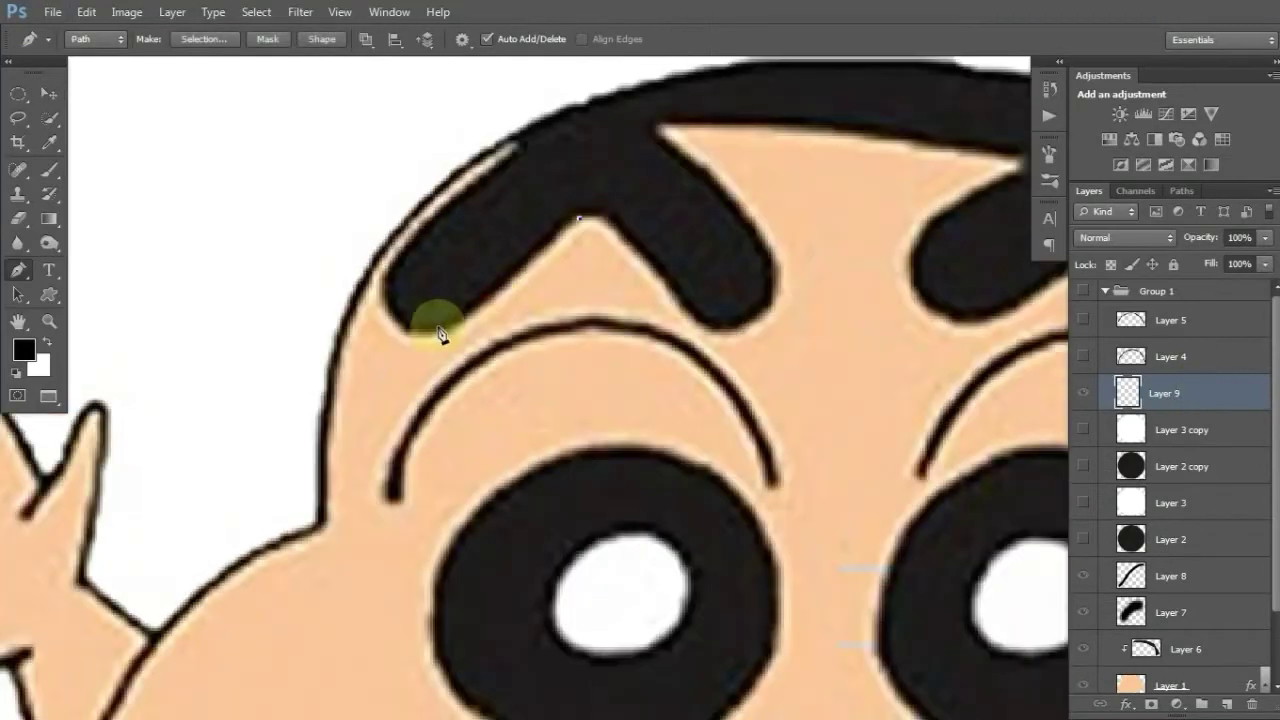
pyautogui.click(422, 228)
pyautogui.scroll(3, 490, 200)
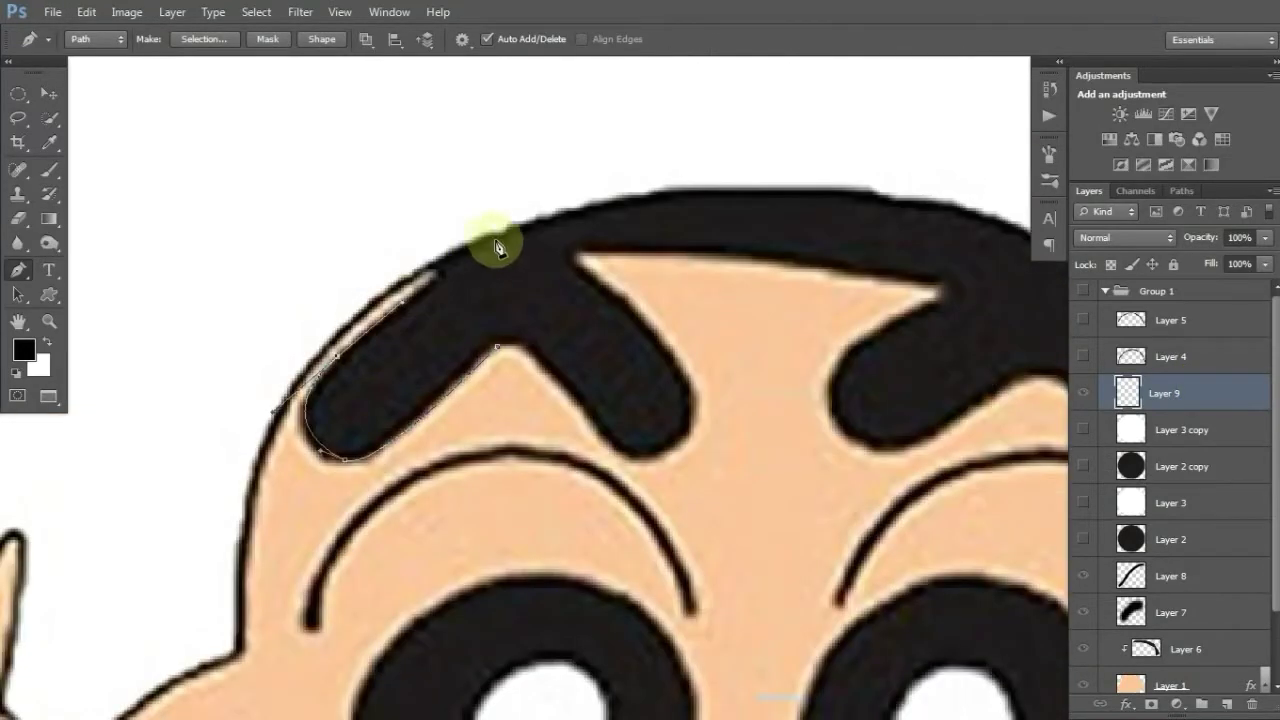
pyautogui.moveTo(500, 240); pyautogui.dragTo(540, 238)
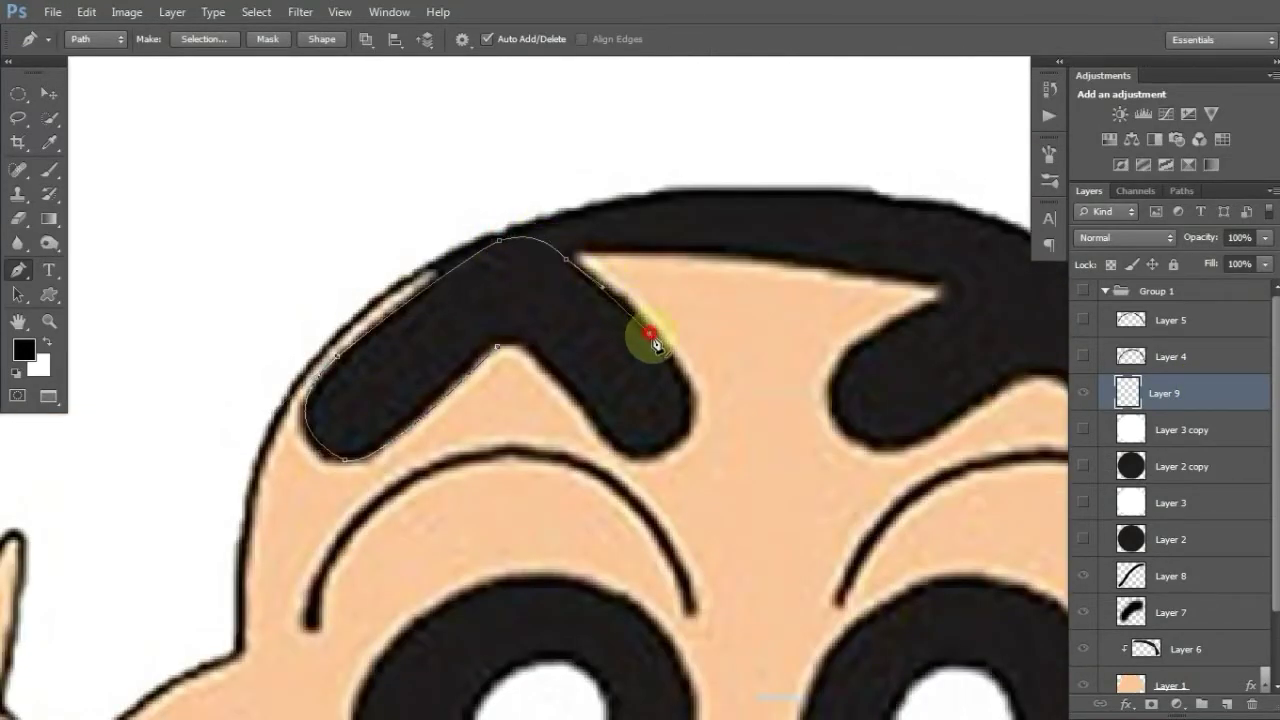
pyautogui.scroll(-2, 655, 345)
pyautogui.click(606, 340)
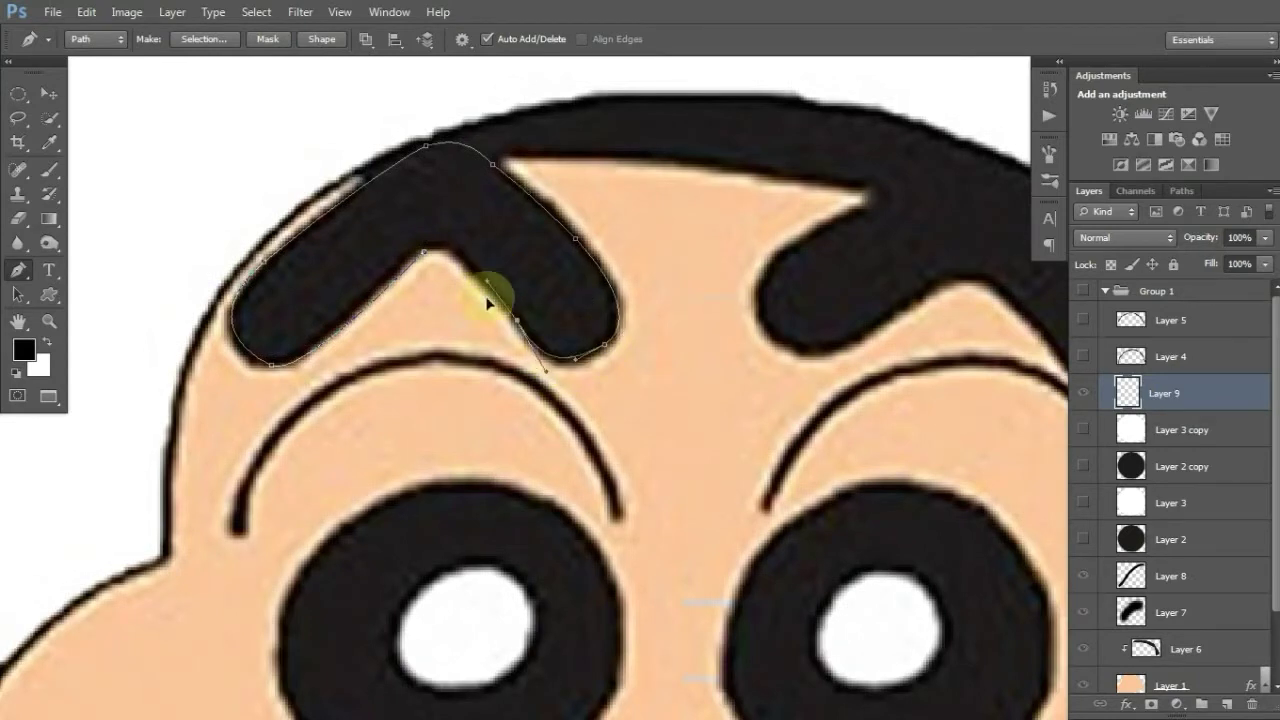
# Close the left eyebrow path and fill it with black
pyautogui.click(203, 39)
pyautogui.press('Return')
pyautogui.press('m')
pyautogui.rightClick(612, 133)
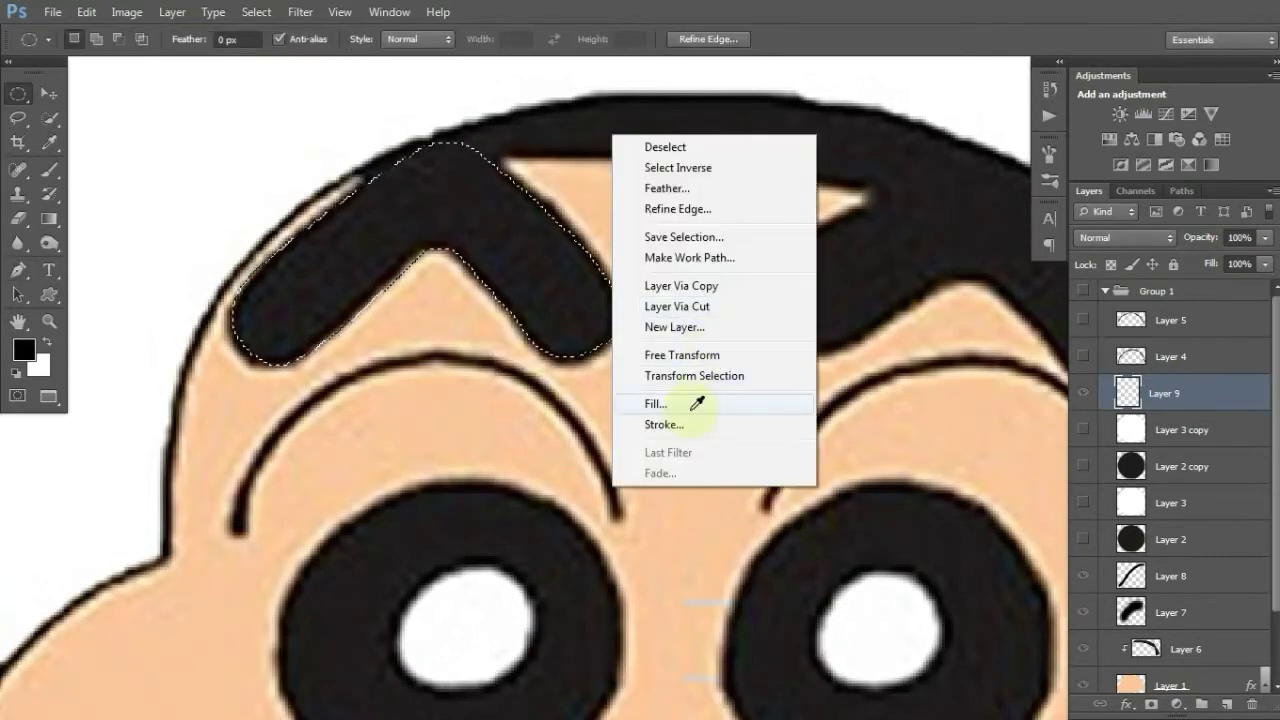
pyautogui.click(689, 403)
pyautogui.press('Return')
# Add Layer 10 and trace the closed outline of the right eyebrow
pyautogui.moveTo(777, 308); pyautogui.dragTo(487, 338)
pyautogui.hotkey('ctrl', 'shift', 'alt', 'n')
pyautogui.click(676, 306)
pyautogui.moveTo(618, 341); pyautogui.dragTo(600, 368)
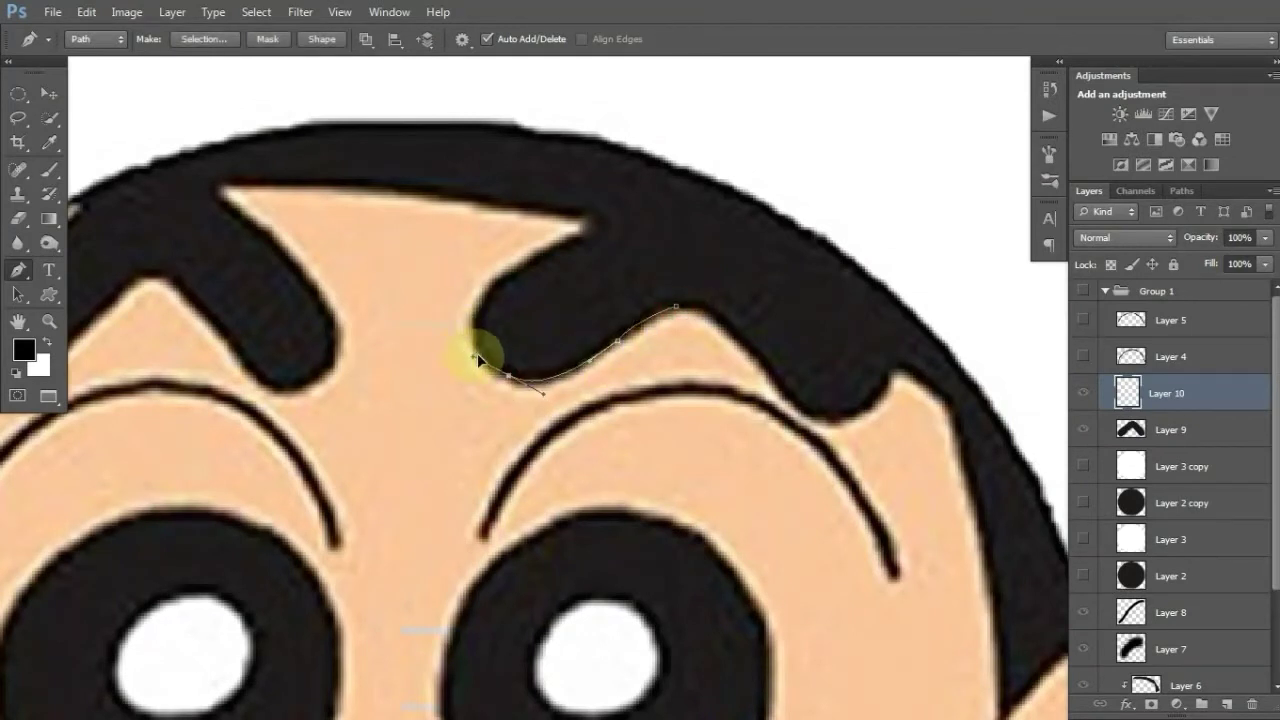
pyautogui.click(585, 229)
pyautogui.click(636, 211)
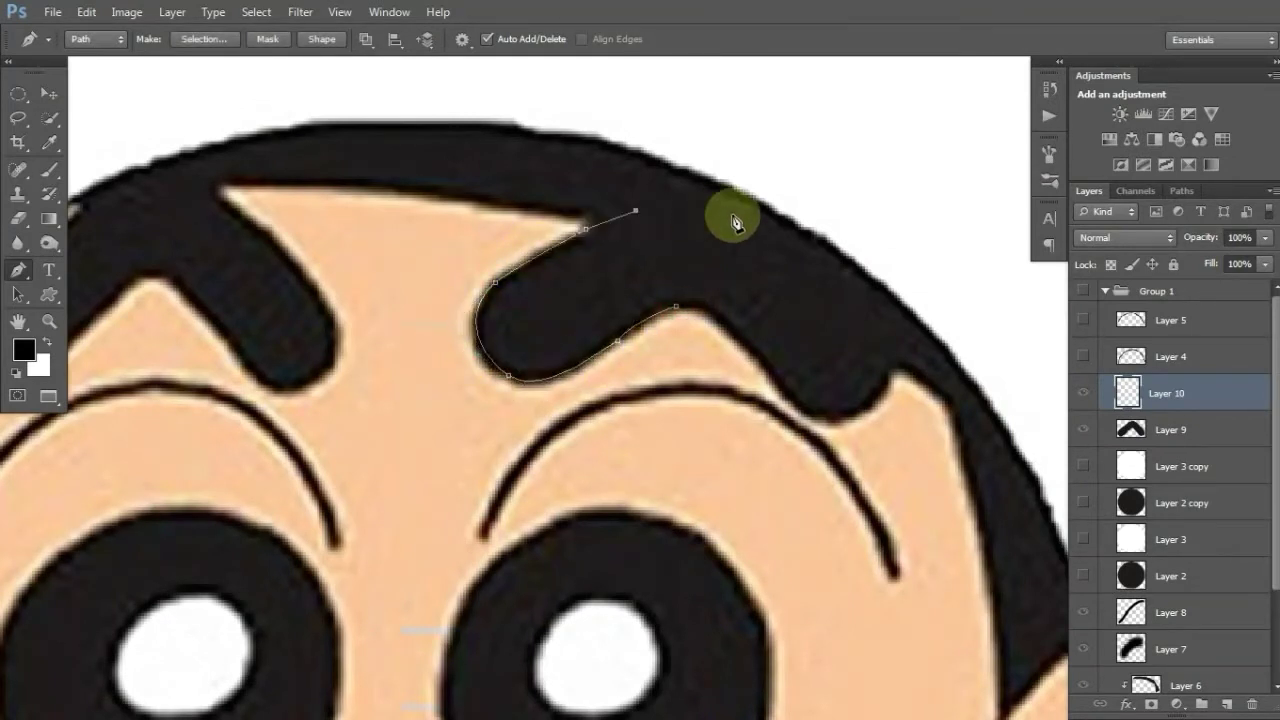
pyautogui.click(734, 213)
pyautogui.click(811, 270)
pyautogui.click(890, 364)
pyautogui.moveTo(850, 412); pyautogui.dragTo(812, 418)
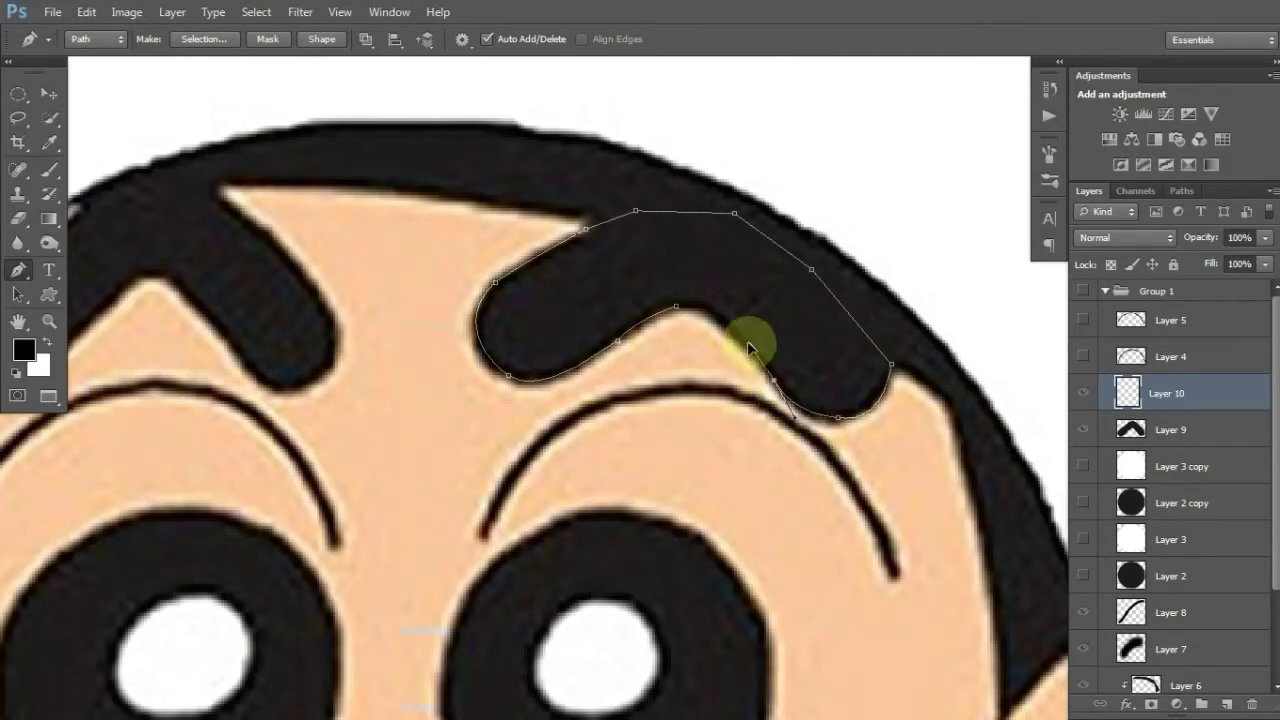
pyautogui.click(676, 306)
# Turn the right eyebrow path into a selection and fill it with black
pyautogui.press('m')
pyautogui.rightClick(552, 190)
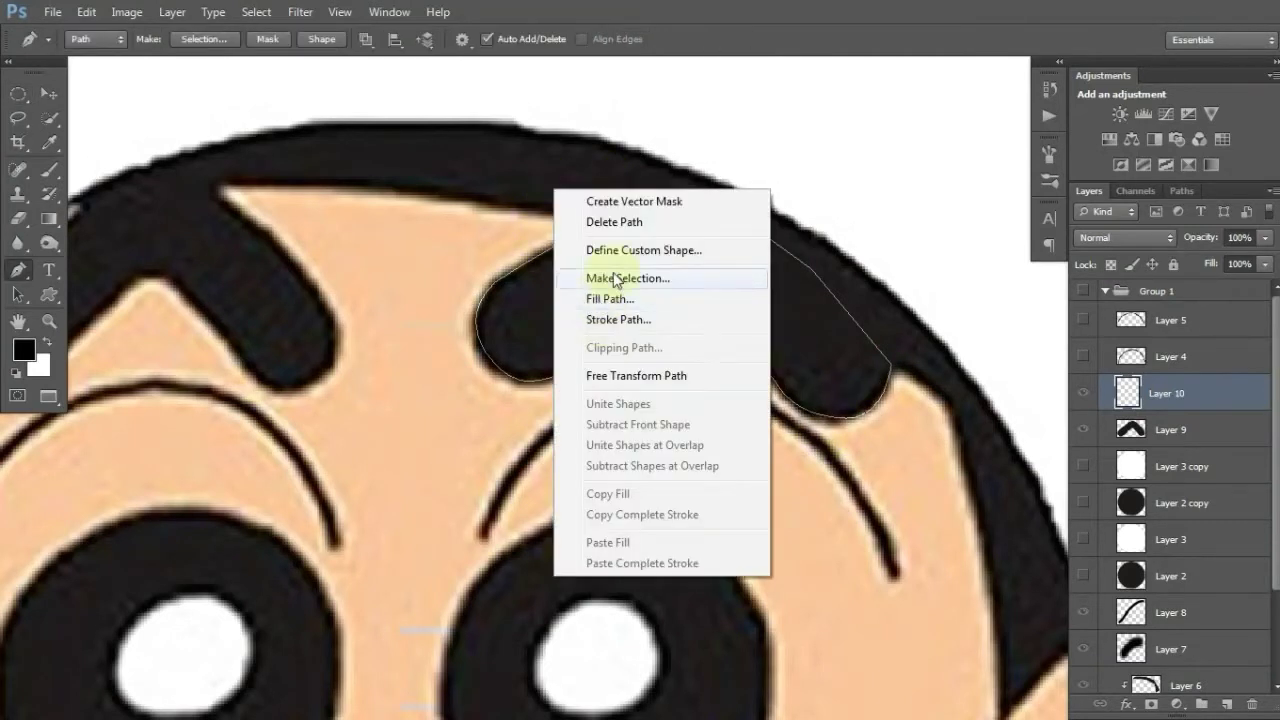
pyautogui.click(620, 277)
pyautogui.press('Return')
pyautogui.hotkey('alt', 'BackSpace')
pyautogui.hotkey('ctrl', 'd')
# Fit the head in view, move Layer 5 below Layer 4, and show the eye layers
pyautogui.press('v')
pyautogui.hotkey('ctrl', '0')
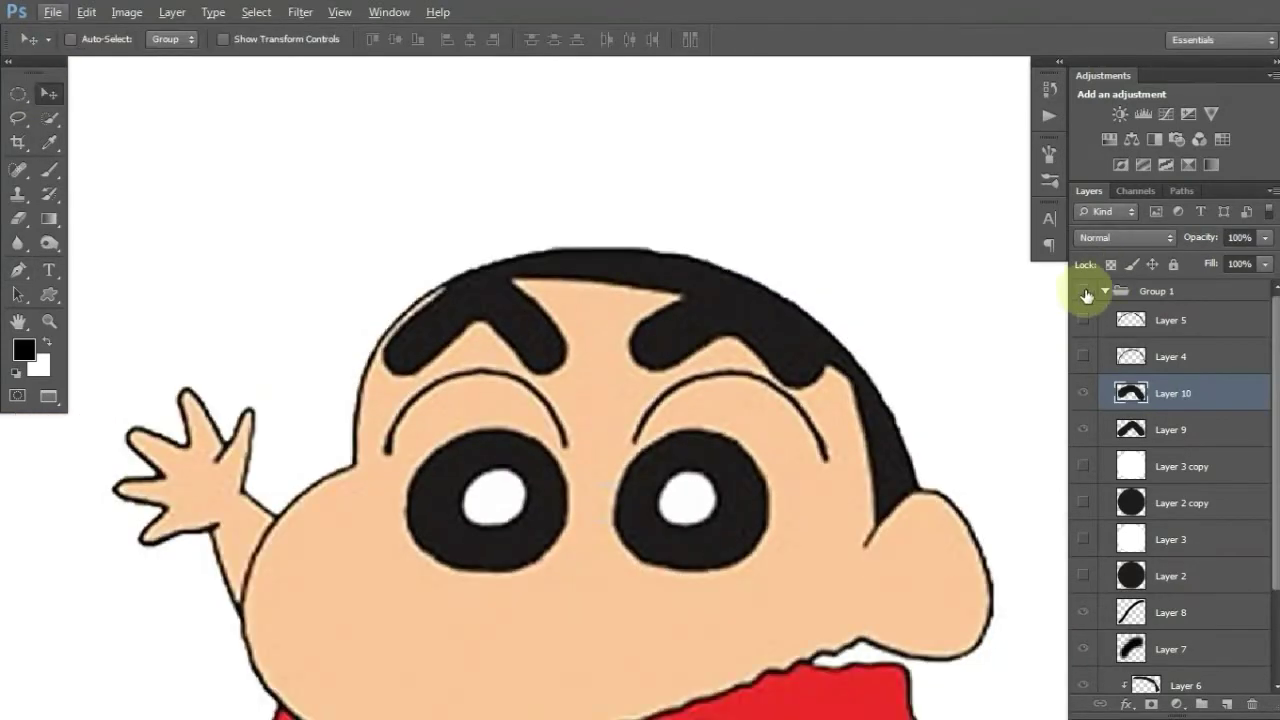
pyautogui.moveTo(1160, 320); pyautogui.dragTo(1100, 375)
pyautogui.moveTo(1083, 320); pyautogui.dragTo(1083, 560)
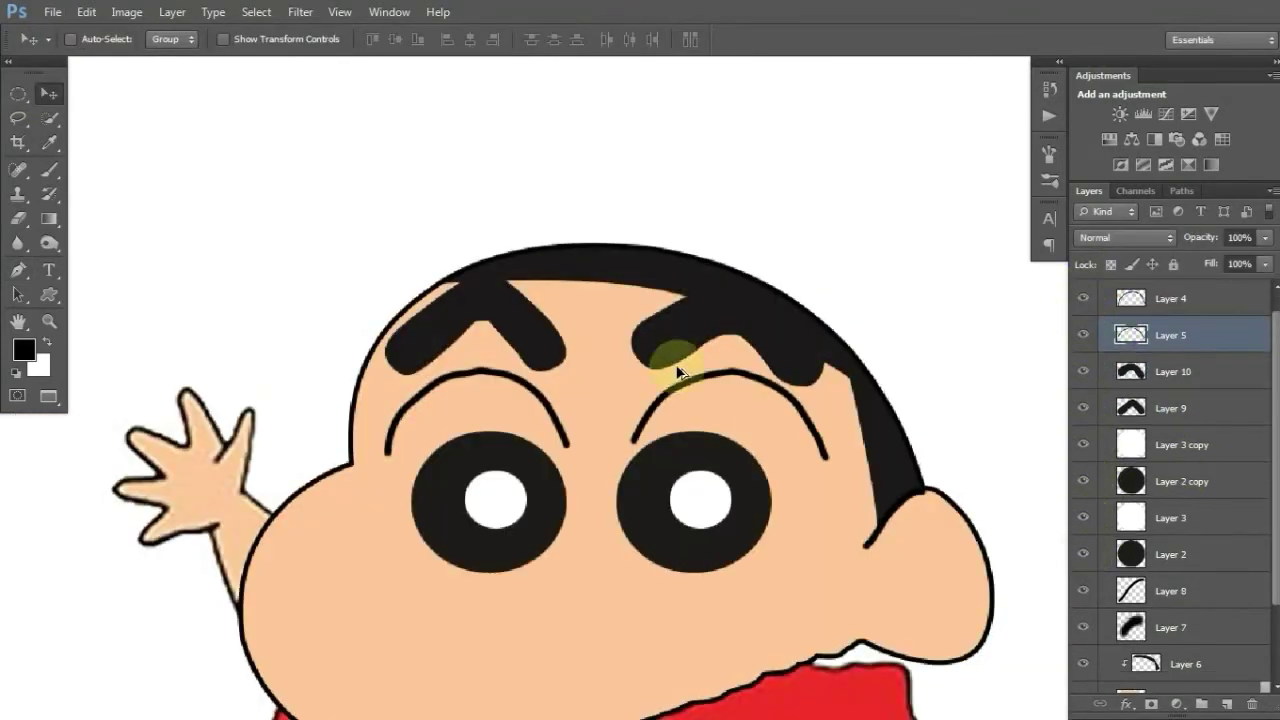
# Collapse the character layers into a group named 'face' and hide it
pyautogui.scroll(-3, 668, 354)
pyautogui.hotkey('ctrl', 'g')
pyautogui.scroll(3, 623, 491)
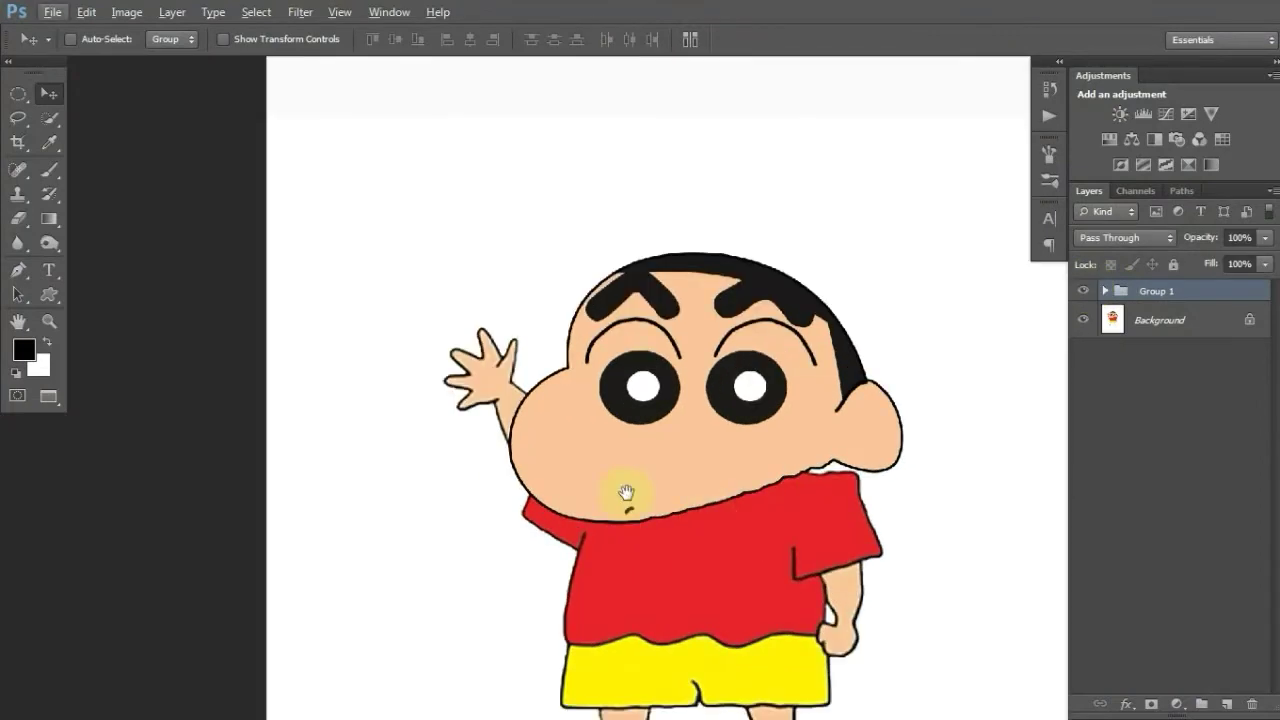
pyautogui.click(1083, 290)
pyautogui.doubleClick(1155, 291)
pyautogui.write('face')
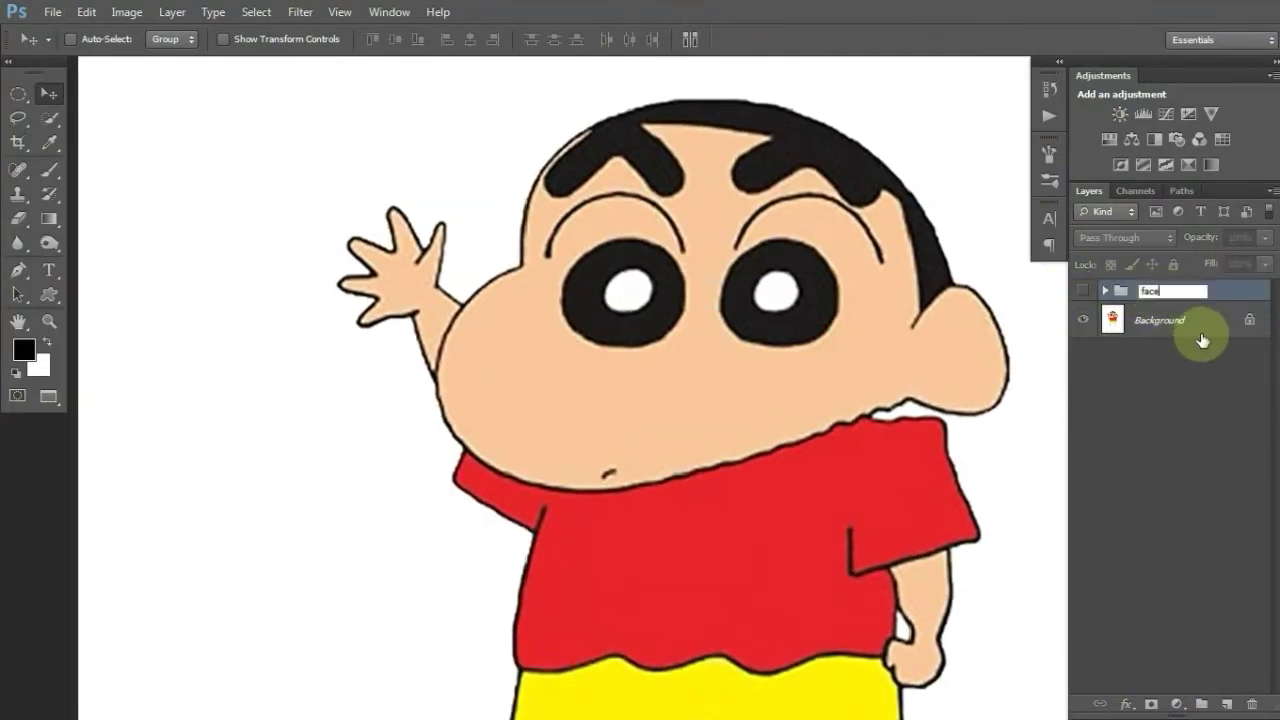
pyautogui.press('Return')
# Add Layer 11 and pen-trace the raised arm up the wrist around the first fingertip
pyautogui.hotkey('ctrl', 'shift', 'alt', 'n')
pyautogui.scroll(2, 400, 270)
pyautogui.scroll(2, 420, 360)
pyautogui.press('p')
pyautogui.click(449, 491)
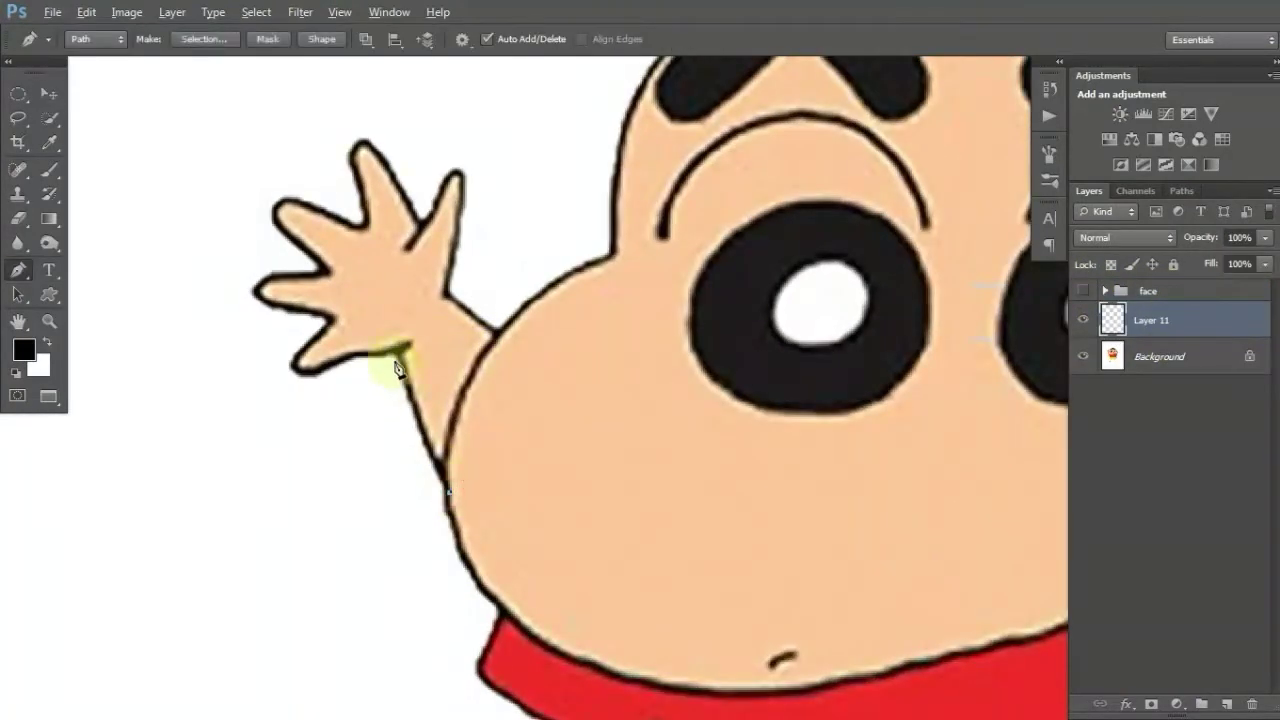
pyautogui.click(395, 358)
pyautogui.scroll(1, 390, 358)
pyautogui.scroll(1, 283, 380)
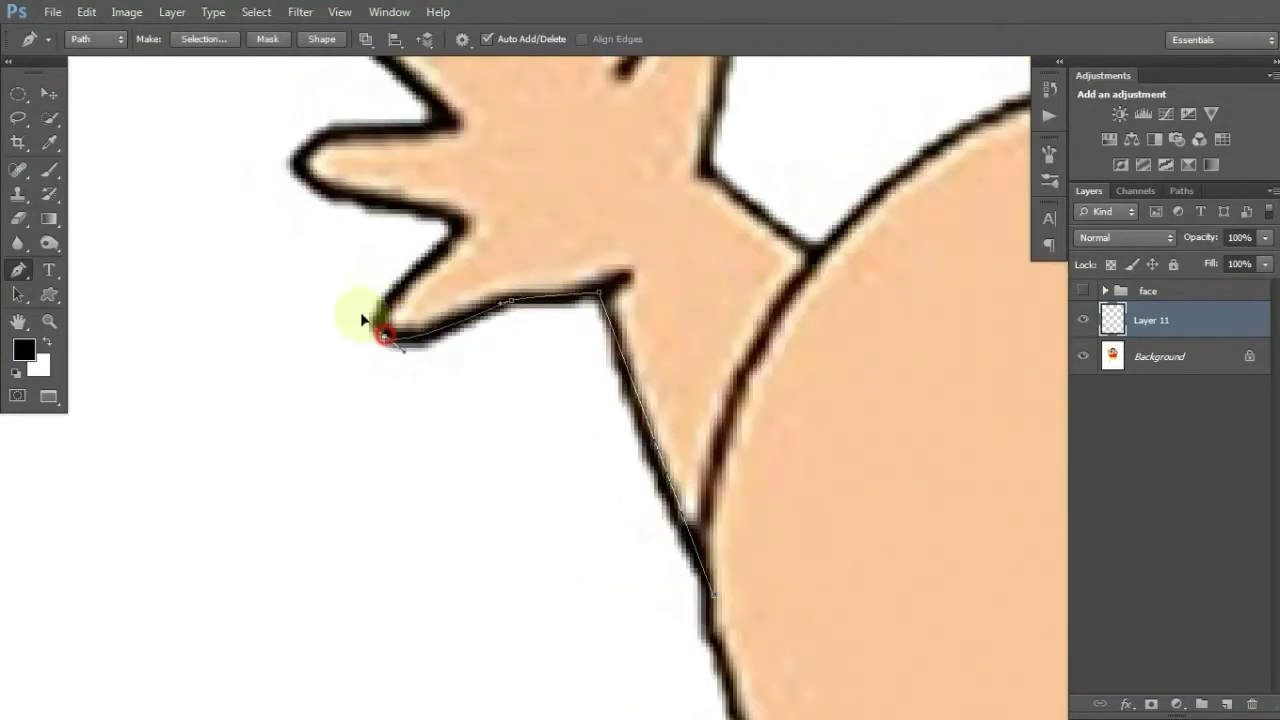
pyautogui.moveTo(462, 236); pyautogui.dragTo(492, 311)
pyautogui.moveTo(472, 287)
pyautogui.mouseDown()
pyautogui.moveTo(442, 287)
pyautogui.moveTo(522, 368)
pyautogui.mouseUp()
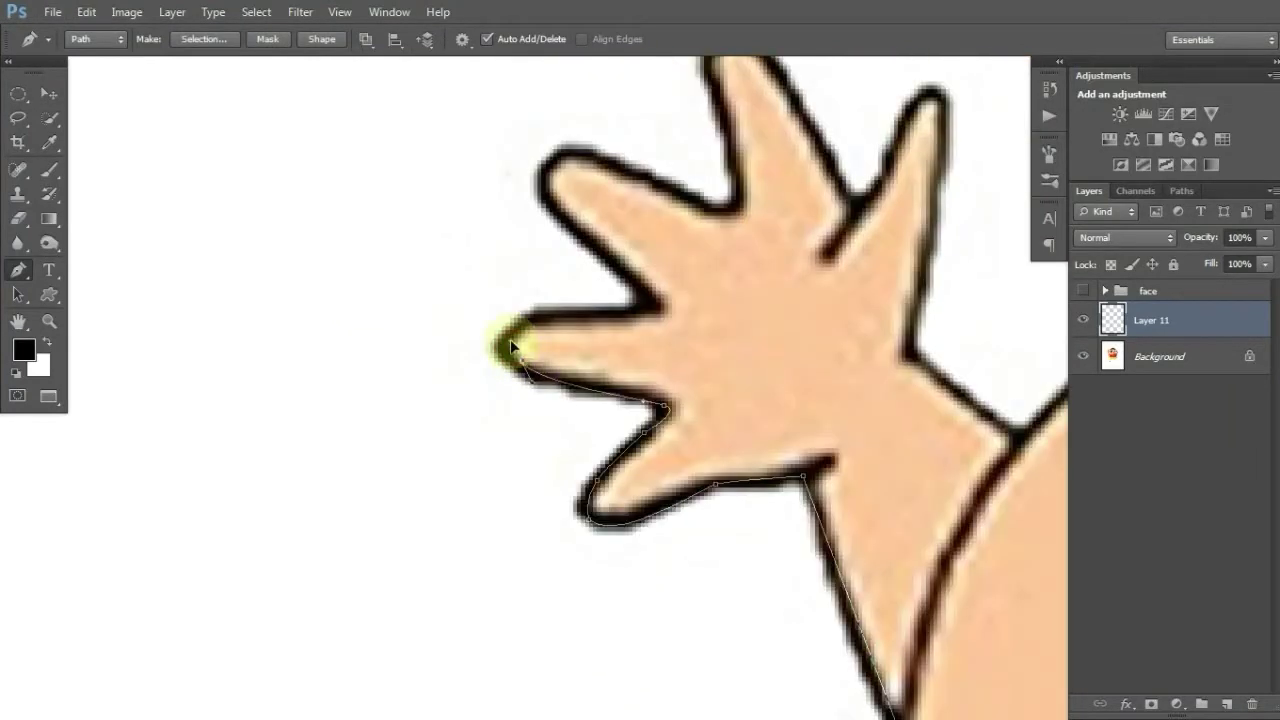
# Continue the hand outline with curved anchors along the finger edges and around the next fingertip
pyautogui.scroll(1, 523, 366)
pyautogui.scroll(1, 517, 370)
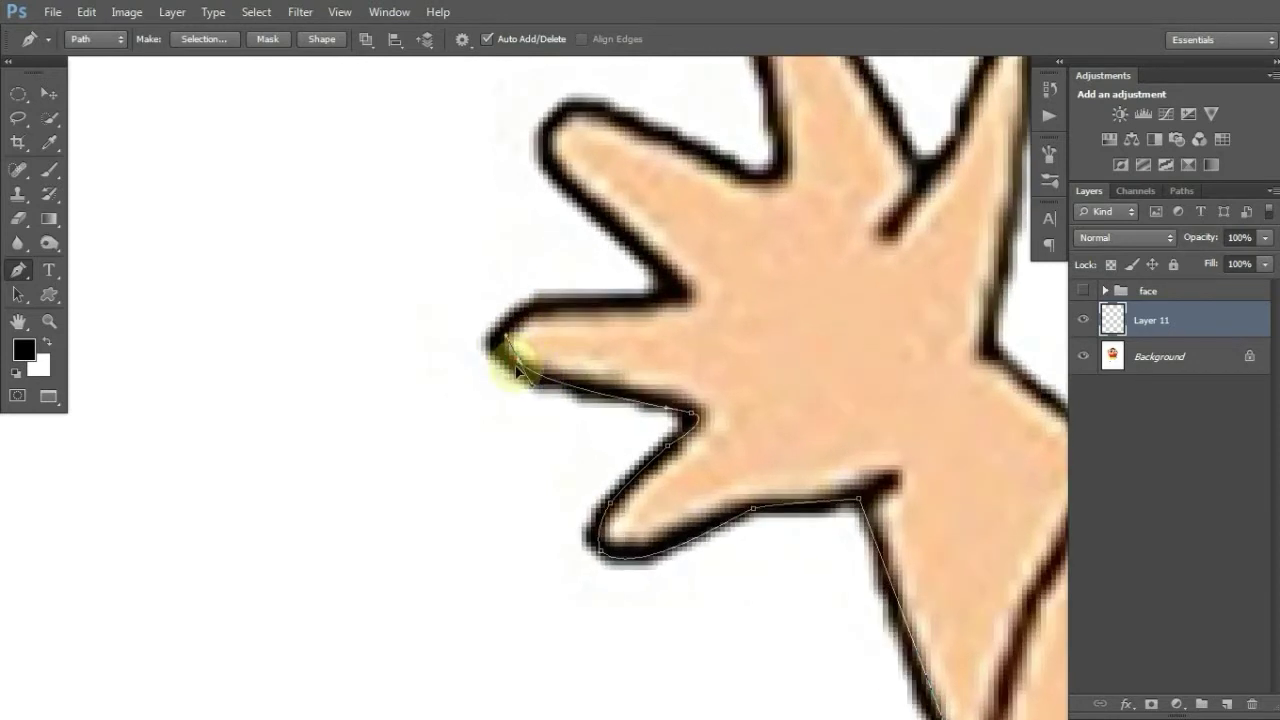
pyautogui.moveTo(553, 307); pyautogui.dragTo(634, 296)
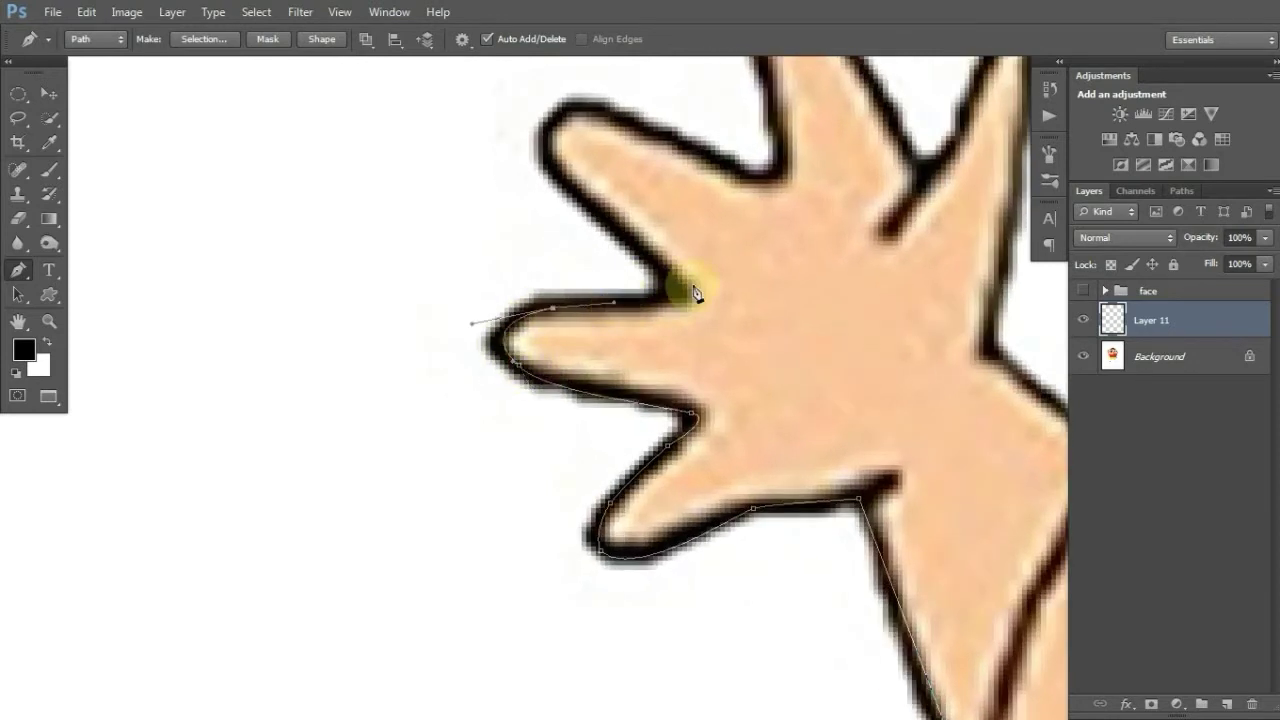
pyautogui.scroll(-1, 645, 250)
pyautogui.scroll(2, 677, 434)
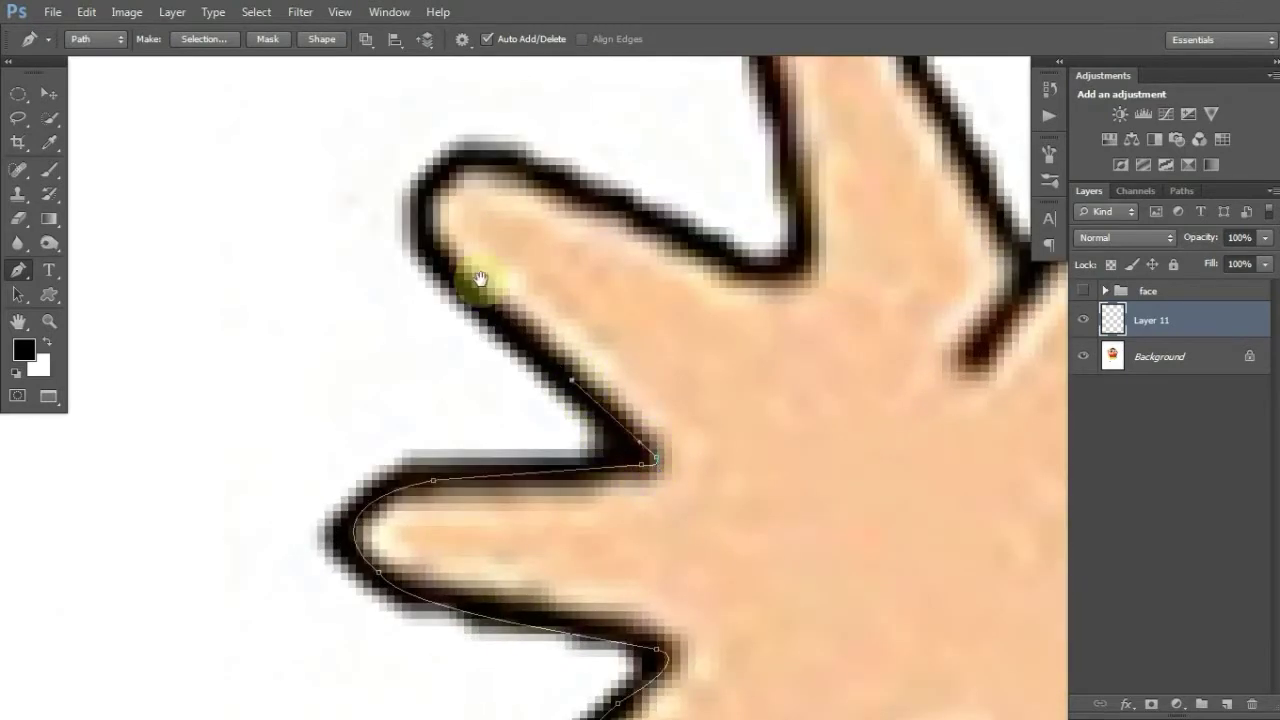
pyautogui.scroll(-1, 480, 278)
pyautogui.moveTo(652, 330); pyautogui.dragTo(714, 356)
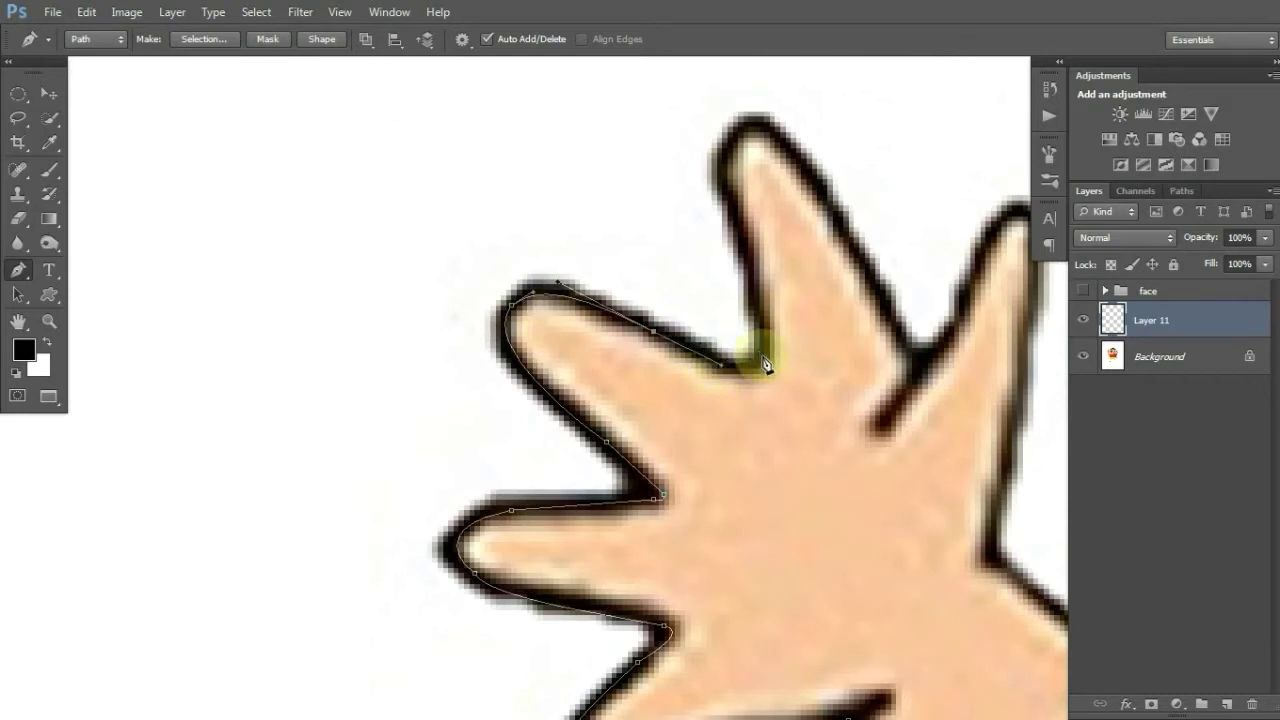
pyautogui.moveTo(763, 323); pyautogui.dragTo(618, 461)
pyautogui.moveTo(586, 338); pyautogui.dragTo(657, 229)
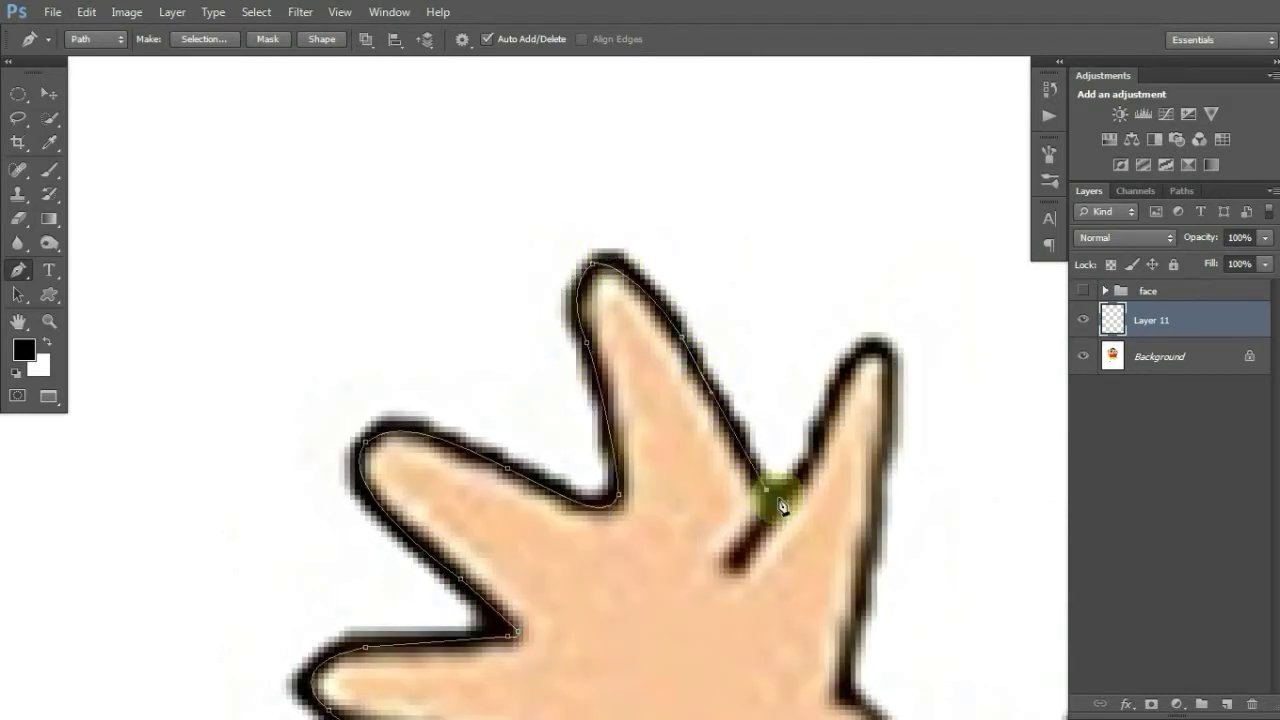
# Extend the hand outline to the following fingertip
pyautogui.moveTo(782, 507); pyautogui.dragTo(749, 400)
pyautogui.scroll(1, 609, 309)
pyautogui.scroll(1, 645, 330)
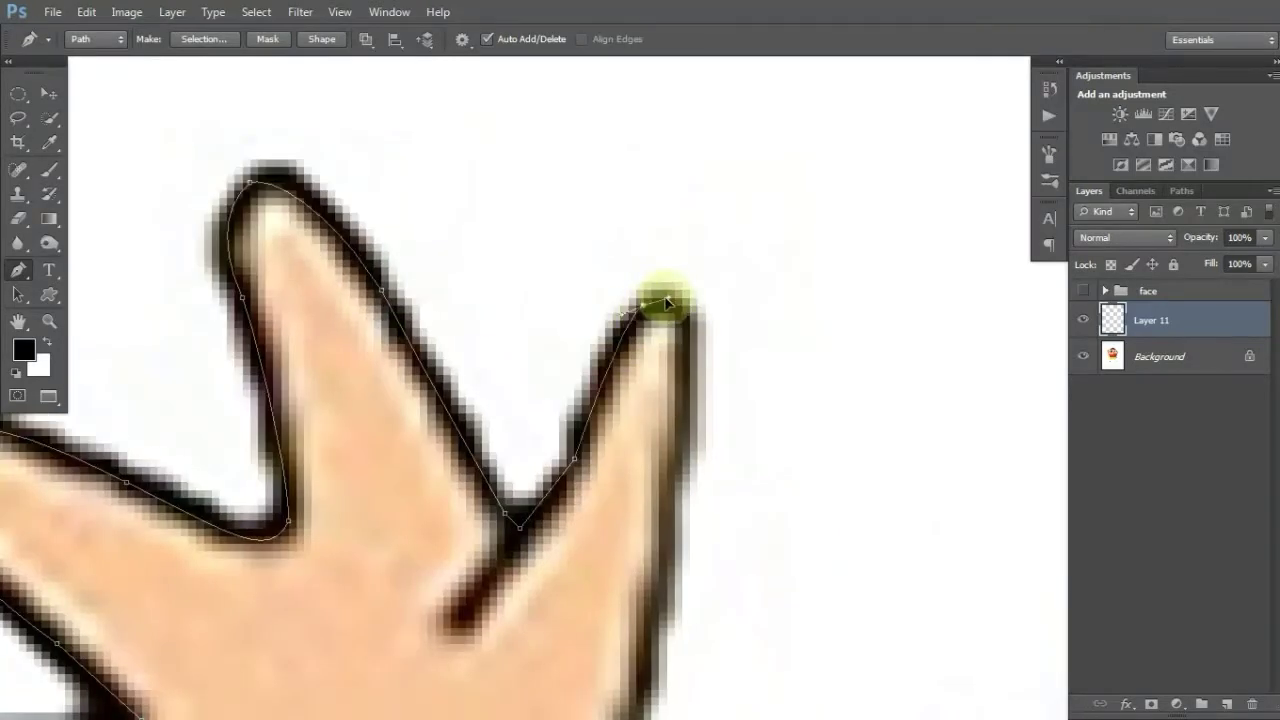
pyautogui.scroll(1, 600, 357)
pyautogui.scroll(1, 566, 349)
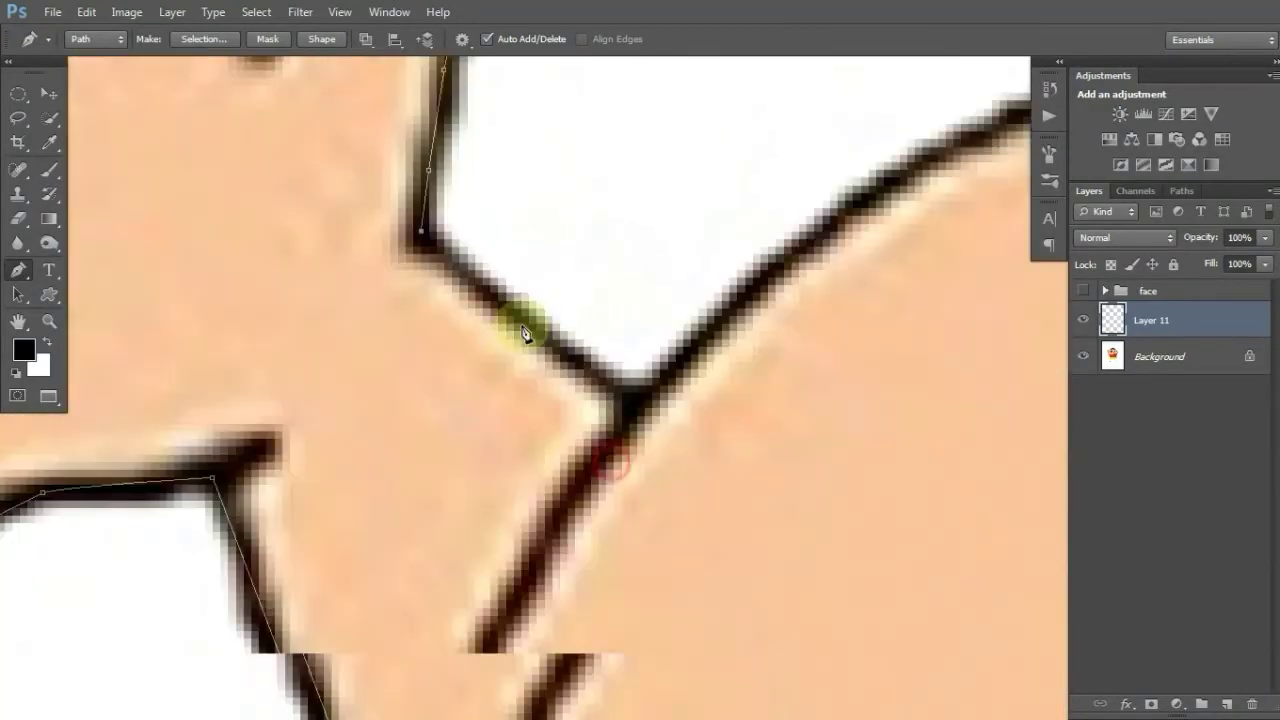
pyautogui.scroll(1, 632, 378)
pyautogui.scroll(-1, 632, 378)
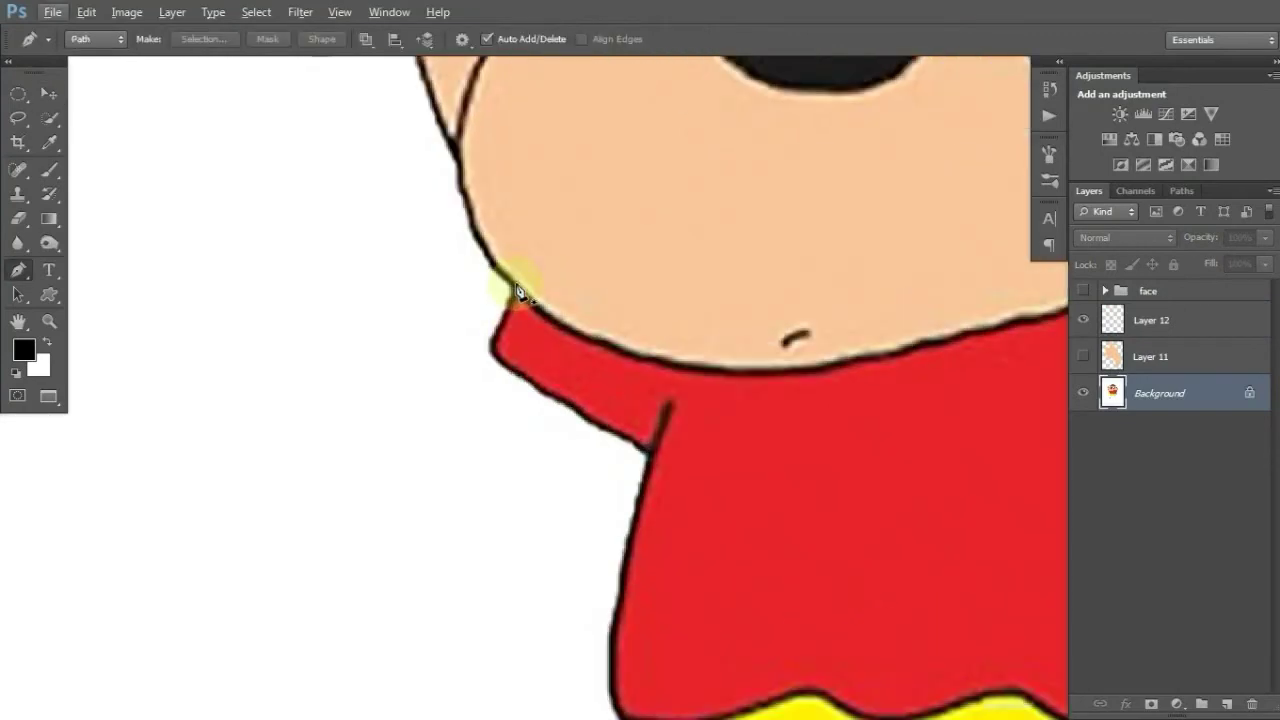
# Pen-trace the shirt from the neck along the shoulder, left edge and wavy hem
pyautogui.click(518, 291)
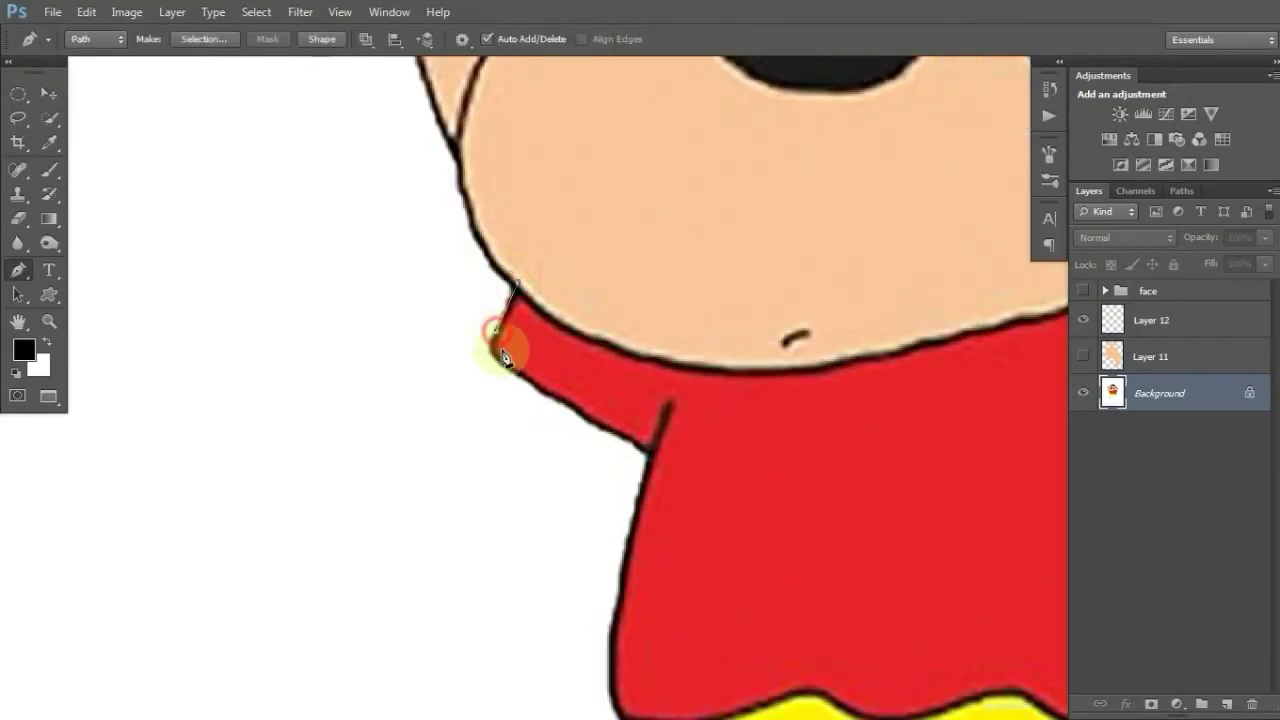
pyautogui.moveTo(503, 366); pyautogui.dragTo(535, 392)
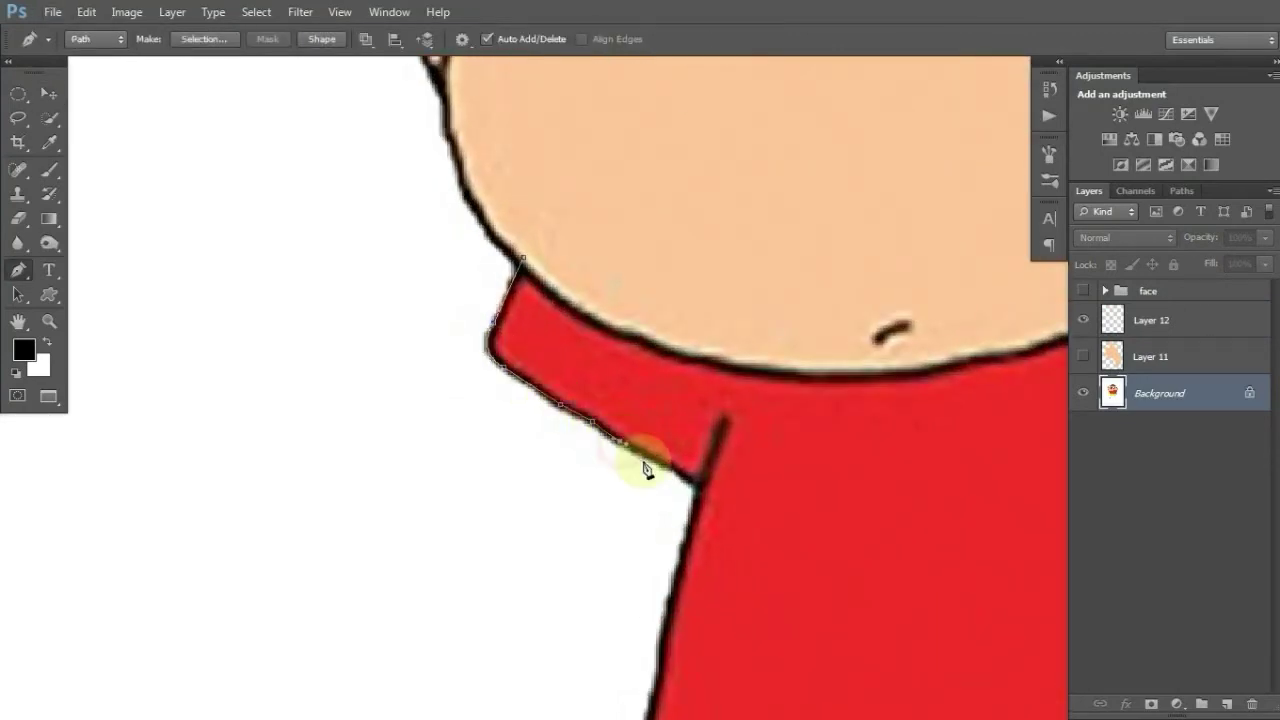
pyautogui.scroll(-3, 557, 320)
pyautogui.click(551, 337)
pyautogui.scroll(-5, 540, 450)
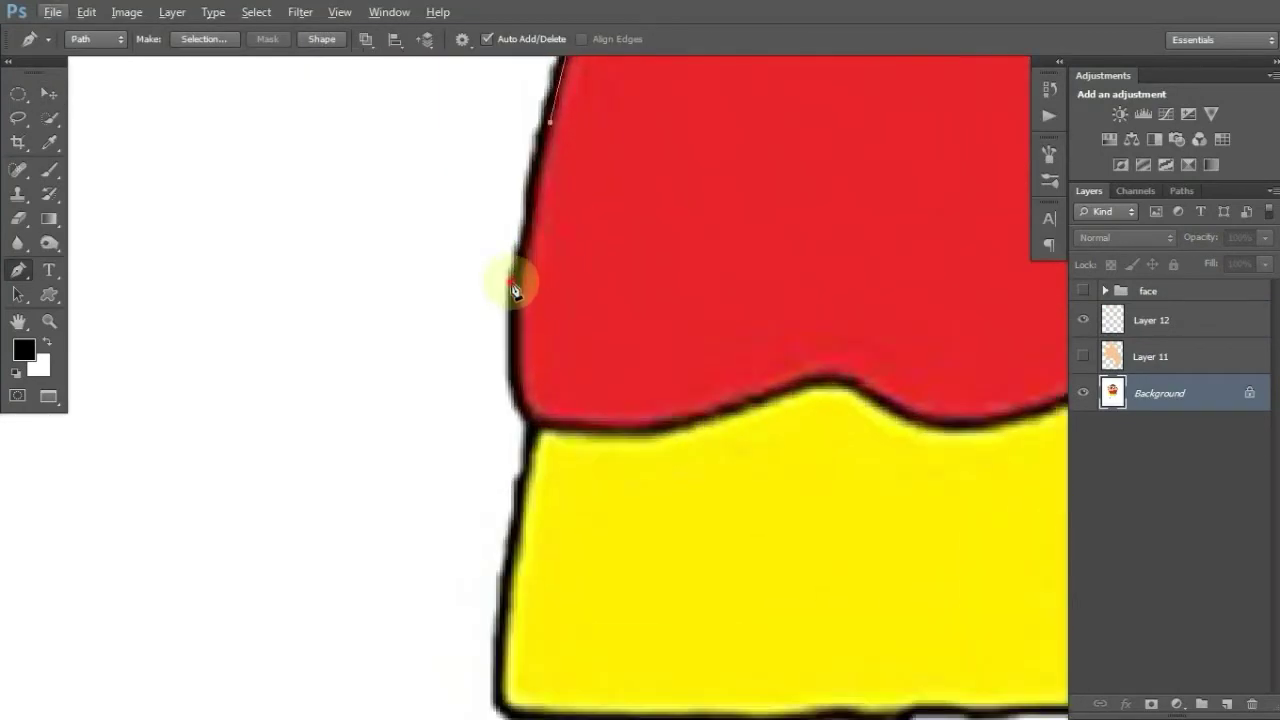
pyautogui.hscroll(3, 558, 440)
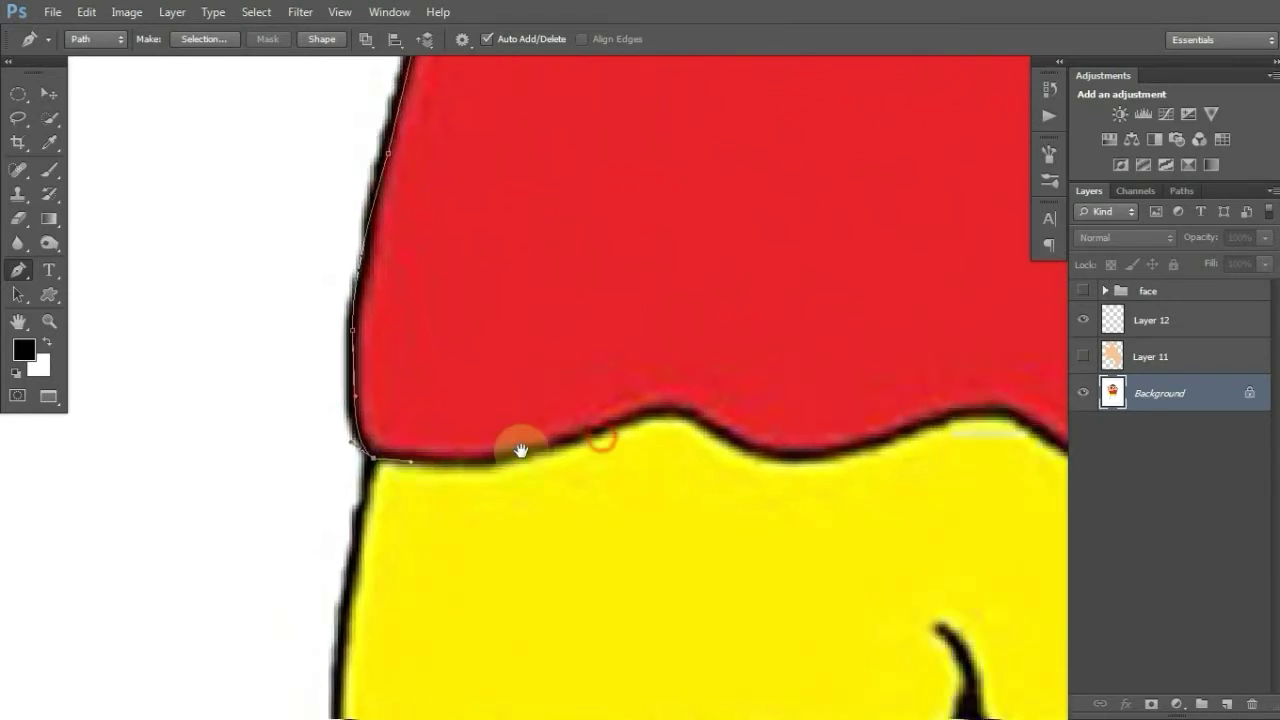
pyautogui.moveTo(556, 440); pyautogui.dragTo(609, 416)
pyautogui.click(771, 461)
pyautogui.hscroll(5, 678, 440)
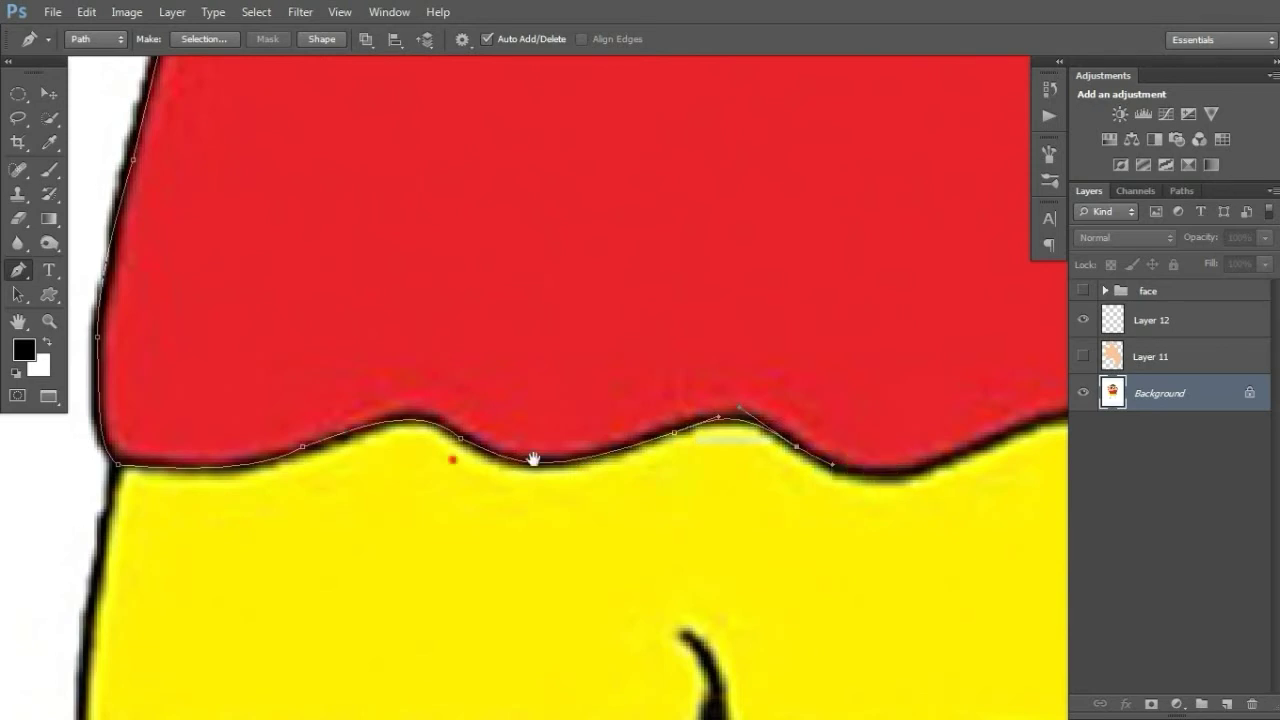
pyautogui.hscroll(8, 533, 459)
pyautogui.moveTo(575, 420); pyautogui.dragTo(704, 343)
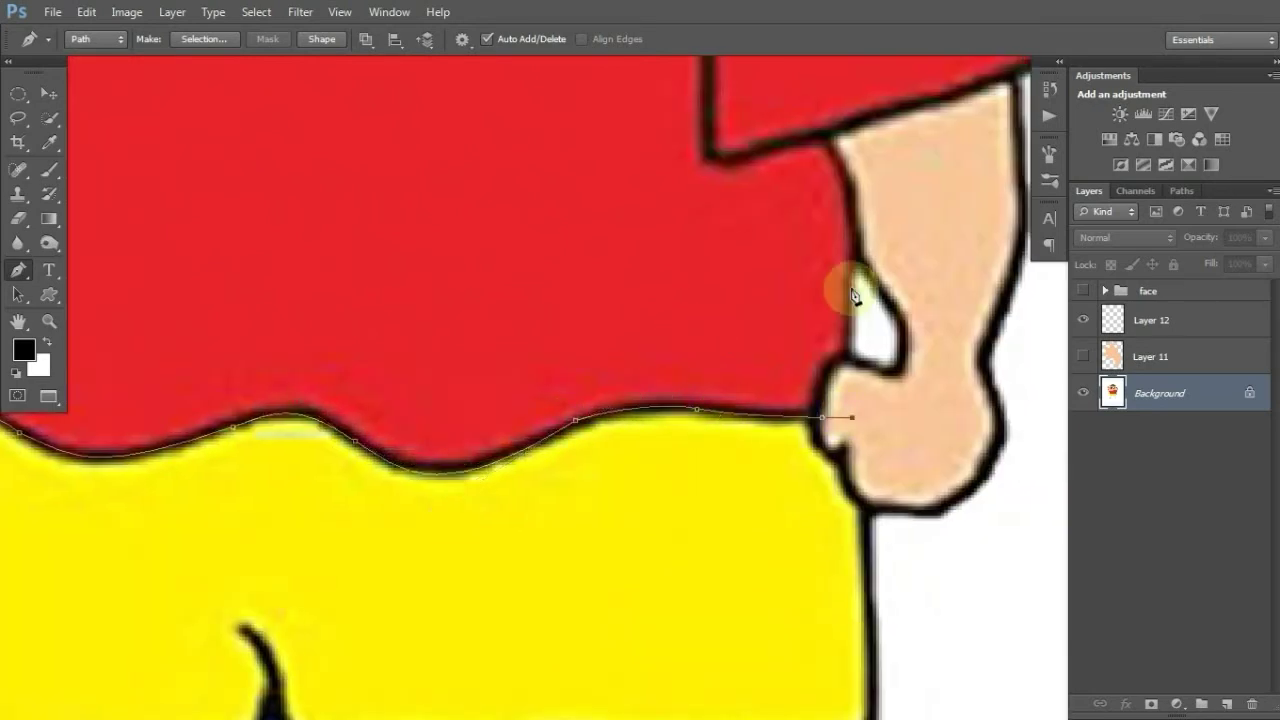
# Finish the shirt outline up beside the arm and around the sleeve corner
pyautogui.moveTo(848, 168); pyautogui.dragTo(808, 234)
pyautogui.scroll(-3, 629, 366)
pyautogui.scroll(2, 571, 386)
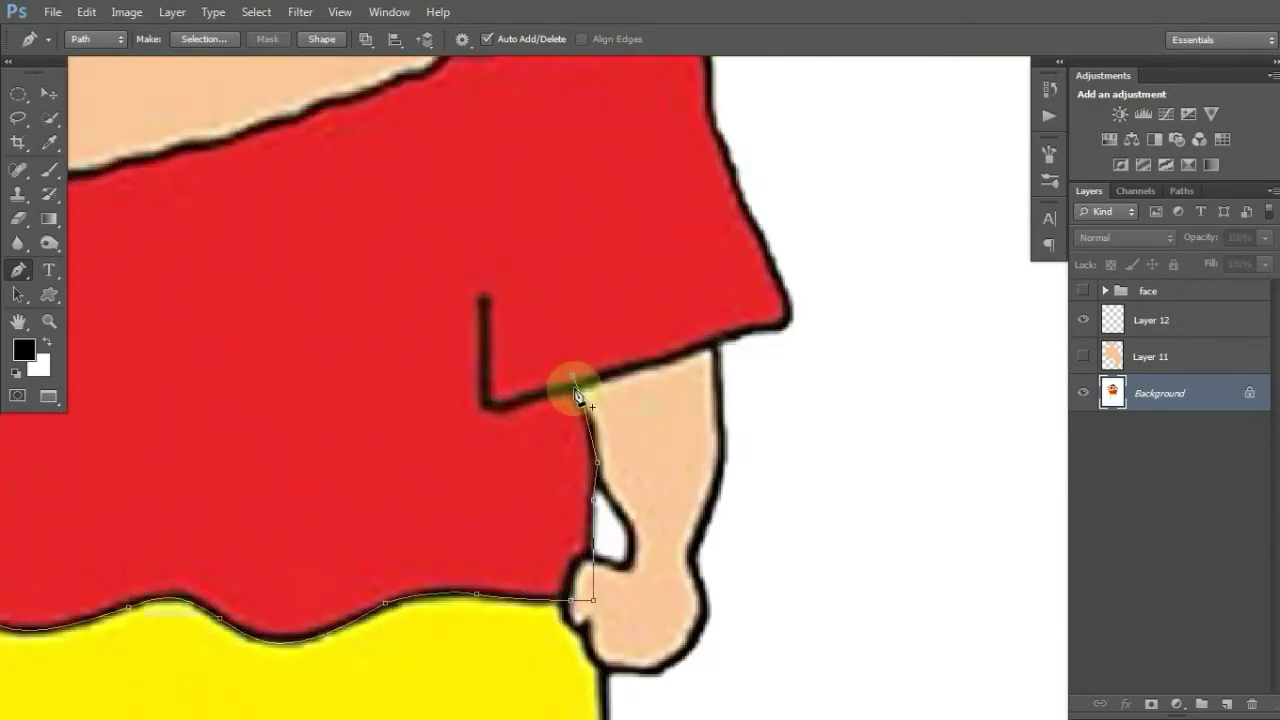
pyautogui.click(573, 362)
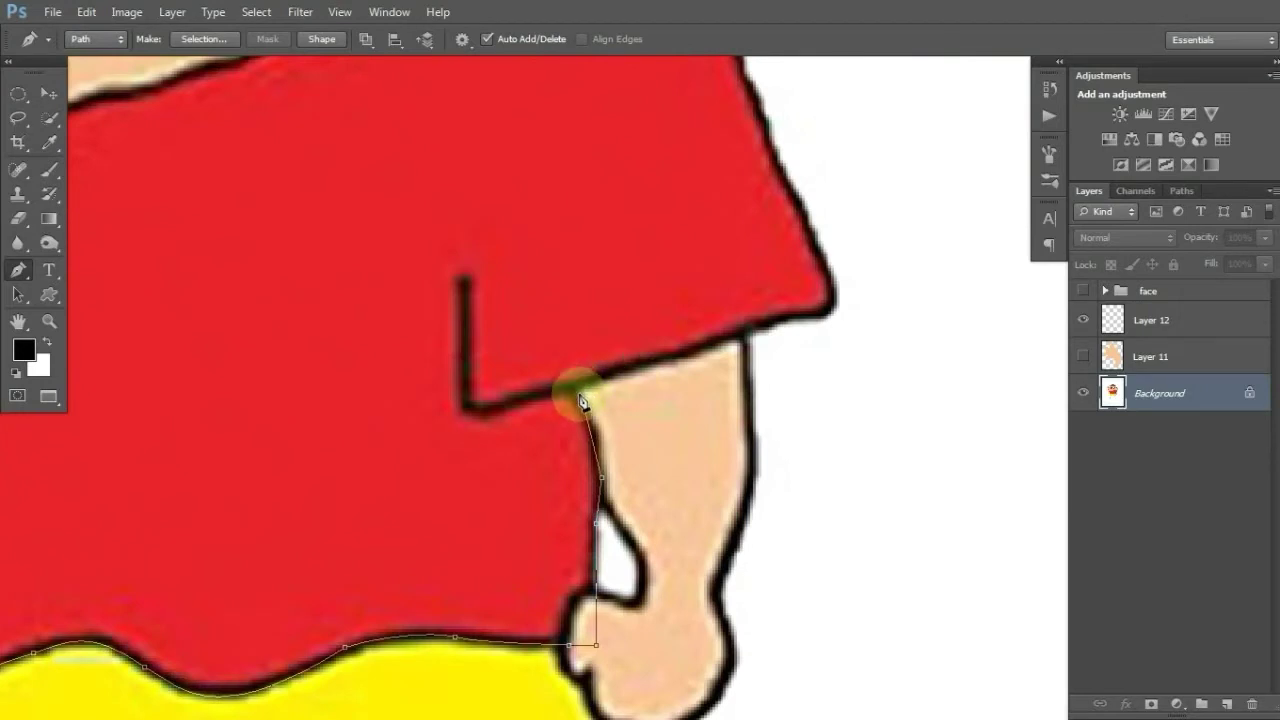
pyautogui.hscroll(5, 570, 400)
pyautogui.scroll(1, 580, 380)
pyautogui.click(583, 366)
pyautogui.scroll(3, 560, 318)
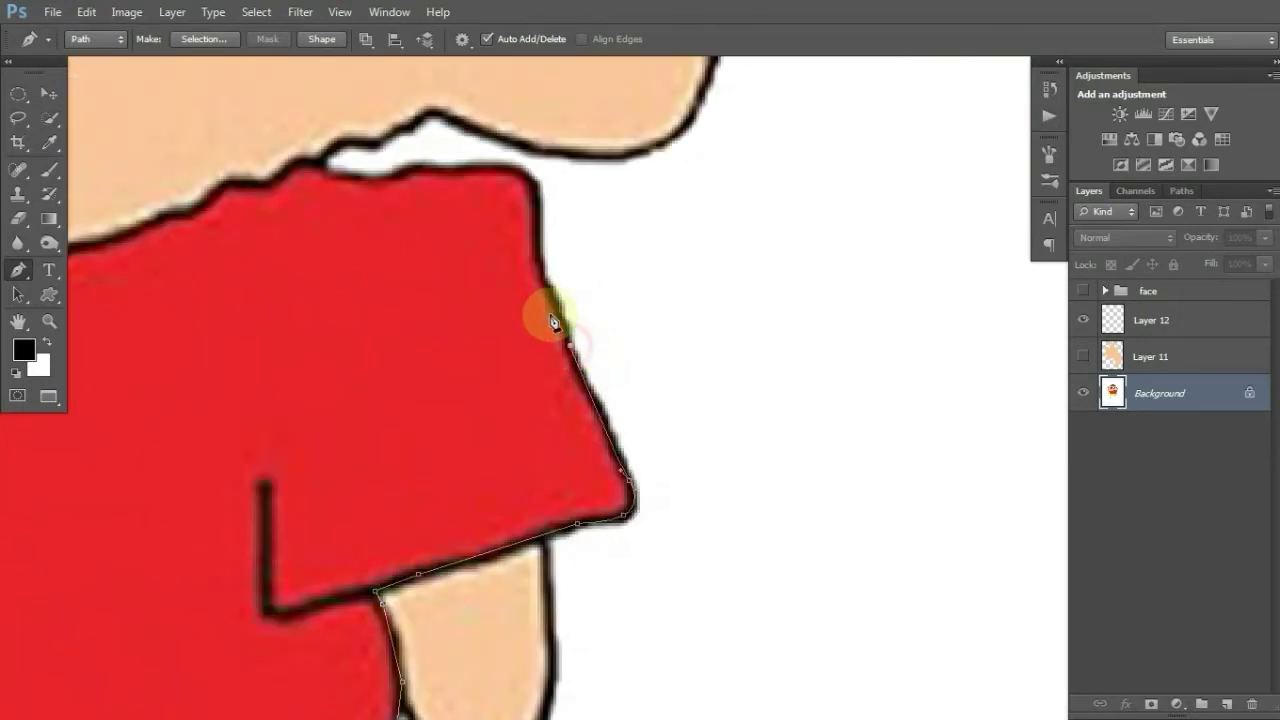
pyautogui.click(537, 286)
pyautogui.scroll(1, 560, 295)
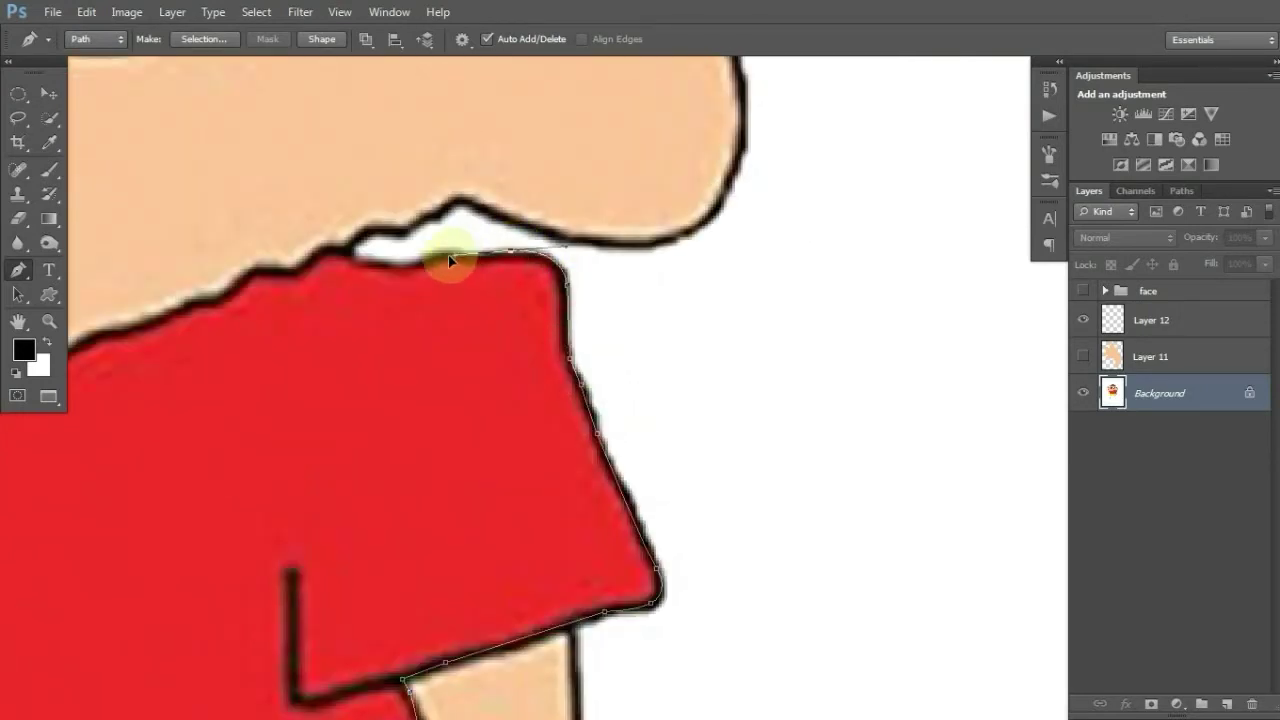
pyautogui.scroll(-3, 327, 249)
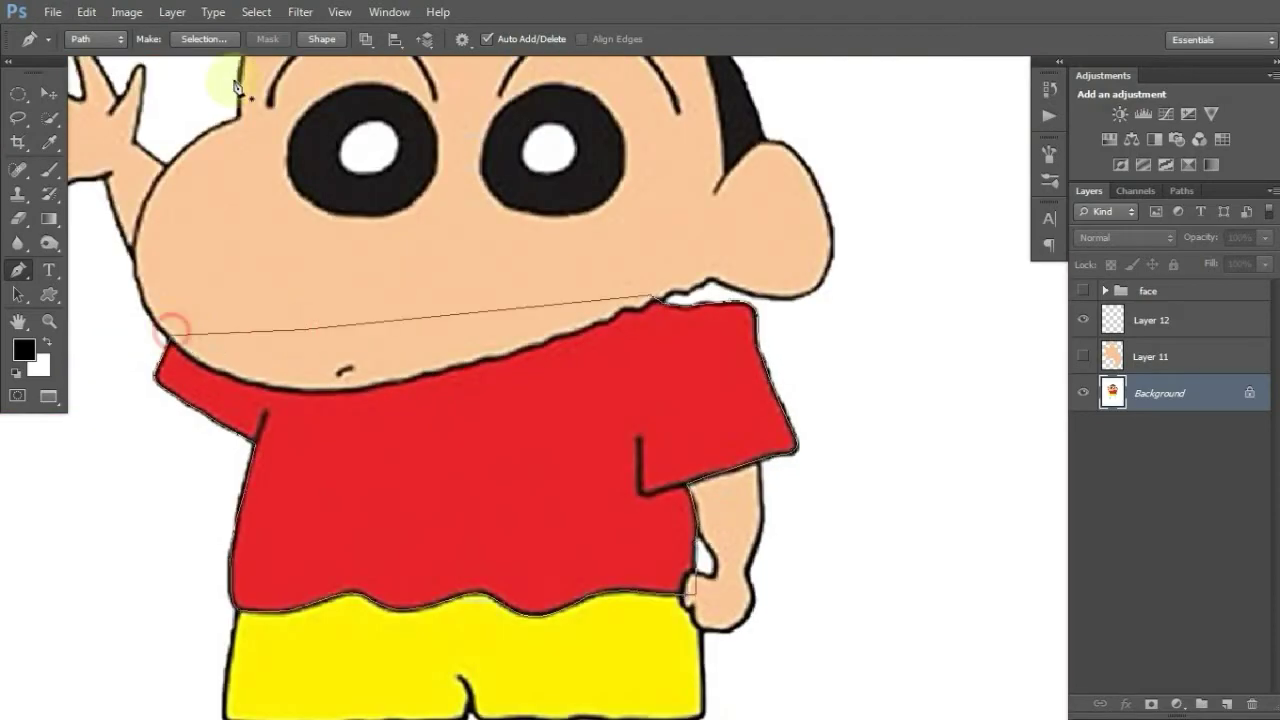
# Turn the shirt path into a selection and fill it with the sampled shirt red
pyautogui.hotkey('ctrl', 'Return')
pyautogui.press('m')
pyautogui.rightClick(499, 176)
pyautogui.click(541, 443)
pyautogui.click(503, 420)
pyautogui.press('Return')
pyautogui.press('Return')
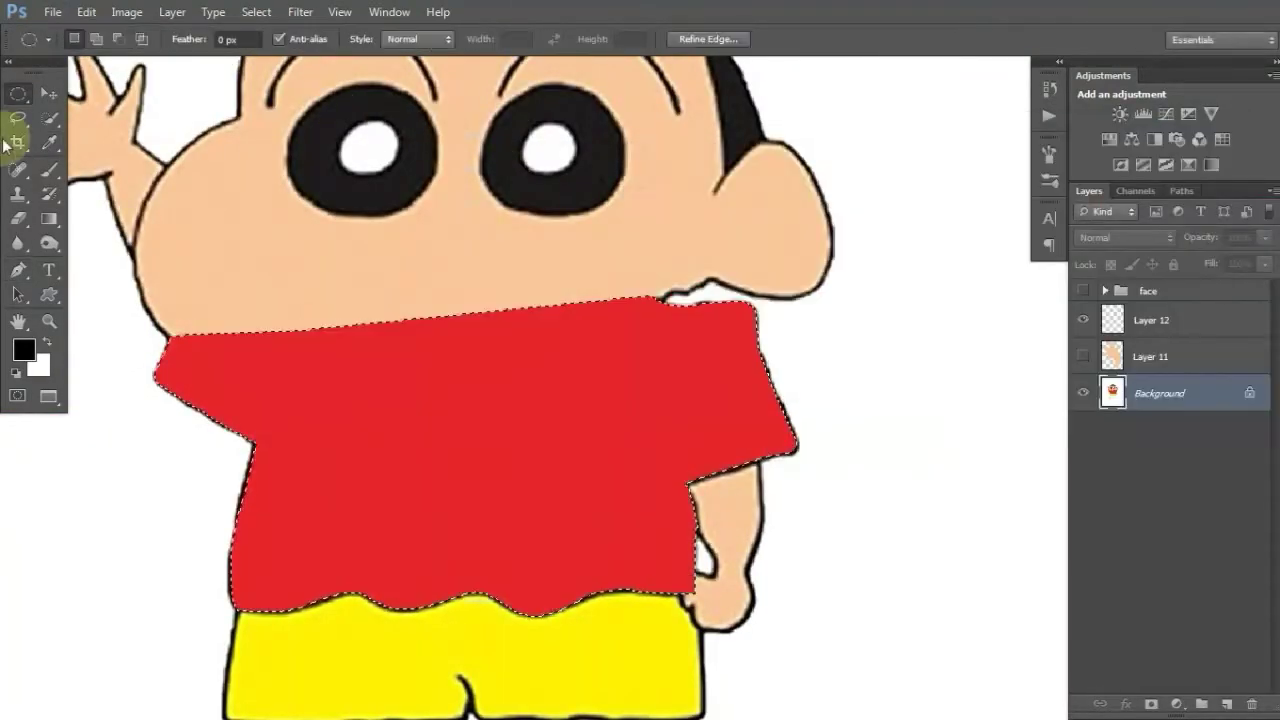
pyautogui.click(49, 93)
# Refill the shirt selection red on a new empty layer, then deselect
pyautogui.hotkey('ctrl', 'shift', 'n')
pyautogui.press('m')
pyautogui.rightClick(551, 149)
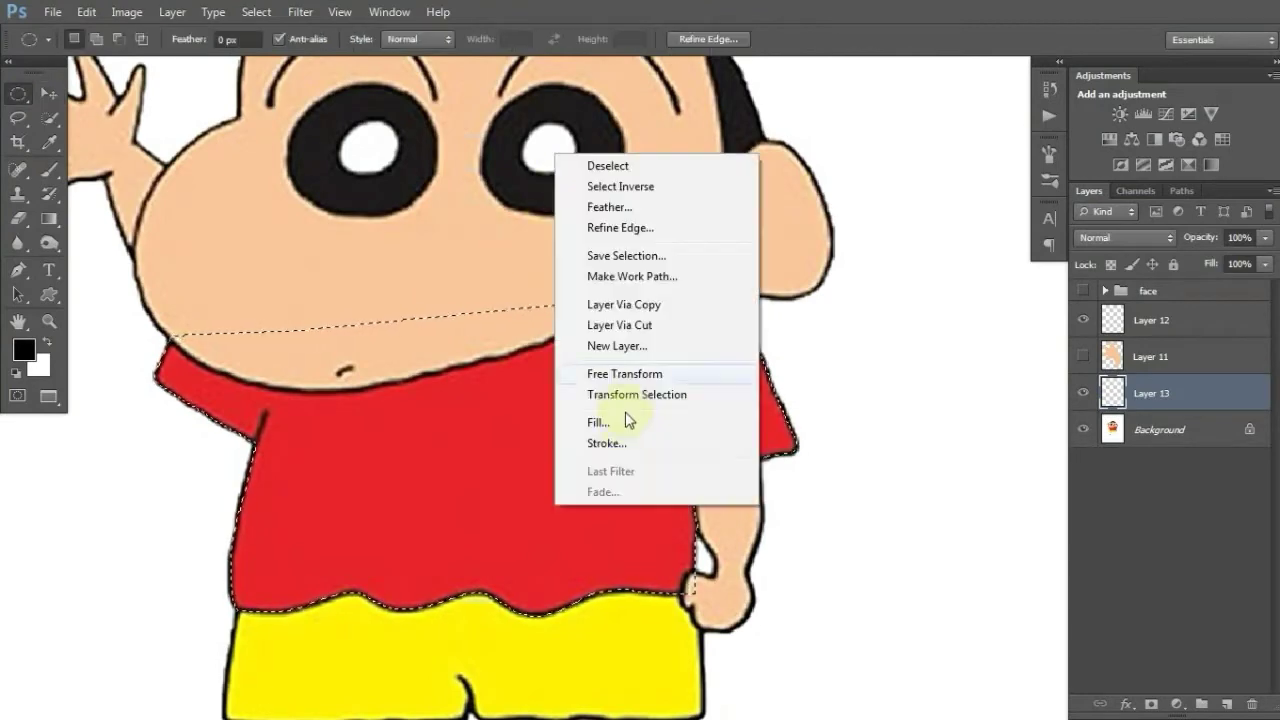
pyautogui.click(600, 420)
pyautogui.press('Return')
pyautogui.hotkey('ctrl', 'd')
pyautogui.scroll(-5, 707, 229)
# Pen-trace the shorts outline, closing it across the shirt
pyautogui.press('p')
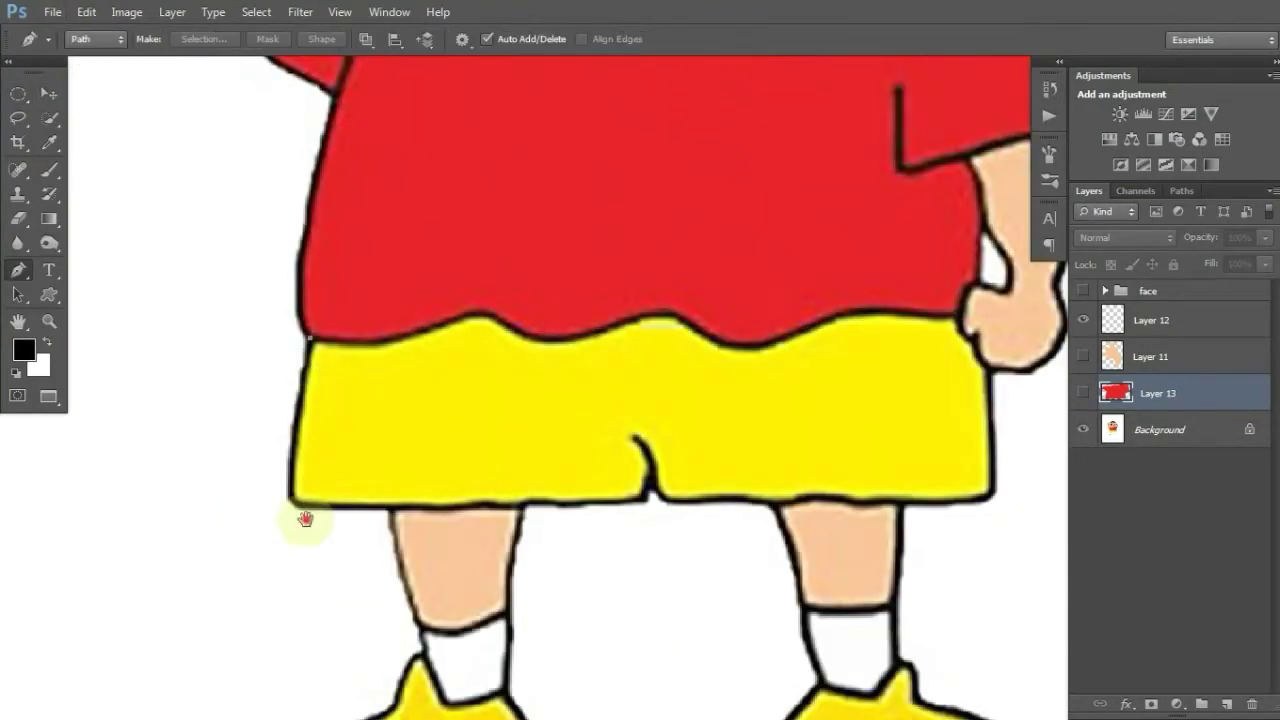
pyautogui.scroll(2, 323, 366)
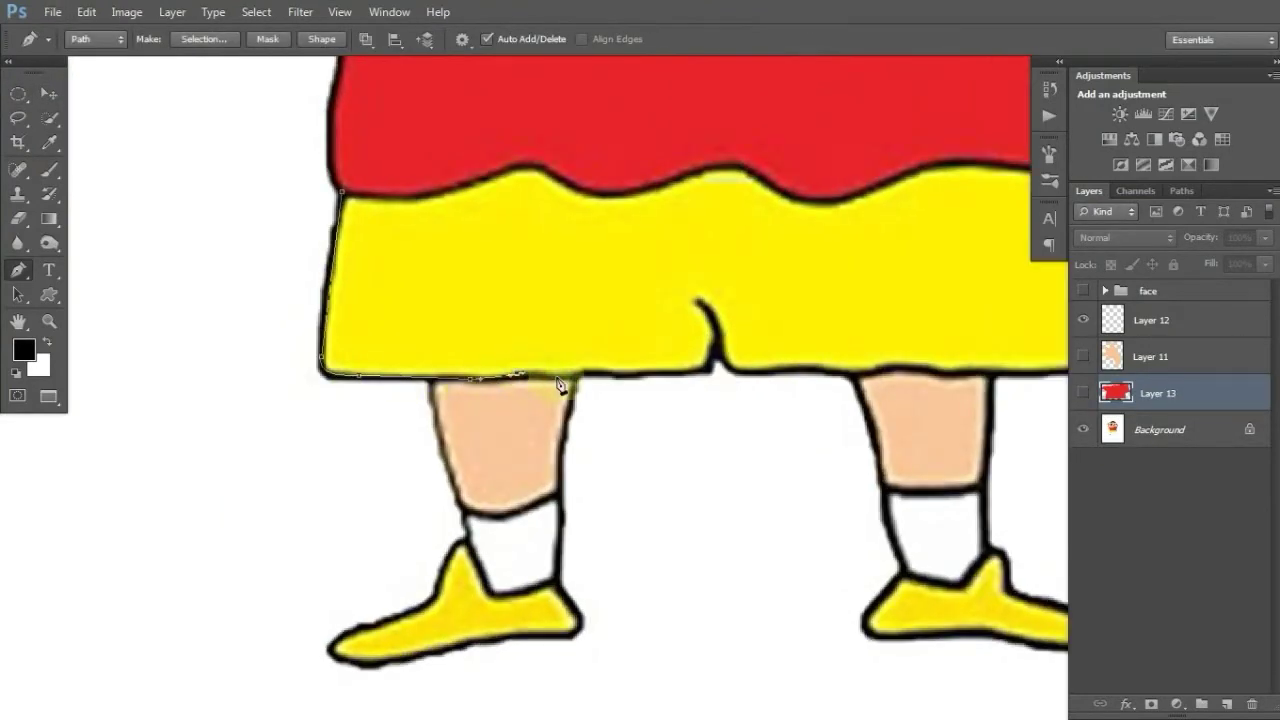
pyautogui.hscroll(3, 530, 382)
pyautogui.click(497, 378)
pyautogui.moveTo(706, 373); pyautogui.dragTo(530, 393)
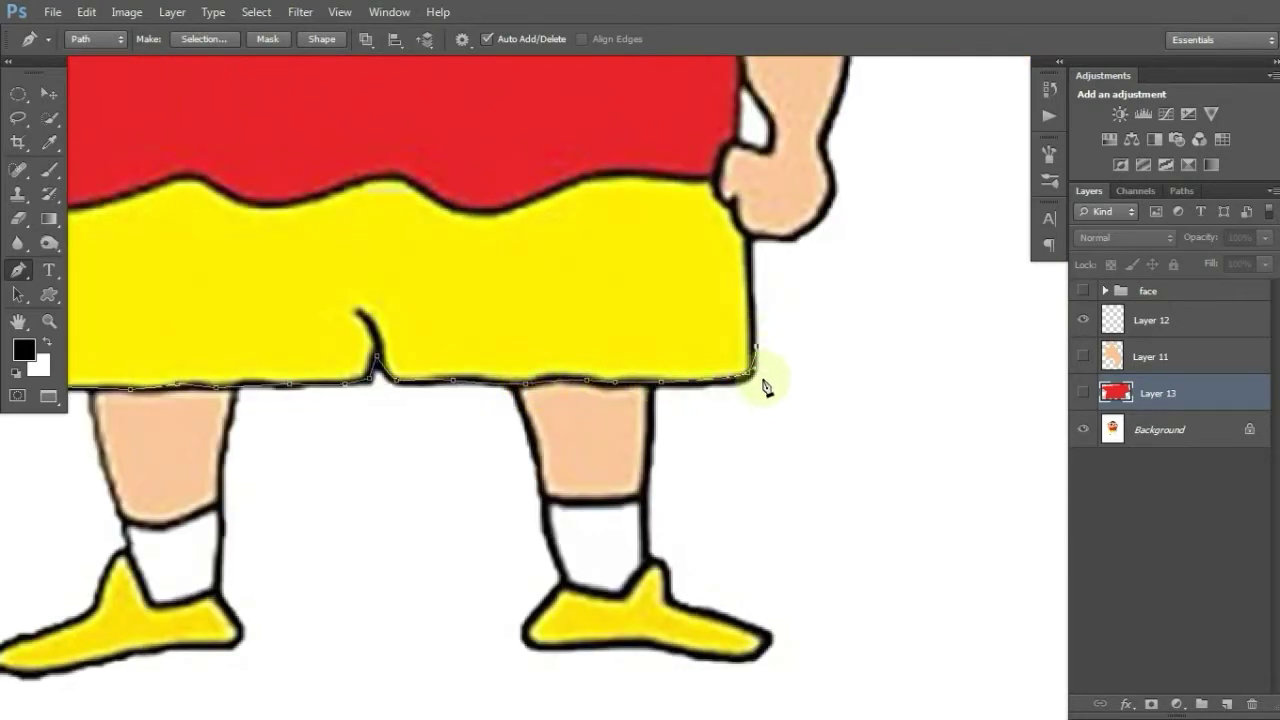
pyautogui.scroll(2, 765, 388)
pyautogui.scroll(-2, 781, 388)
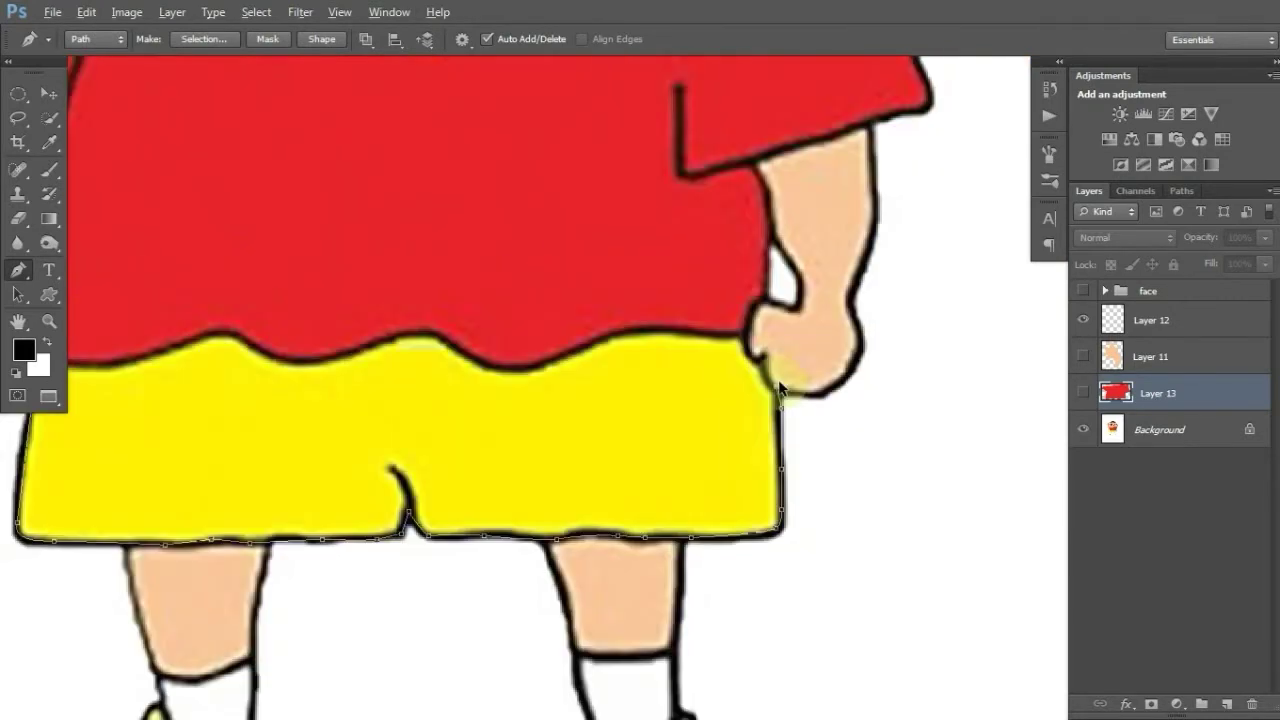
pyautogui.click(669, 316)
pyautogui.click(460, 297)
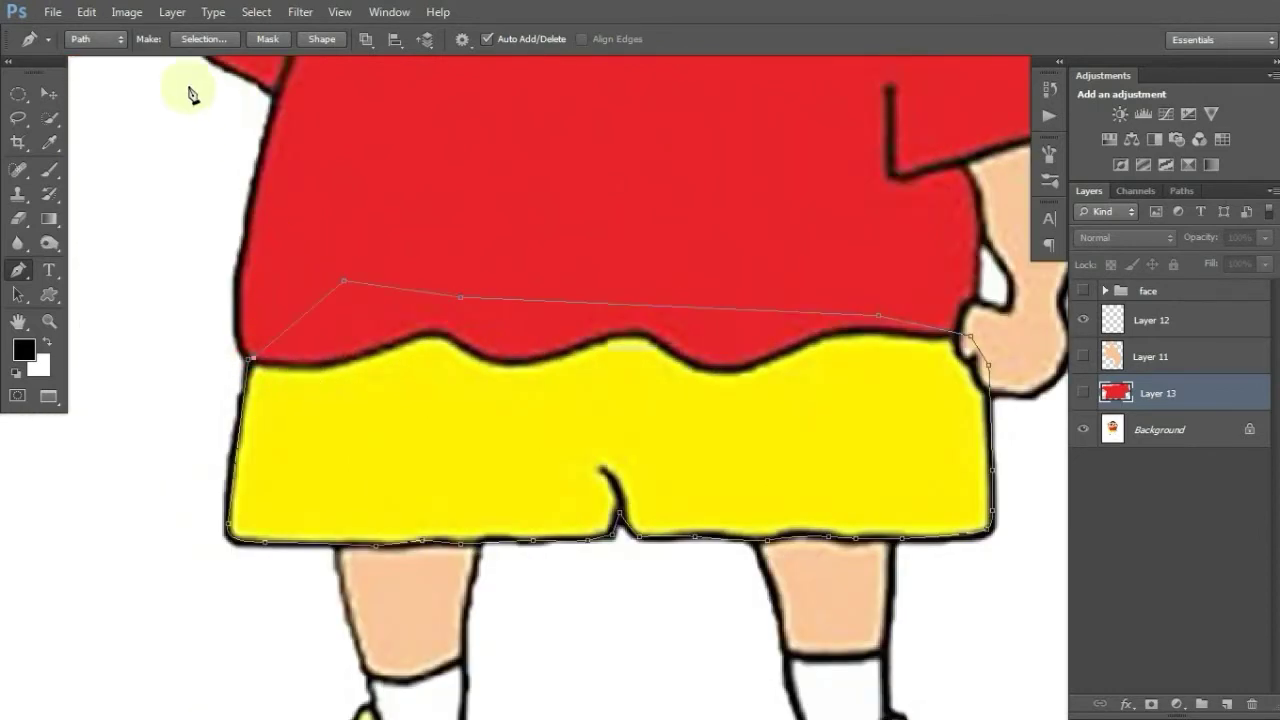
# Load the shorts outline as an active selection
pyautogui.hotkey('ctrl', 'Return')
pyautogui.press('m')
pyautogui.click(460, 350)
pyautogui.rightClick(423, 209)
pyautogui.click(638, 296)
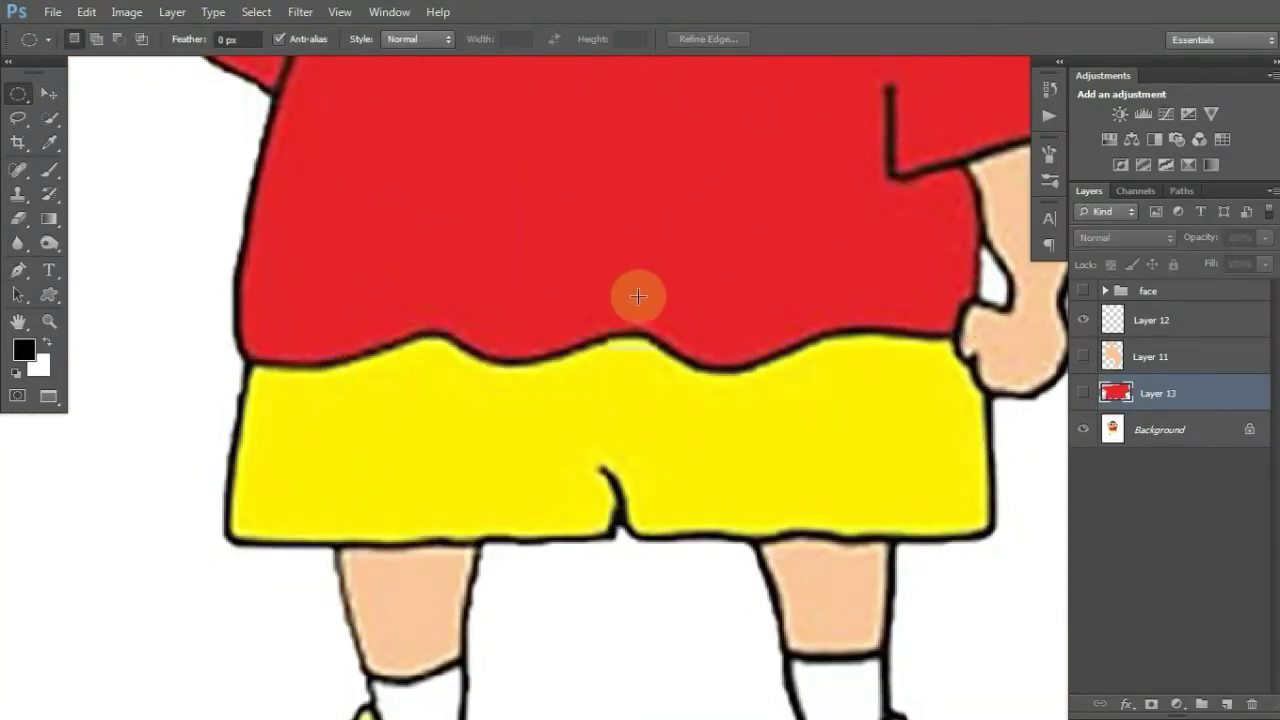
pyautogui.hotkey('ctrl', 'shift', 'd')
# Fill the shorts yellow on new Layer 14 and move it below the shirt layer
pyautogui.hotkey('ctrl', 'shift', 'alt', 'n')
pyautogui.rightClick(532, 197)
pyautogui.click(572, 466)
pyautogui.click(765, 218)
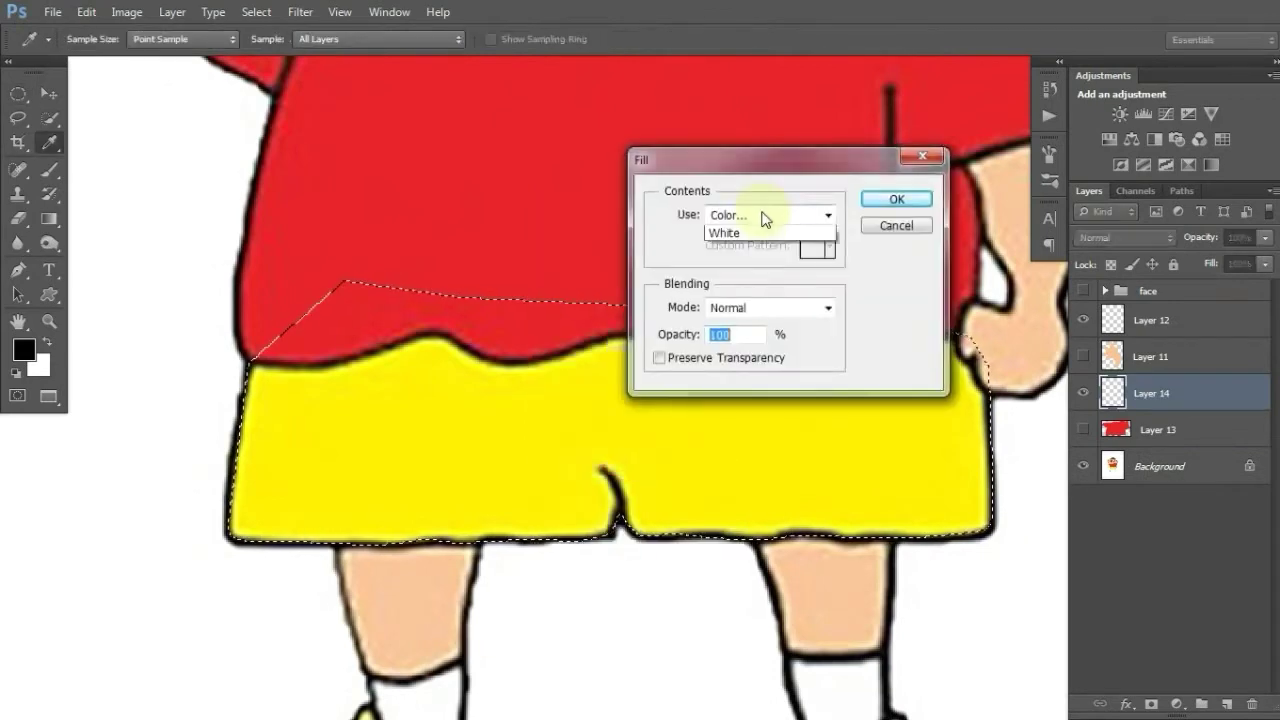
pyautogui.click(543, 423)
pyautogui.hotkey('ctrl', 'd')
pyautogui.moveTo(1150, 393); pyautogui.dragTo(1150, 430)
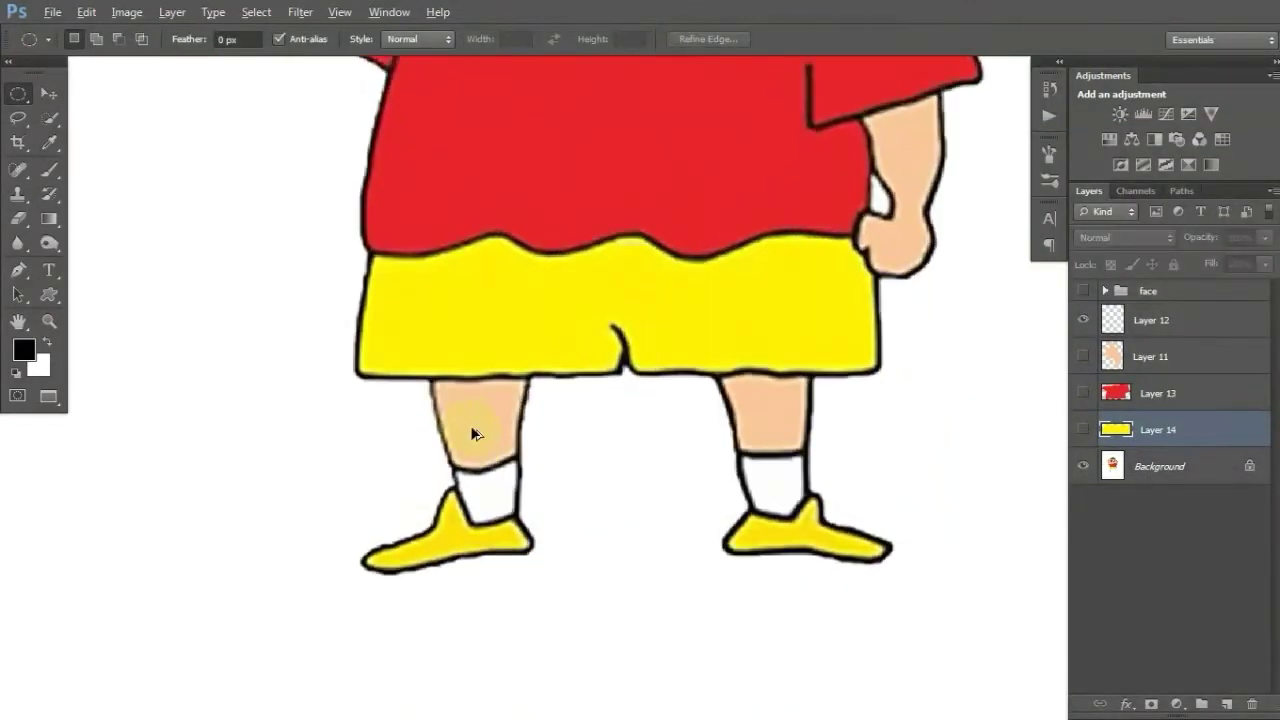
# Fill the traced front leg with sampled skin colour on new Layer 15
pyautogui.scroll(1, 470, 425)
pyautogui.hotkey('ctrl', 'shift', 'alt', 'n')
pyautogui.scroll(1, 503, 320)
pyautogui.press('p')
pyautogui.scroll(1, 437, 286)
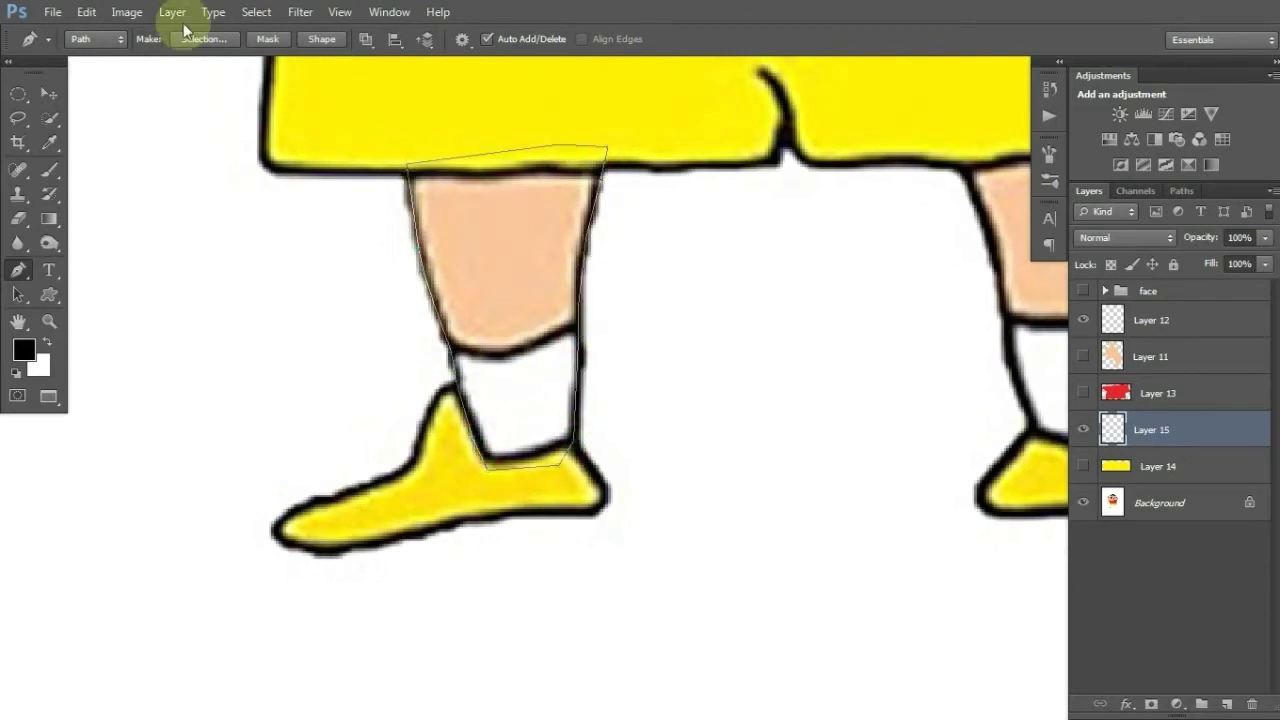
pyautogui.hotkey('ctrl', 'Return')
pyautogui.press('m')
pyautogui.rightClick(668, 213)
pyautogui.click(709, 486)
pyautogui.click(765, 214)
pyautogui.click(749, 260)
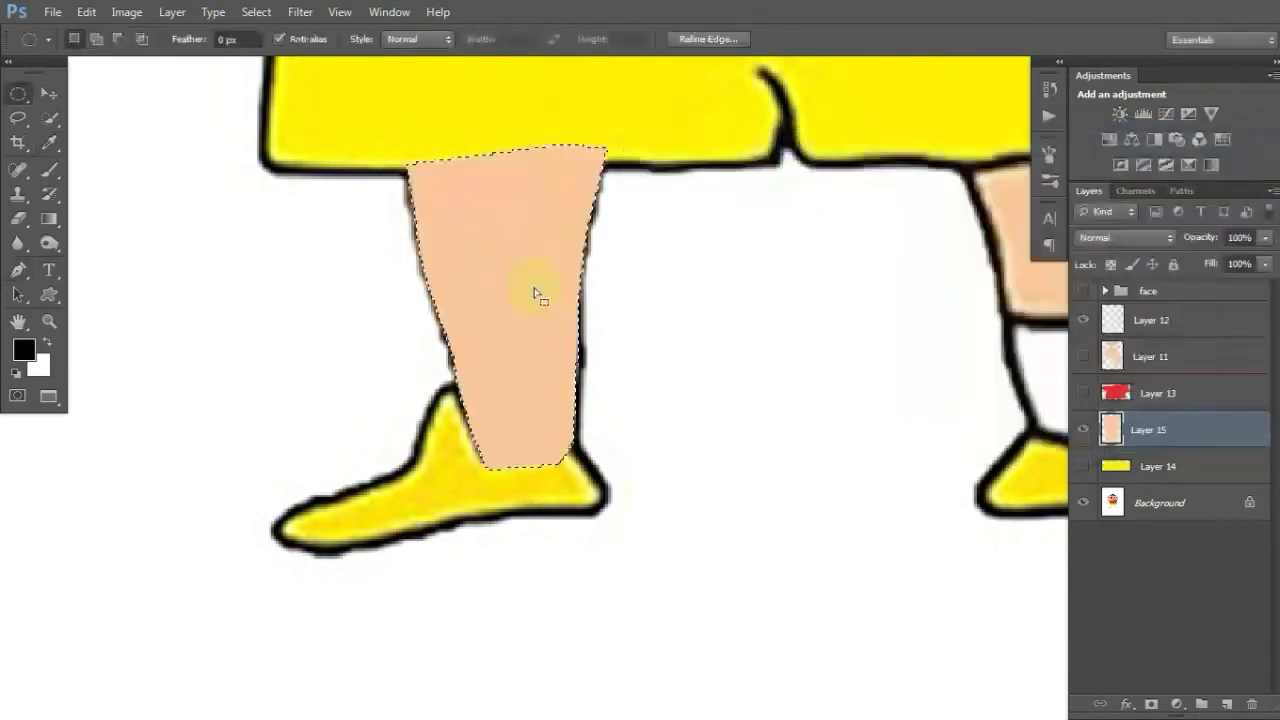
pyautogui.hotkey('ctrl', 'd')
pyautogui.press('v')
# Subtract a traced outline from the leg selection so only the sock stays selected
pyautogui.click(1083, 429)
pyautogui.keyDown('ctrl'); pyautogui.click(1112, 430); pyautogui.keyUp('ctrl')
pyautogui.scroll(1, 523, 380)
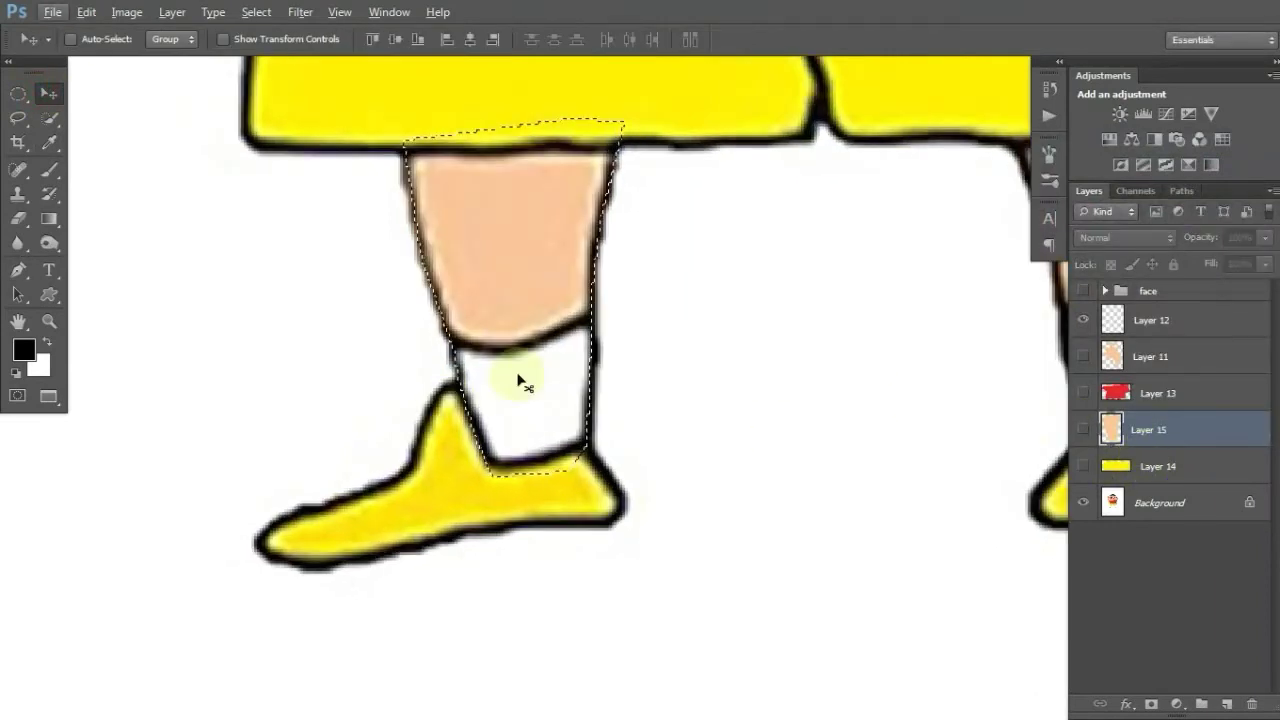
pyautogui.press('p')
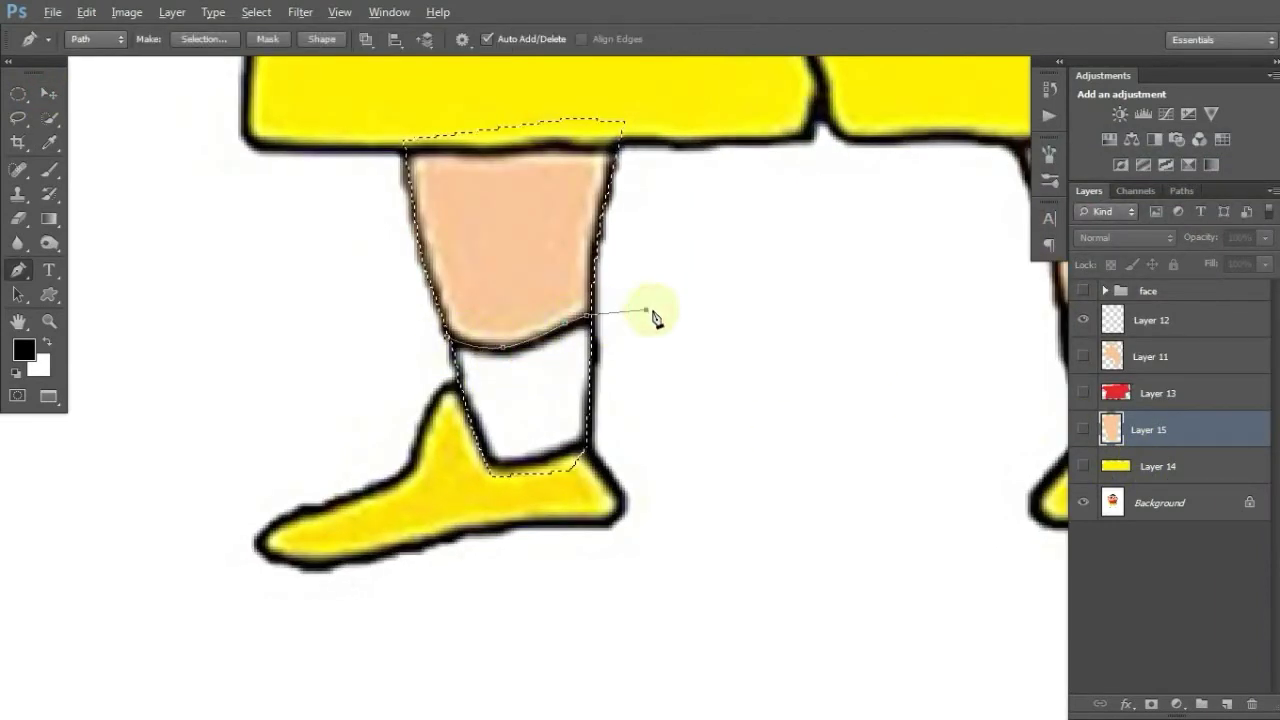
pyautogui.click(700, 177)
pyautogui.click(428, 86)
pyautogui.click(334, 334)
pyautogui.click(204, 39)
pyautogui.click(566, 325)
pyautogui.click(737, 197)
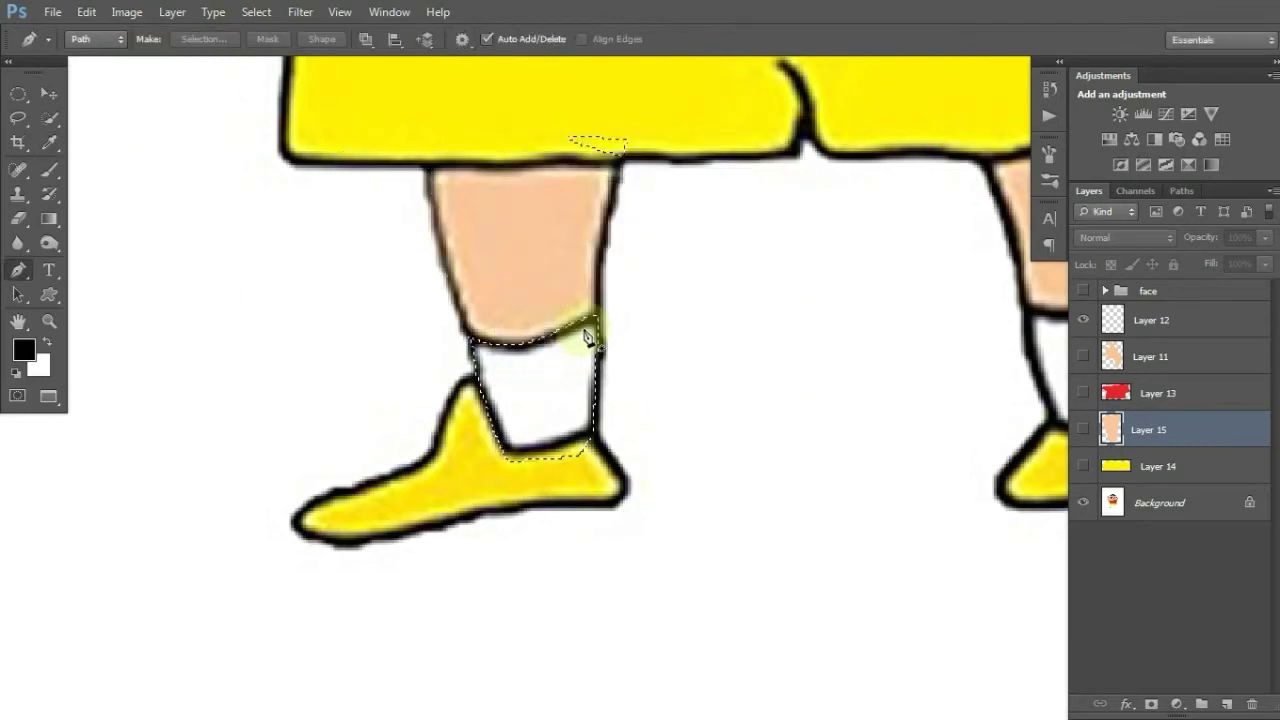
# Paint the sock area white on the leg layer and deselect
pyautogui.press('b')
pyautogui.press('x')
pyautogui.click(1083, 429)
pyautogui.moveTo(523, 380); pyautogui.dragTo(558, 343)
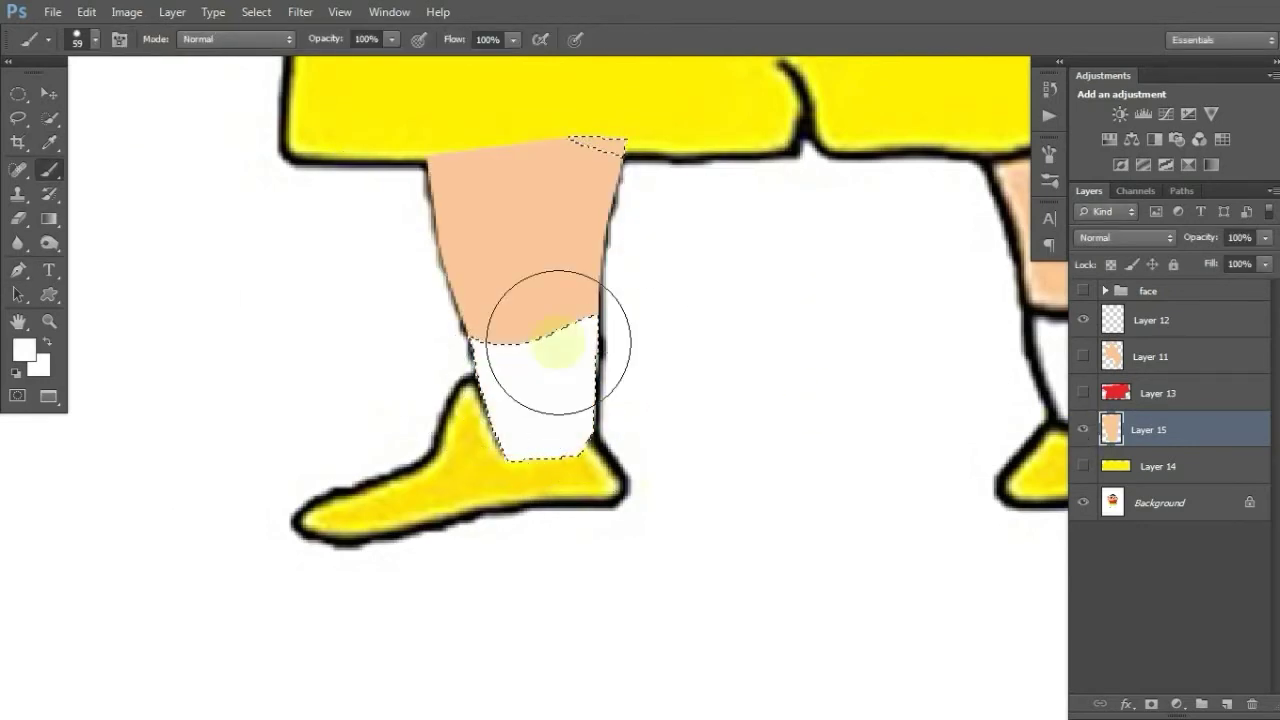
pyautogui.hotkey('ctrl', 'd')
pyautogui.scroll(1, 523, 380)
# Hide the leg fill and add blank Layer 16 above it with black foreground
pyautogui.click(1083, 429)
pyautogui.scroll(1, 540, 385)
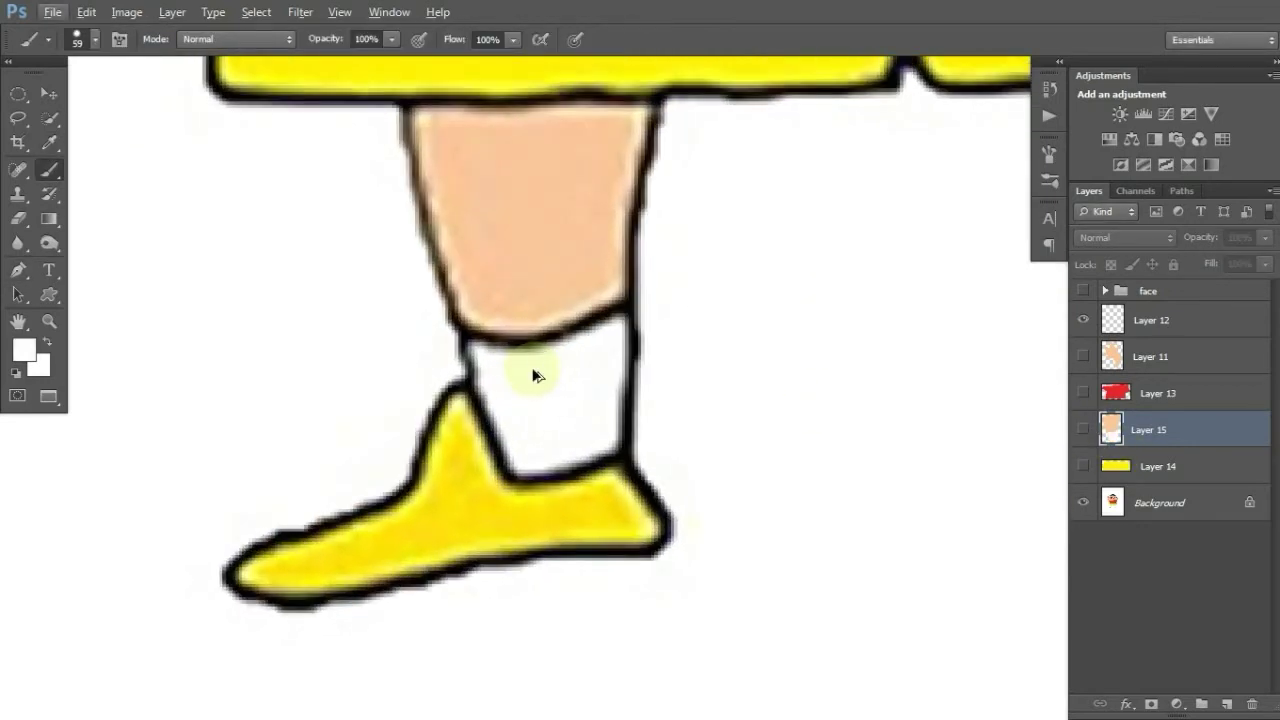
pyautogui.hotkey('ctrl', 'shift', 'alt', 'n')
pyautogui.scroll(1, 486, 334)
pyautogui.press('d')
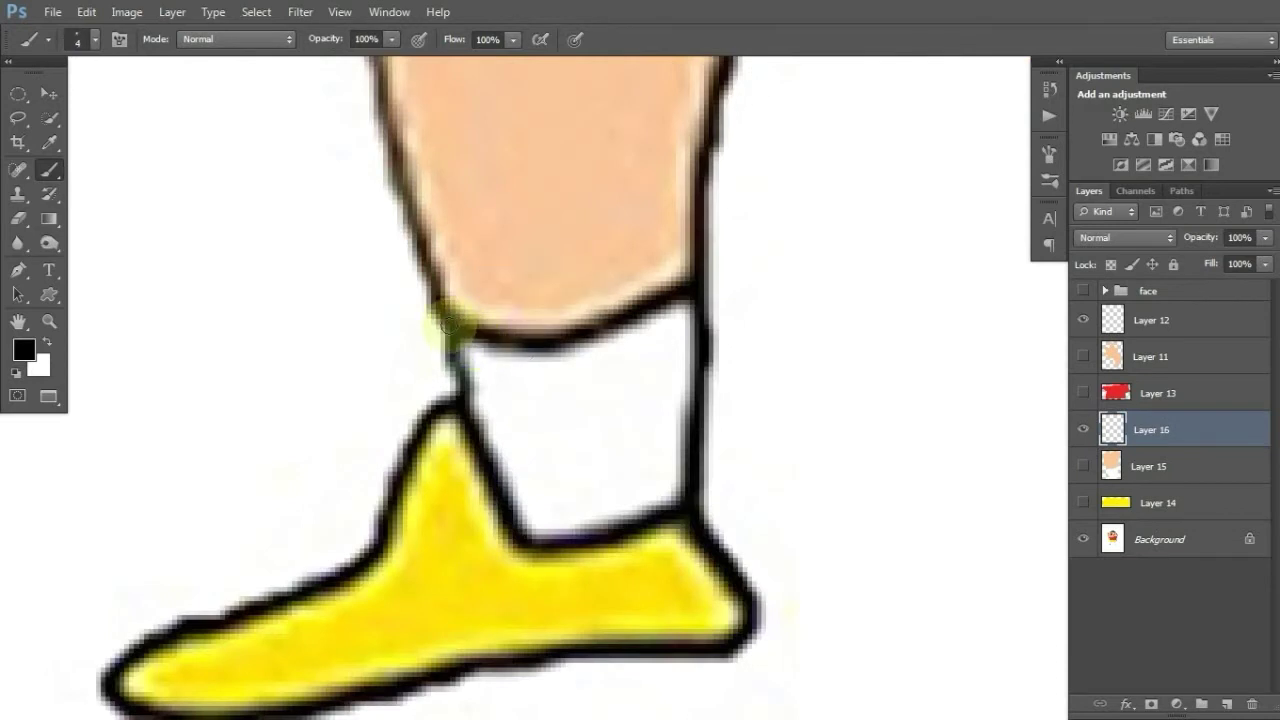
# Clip Layer 16 to the leg fill and add new Layer 17 for the shoe
pyautogui.keyDown('alt'); pyautogui.click(1087, 436); pyautogui.keyUp('alt')
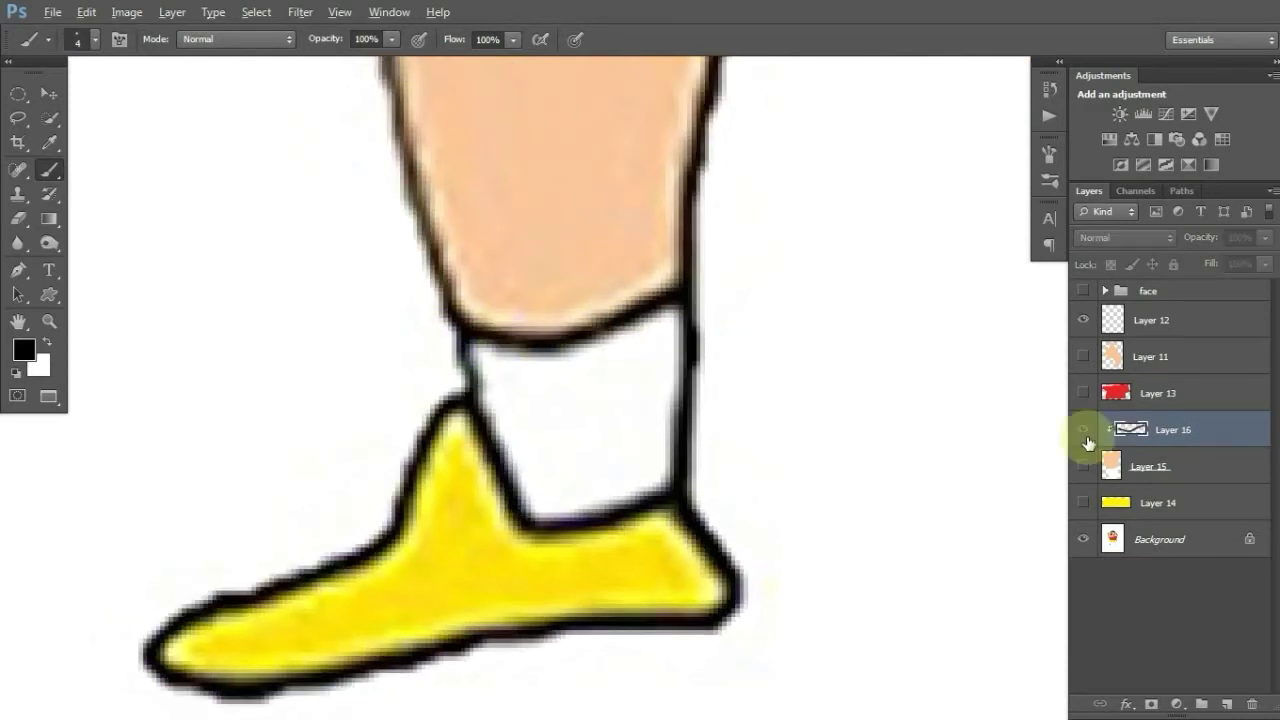
pyautogui.scroll(-1, 404, 371)
pyautogui.hotkey('ctrl', 'shift', 'alt', 'n')
pyautogui.press('p')
pyautogui.scroll(1, 450, 405)
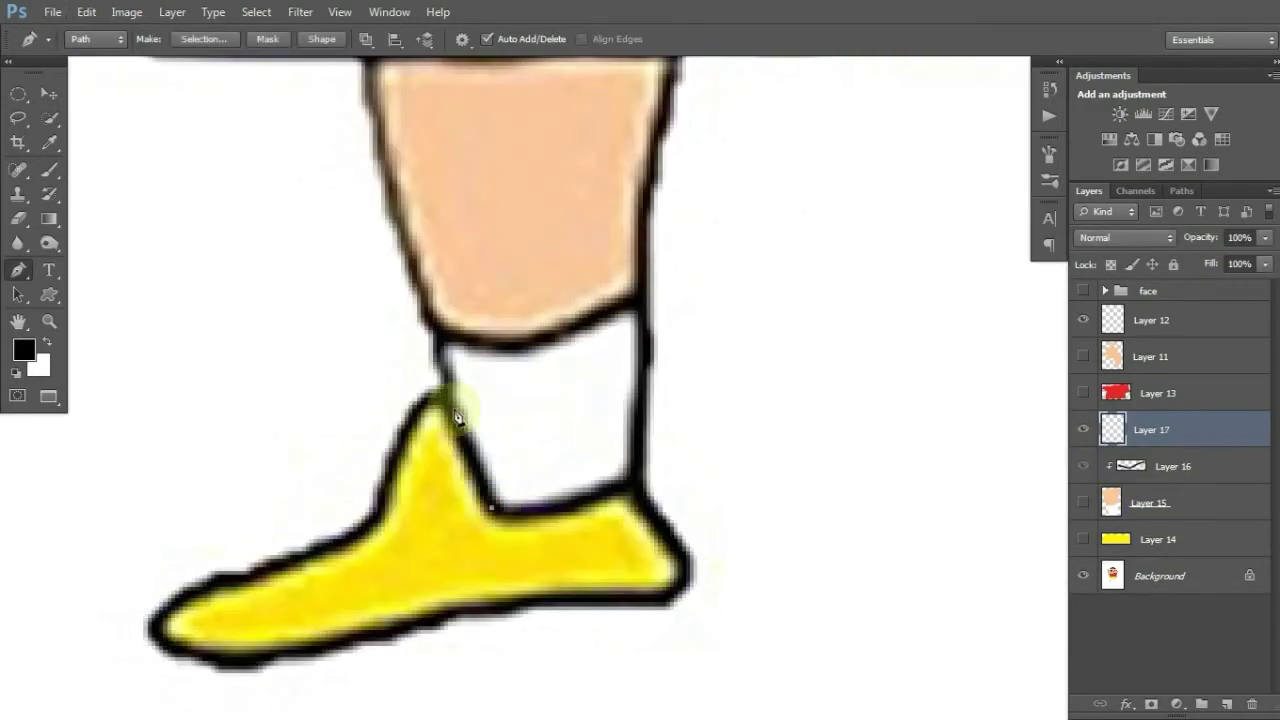
# Pen-trace the shoe from the ankle over its pointed top, along the sole to the toe
pyautogui.click(447, 402)
pyautogui.moveTo(457, 414); pyautogui.dragTo(525, 292)
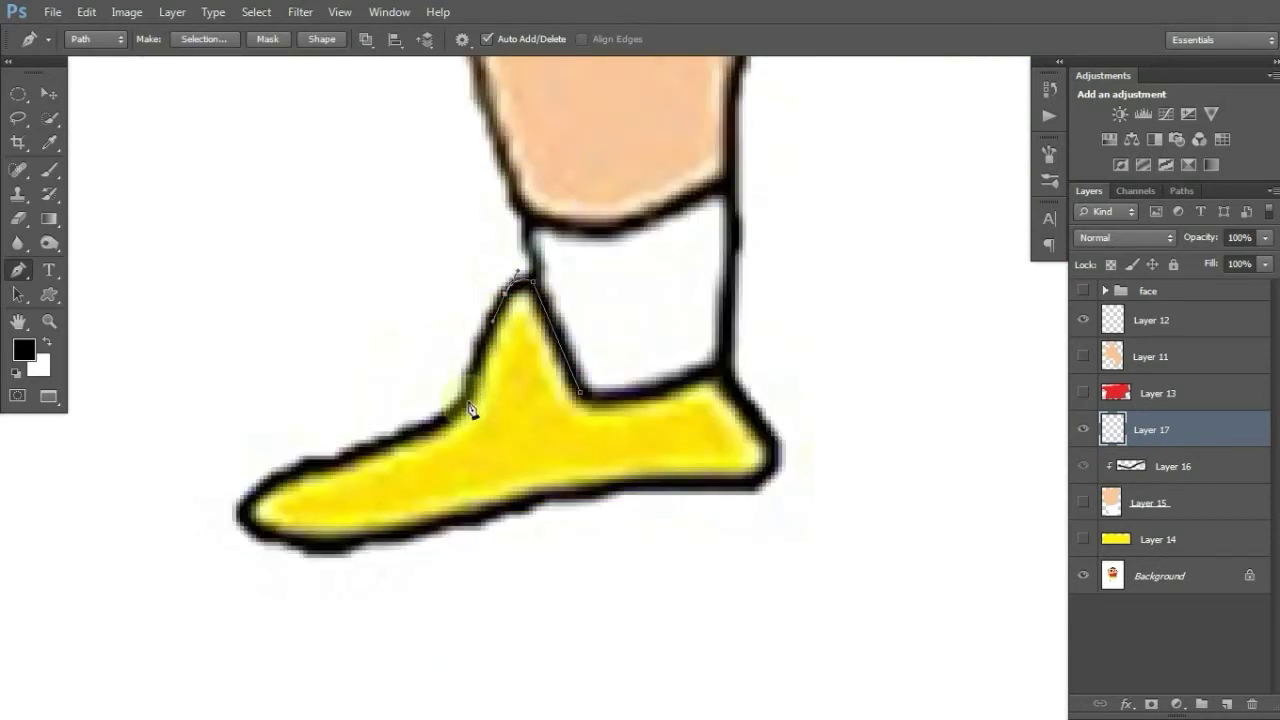
pyautogui.moveTo(311, 465); pyautogui.dragTo(563, 320)
pyautogui.click(563, 320)
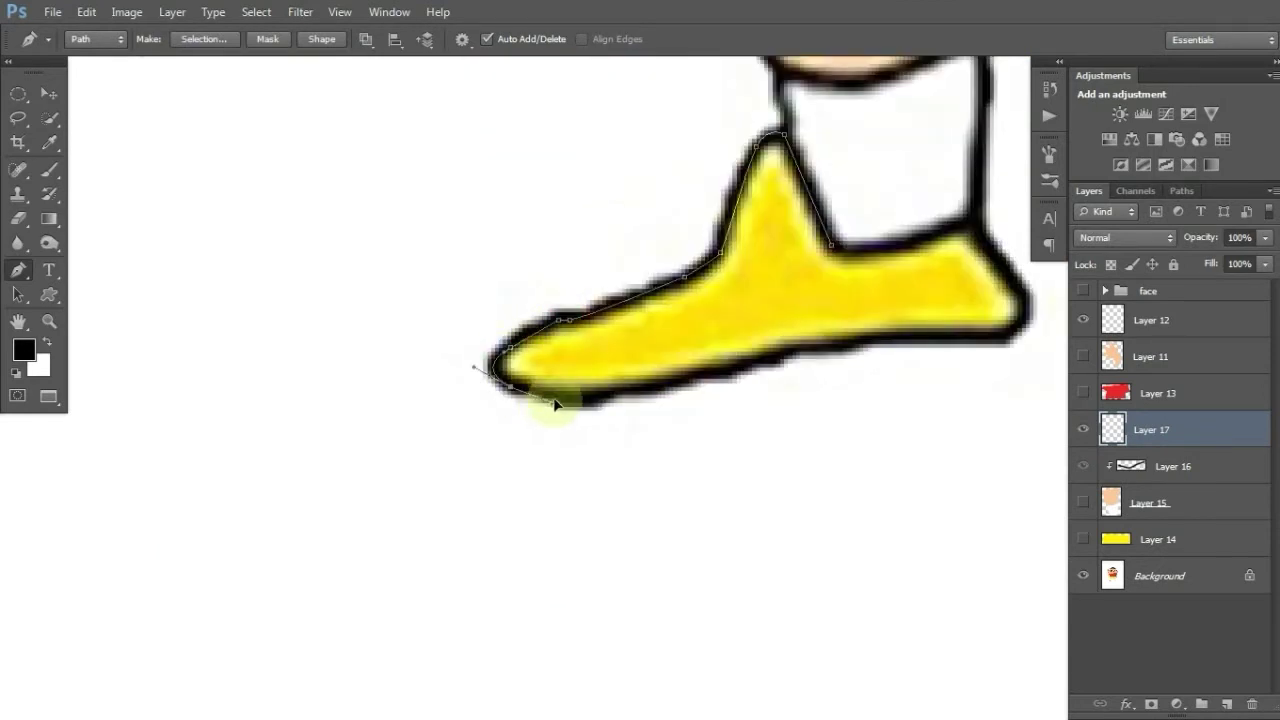
pyautogui.moveTo(497, 406); pyautogui.dragTo(264, 406)
pyautogui.moveTo(600, 380); pyautogui.dragTo(428, 435)
pyautogui.moveTo(547, 390); pyautogui.dragTo(615, 378)
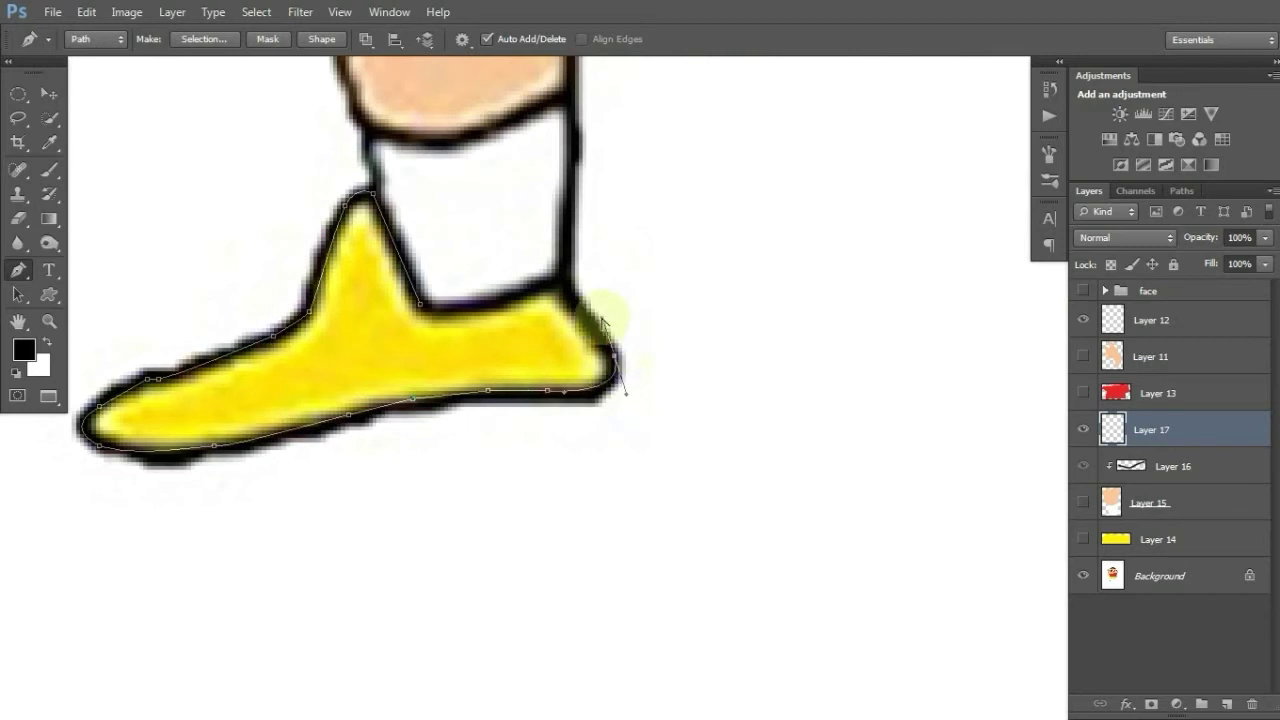
# Load the shoe path as a selection and fill it with the sampled yellow
pyautogui.press('Return')
pyautogui.hotkey('shift', 'F5')
pyautogui.click(414, 343)
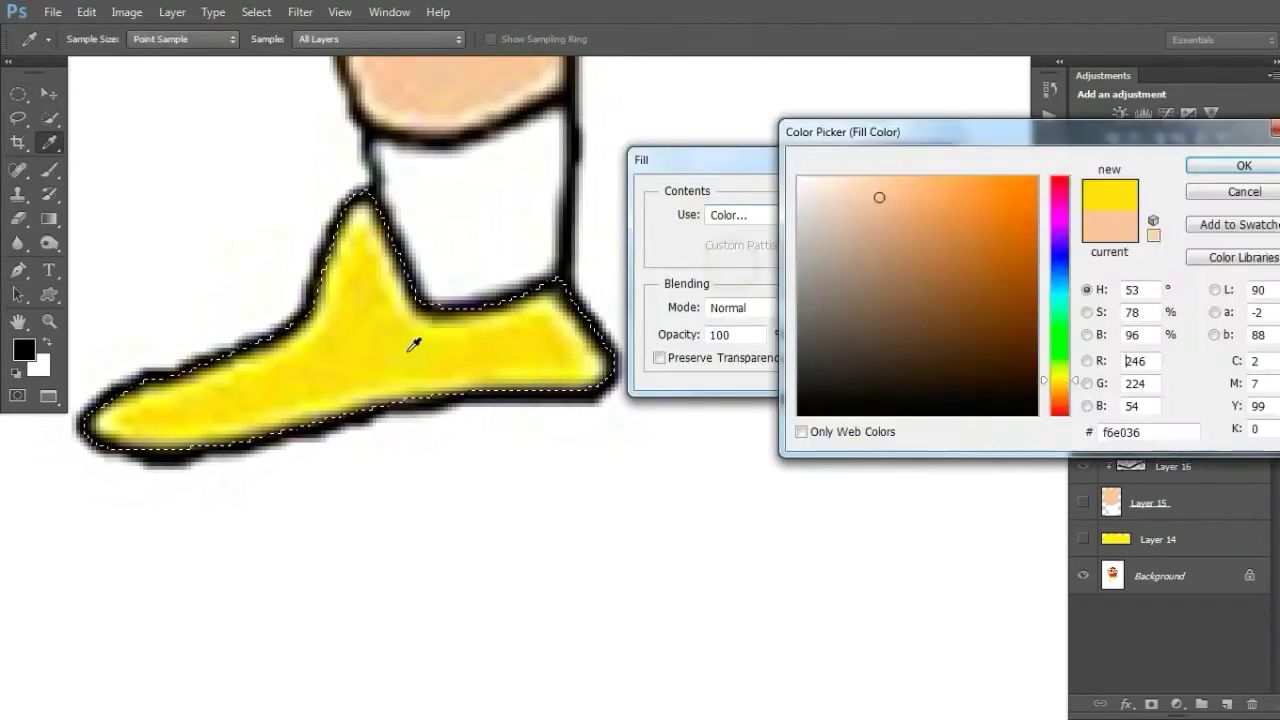
pyautogui.press('Return')
pyautogui.press('Return')
pyautogui.click(47, 93)
pyautogui.scroll(-3, 775, 413)
# Group Layers 15–17 as Group 1 and duplicate the group
pyautogui.scroll(-1, 586, 400)
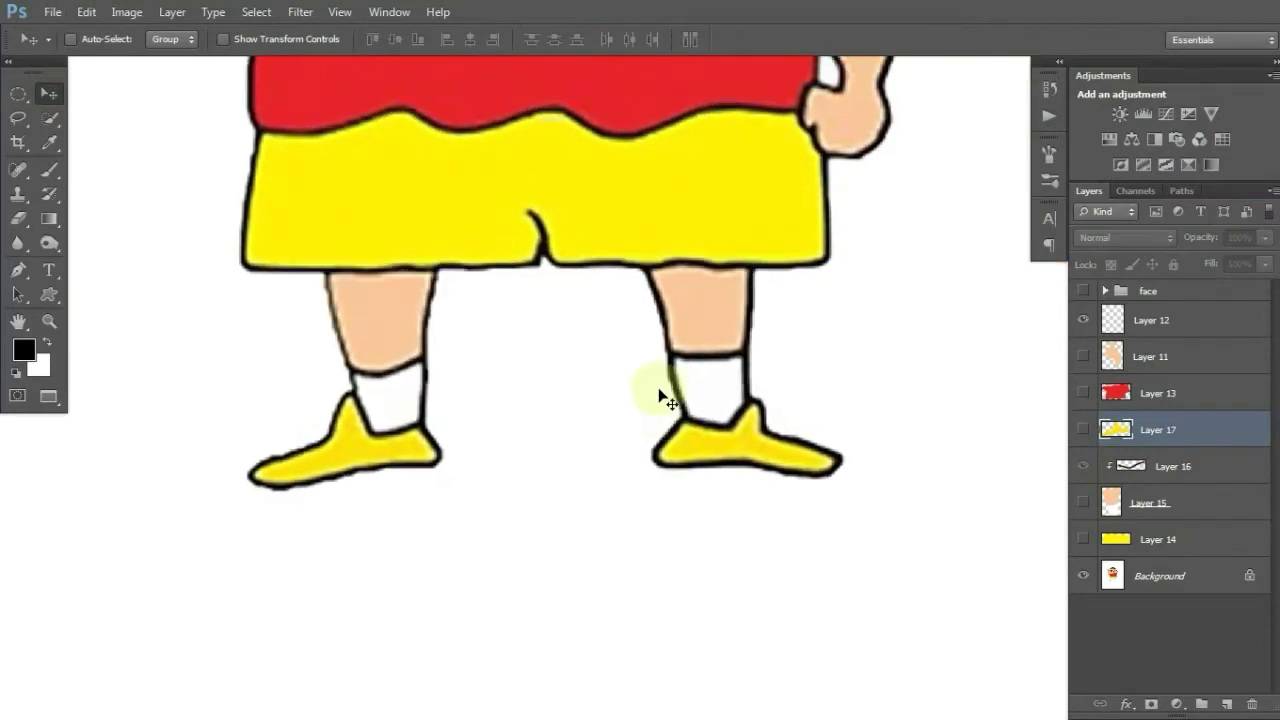
pyautogui.scroll(1, 657, 394)
pyautogui.scroll(1, 626, 412)
pyautogui.keyDown('shift'); pyautogui.click(1104, 495); pyautogui.keyUp('shift')
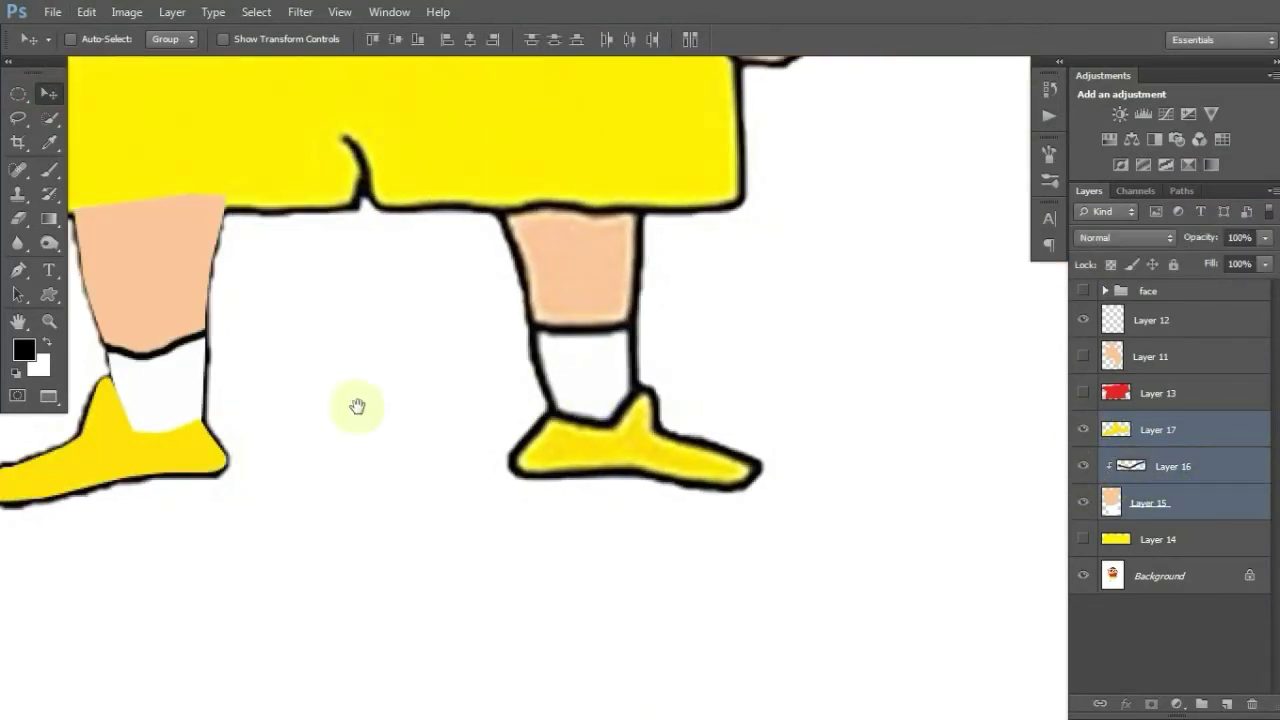
pyautogui.hotkey('ctrl', 'g')
pyautogui.hotkey('ctrl', 'j')
# Flip the copied leg horizontally, then move and rotate it onto the other leg
pyautogui.hotkey('ctrl', 't')
pyautogui.rightClick(514, 200)
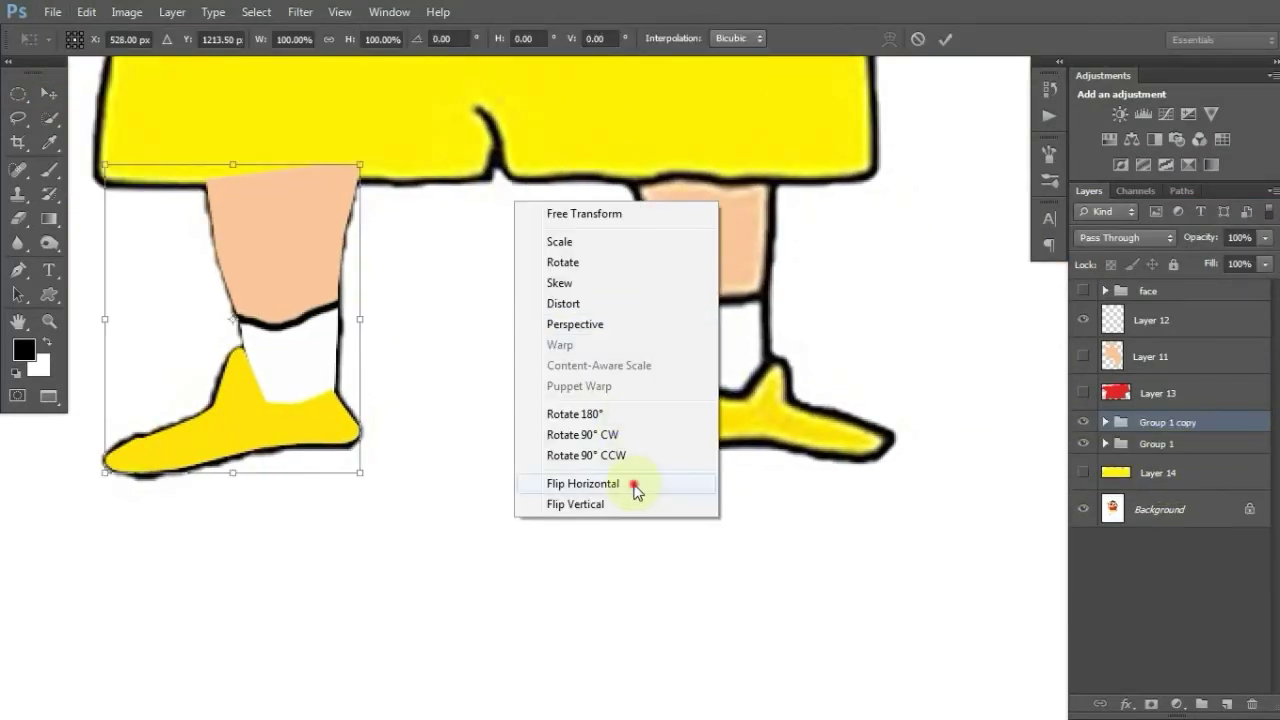
pyautogui.click(634, 486)
pyautogui.moveTo(831, 369); pyautogui.dragTo(815, 367)
pyautogui.hotkey('ctrl', 't')
pyautogui.moveTo(949, 271); pyautogui.dragTo(980, 414)
pyautogui.press('Return')
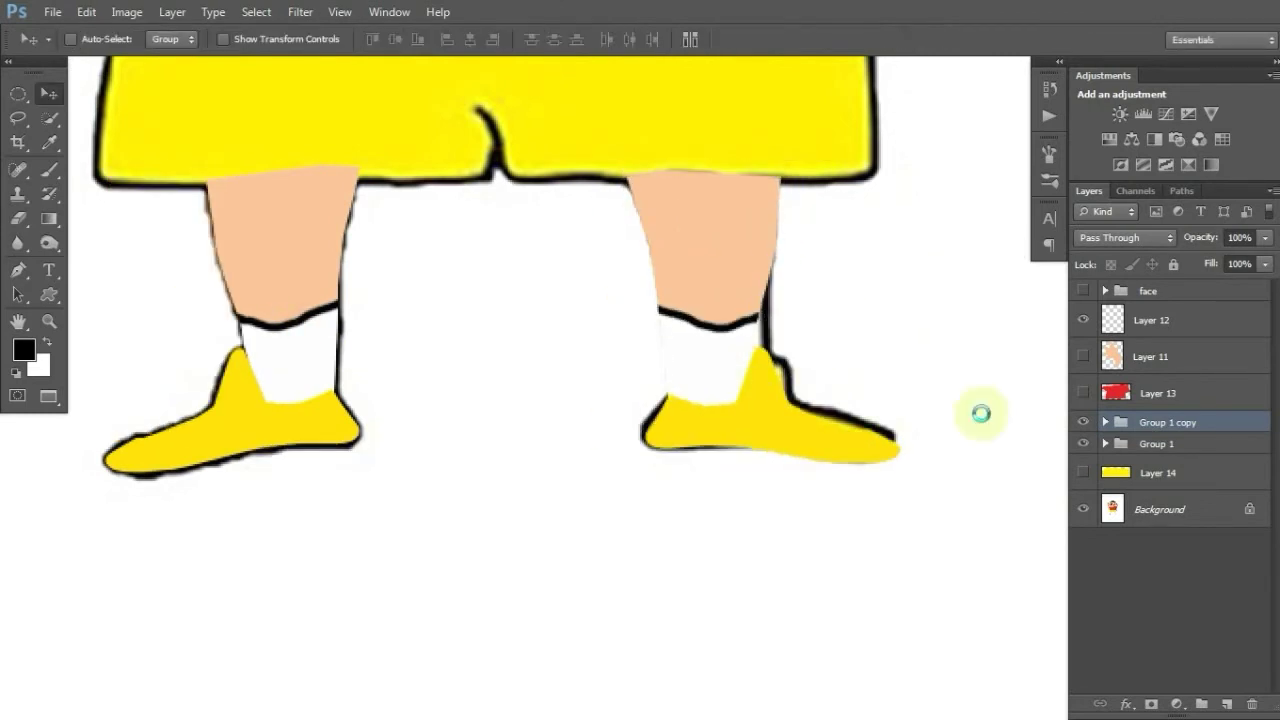
pyautogui.click(1104, 422)
# Show the copied leg group, hide its leg fill, and lower the copied shoe layer's opacity
pyautogui.scroll(3, 925, 421)
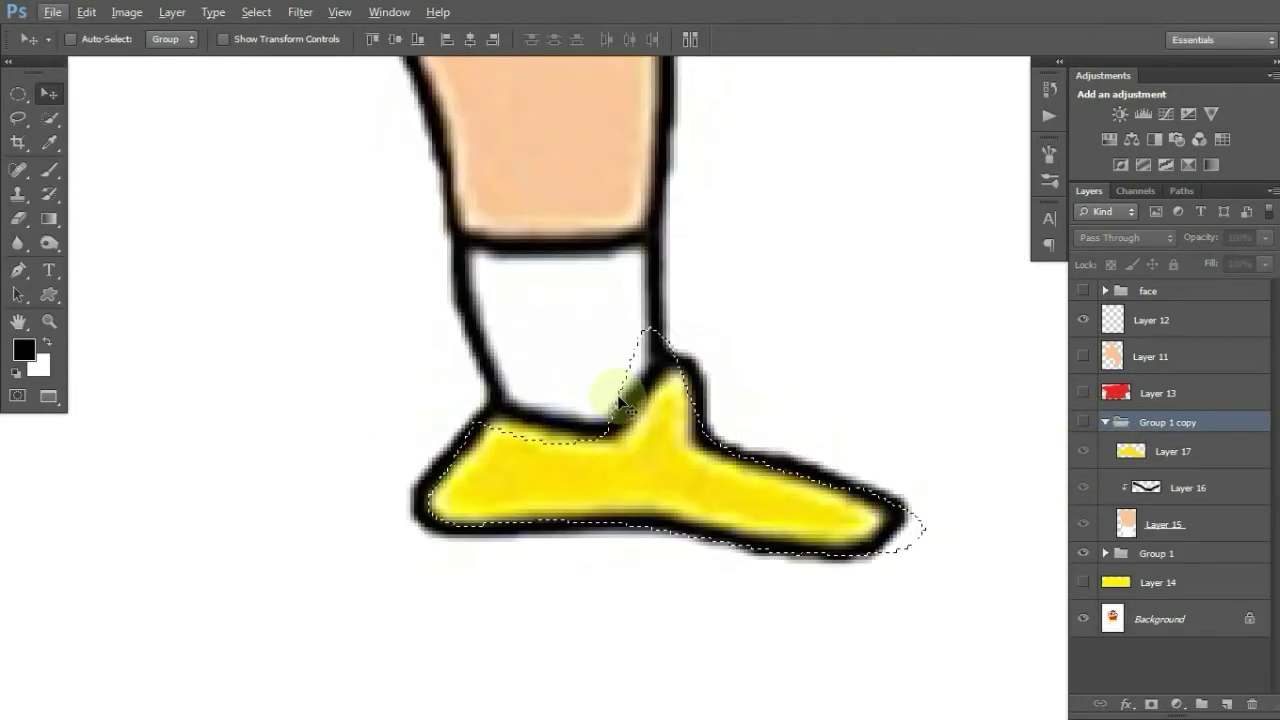
pyautogui.click(1083, 422)
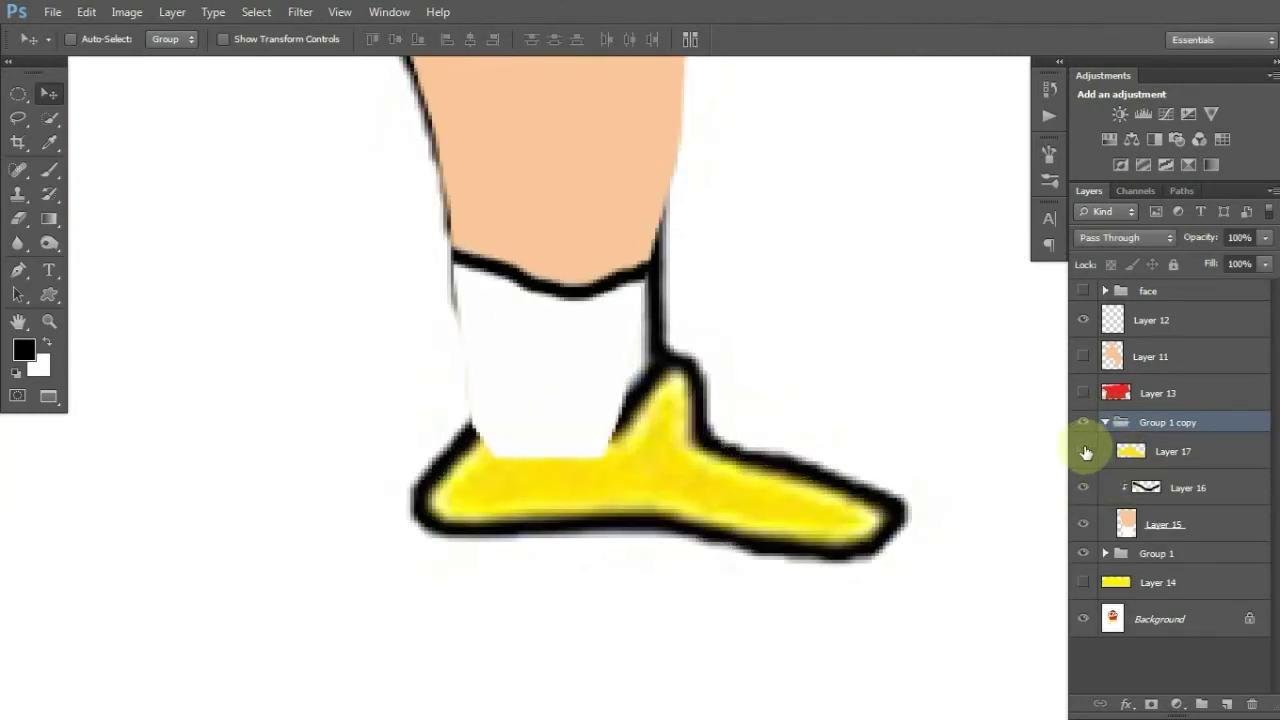
pyautogui.click(1083, 524)
pyautogui.click(1173, 451)
pyautogui.moveTo(1200, 240); pyautogui.dragTo(1178, 240)
# Trace the heel outline, paint it shoe yellow, and restore the shoe layer to 100% opacity
pyautogui.press('p')
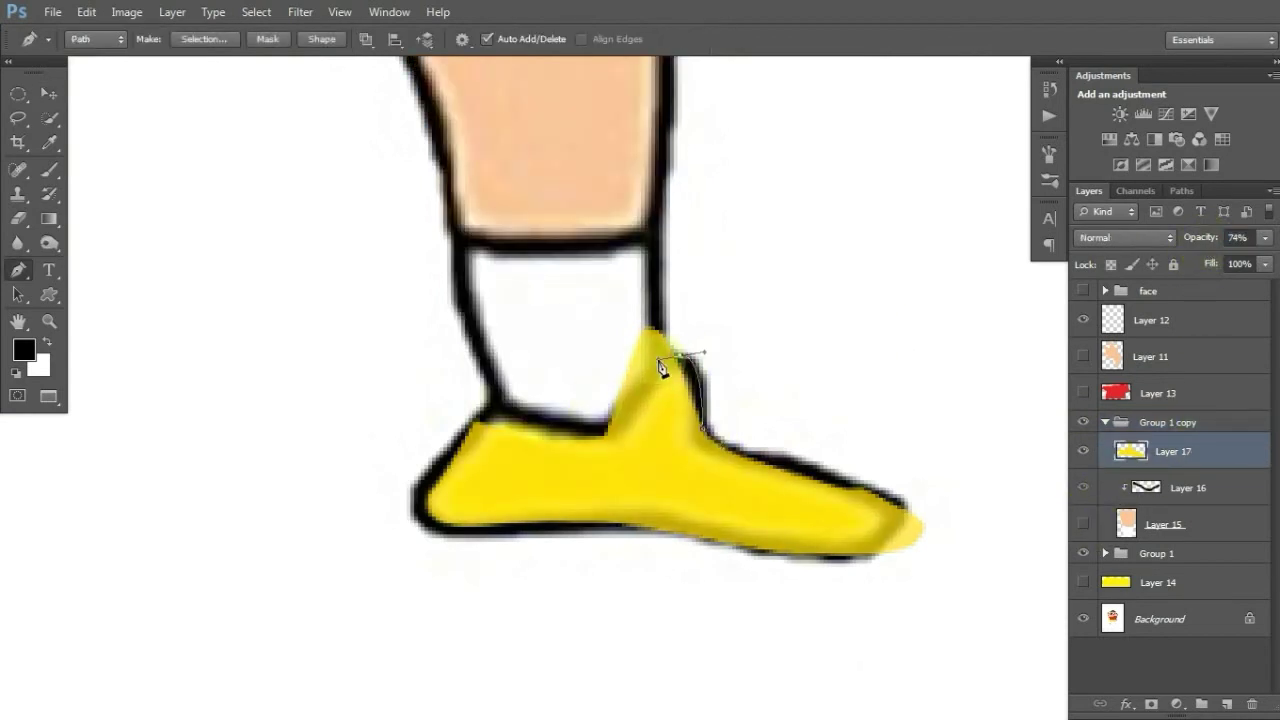
pyautogui.hotkey('ctrl', 'Return')
pyautogui.press('b')
pyautogui.keyDown('alt'); pyautogui.click(660, 420); pyautogui.keyUp('alt')
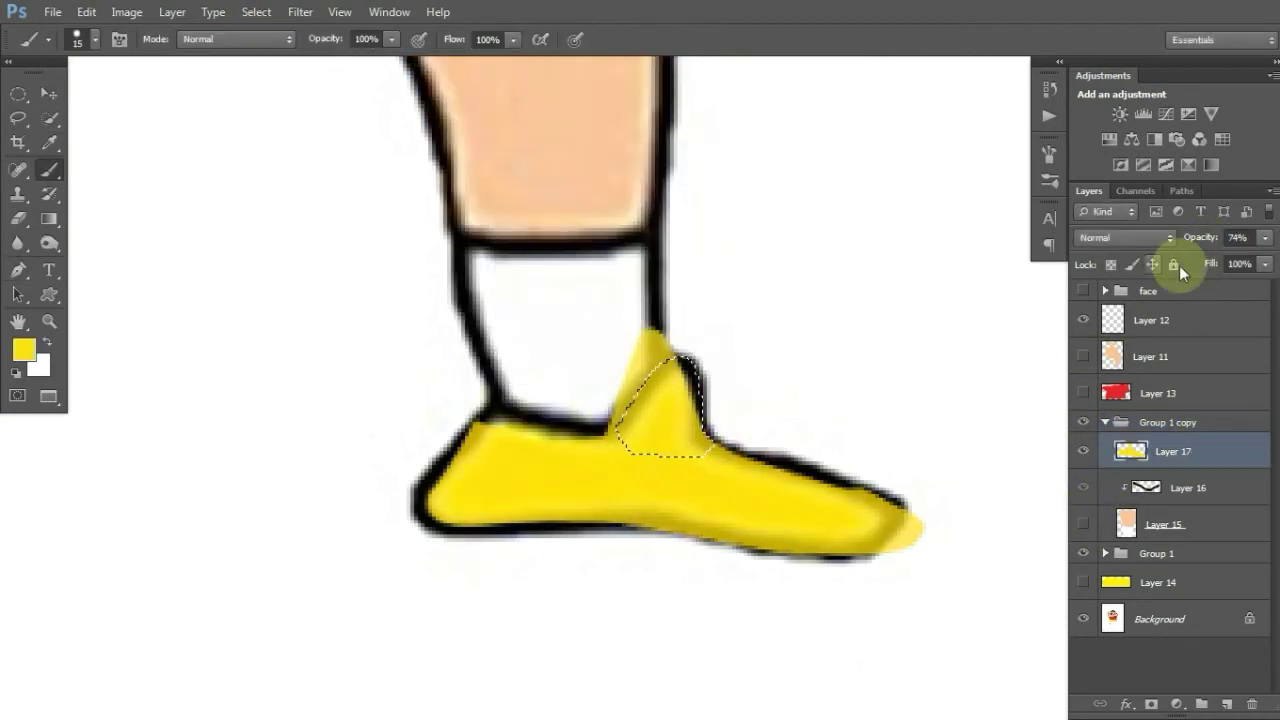
pyautogui.write('100')
pyautogui.press('Return')
pyautogui.write('100')
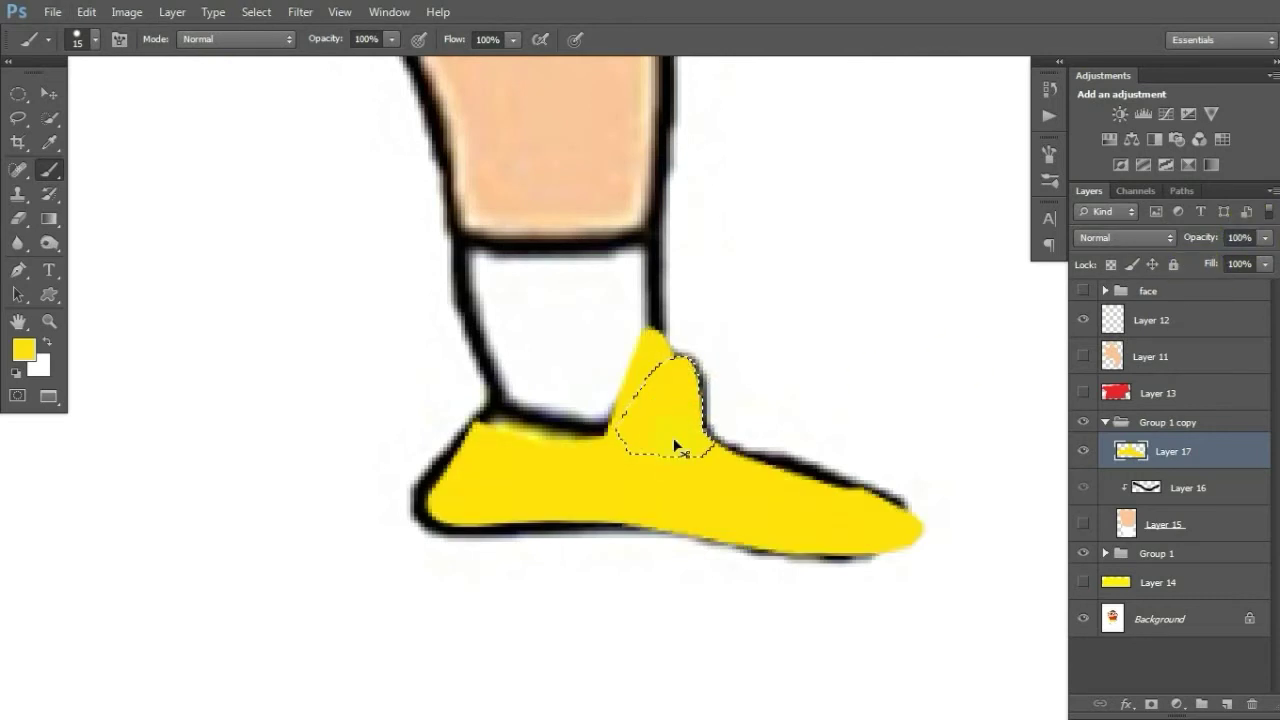
pyautogui.write('l')
# Erase the excess yellow and turn the sock-side path into a selection
pyautogui.rightClick(671, 80)
pyautogui.press('Escape')
pyautogui.press('e')
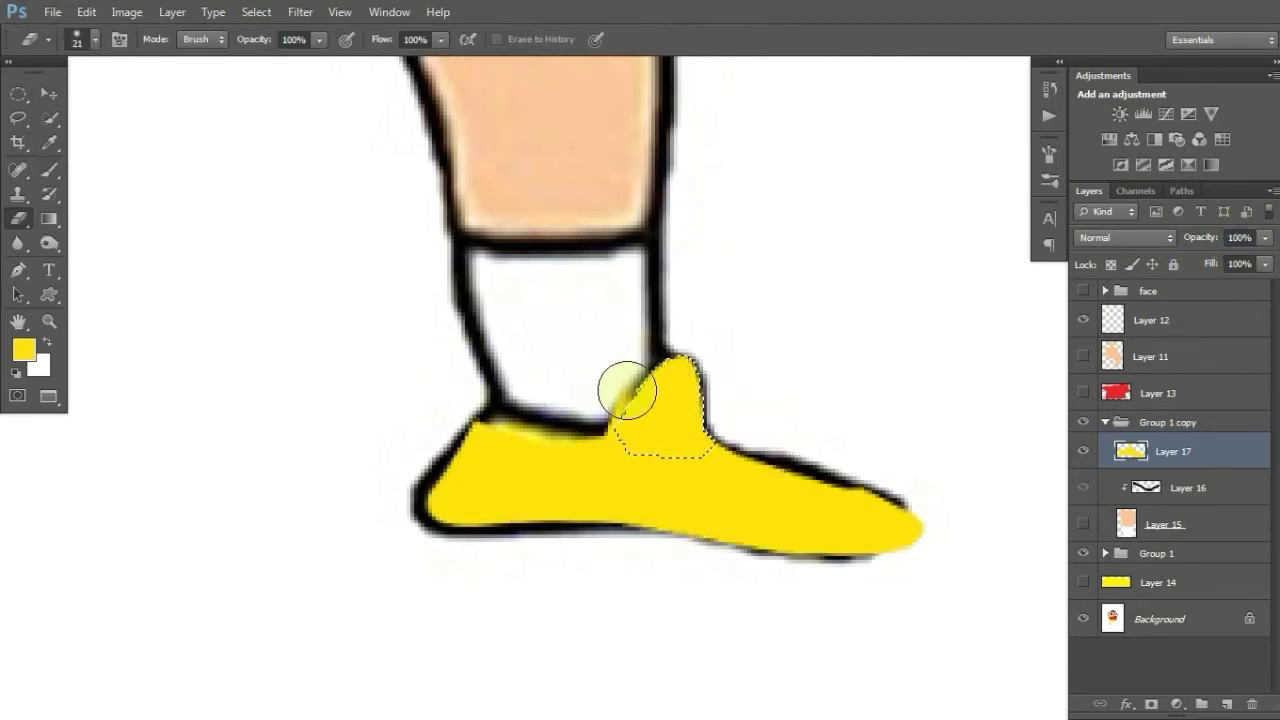
pyautogui.press('p')
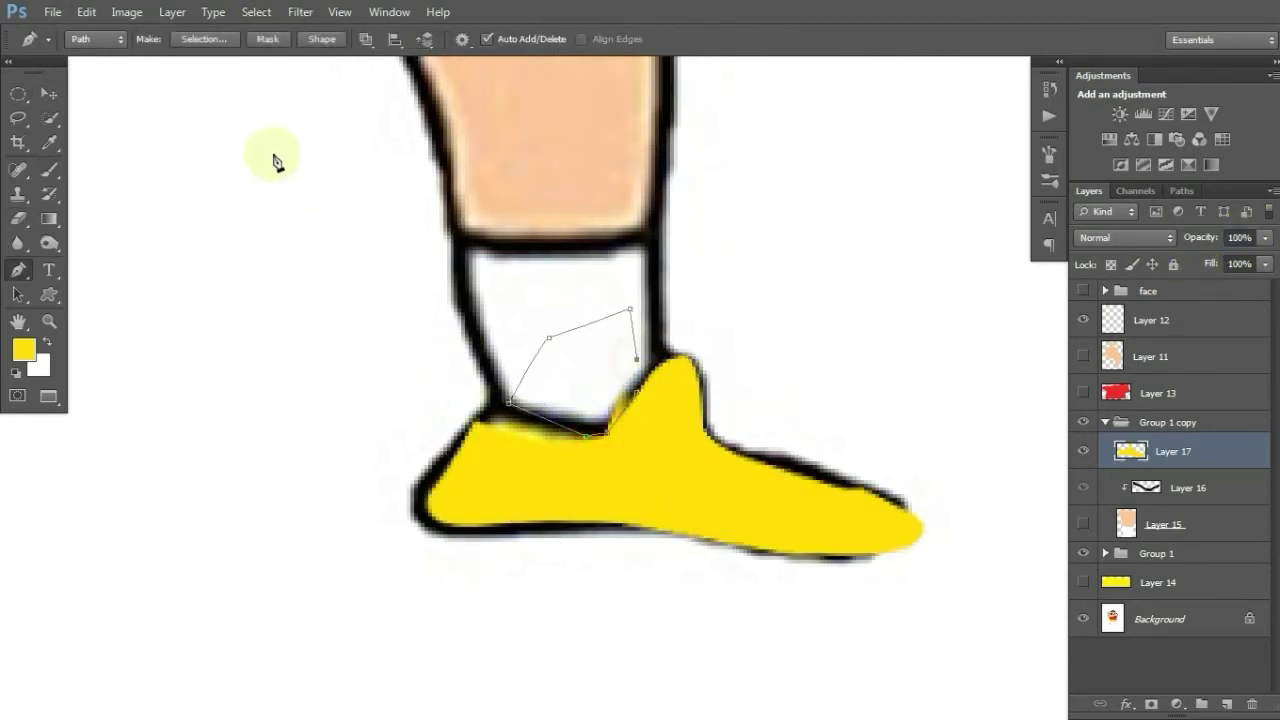
pyautogui.click(204, 39)
pyautogui.press('Return')
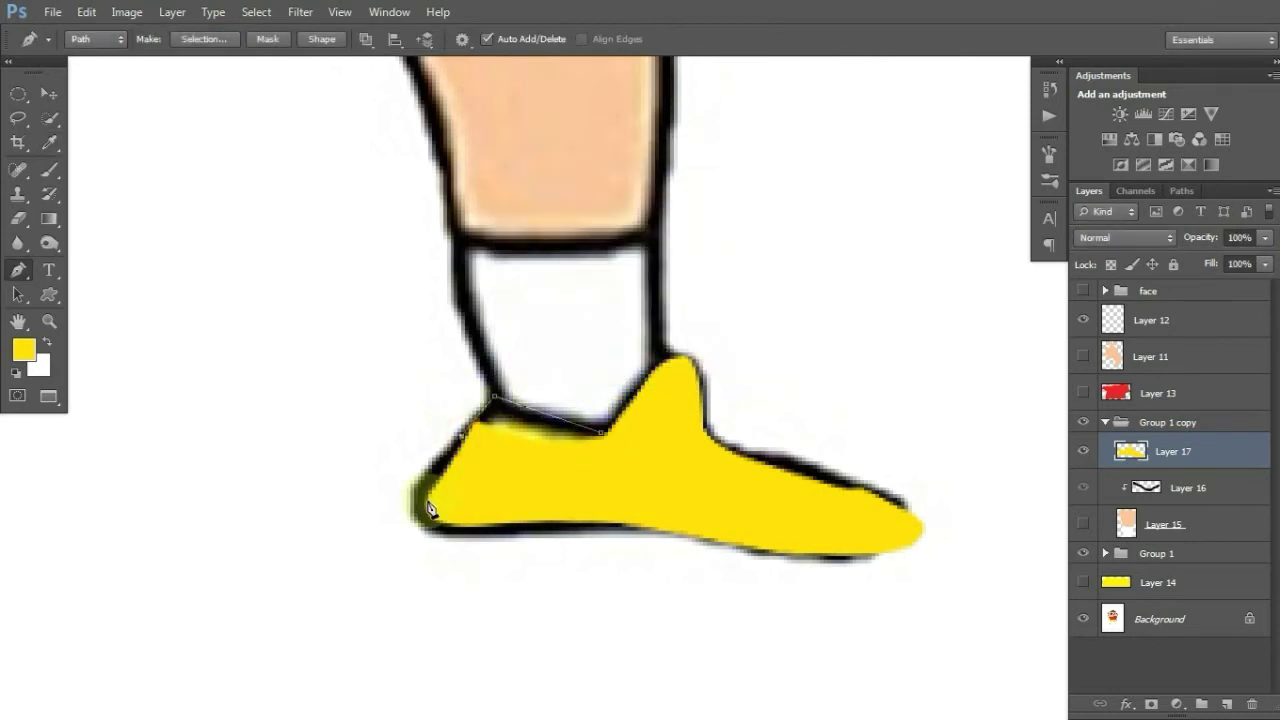
# Convert the heel path into a selection and paint the heel yellow
pyautogui.click(204, 39)
pyautogui.press('Return')
pyautogui.press('b')
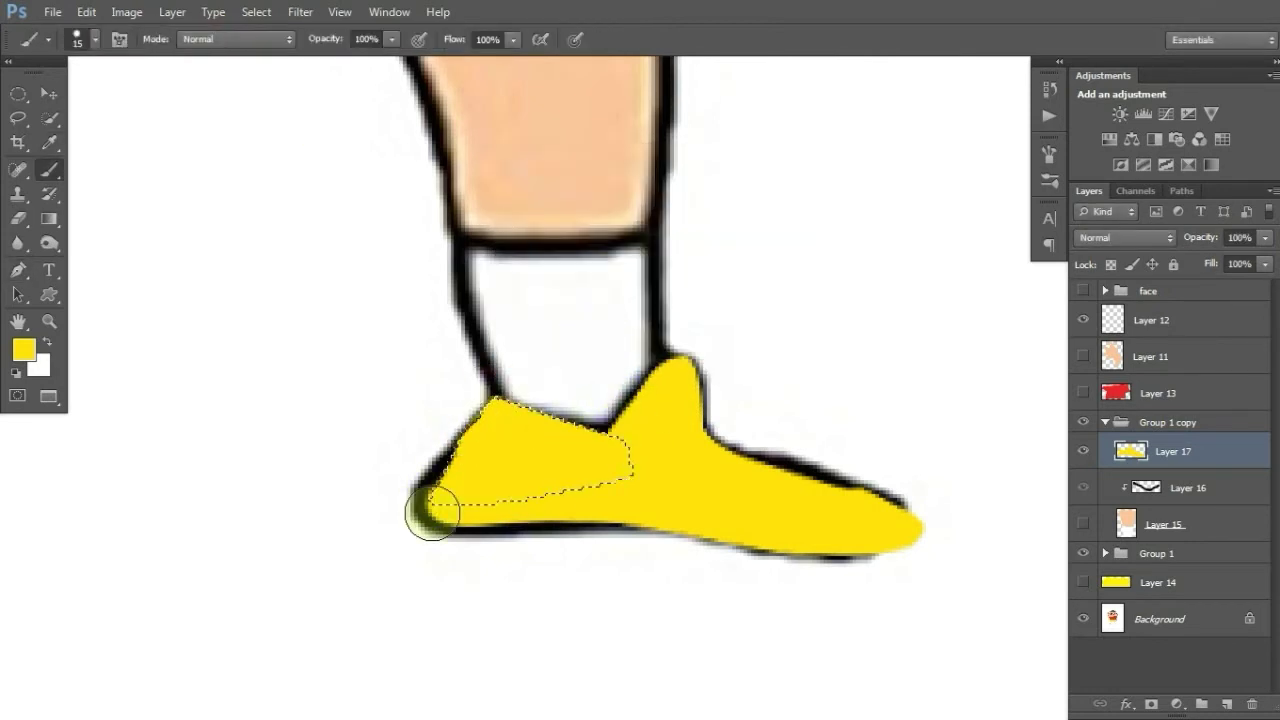
pyautogui.click(1150, 422)
# Move the shorts layer above both leg groups
pyautogui.click(49, 93)
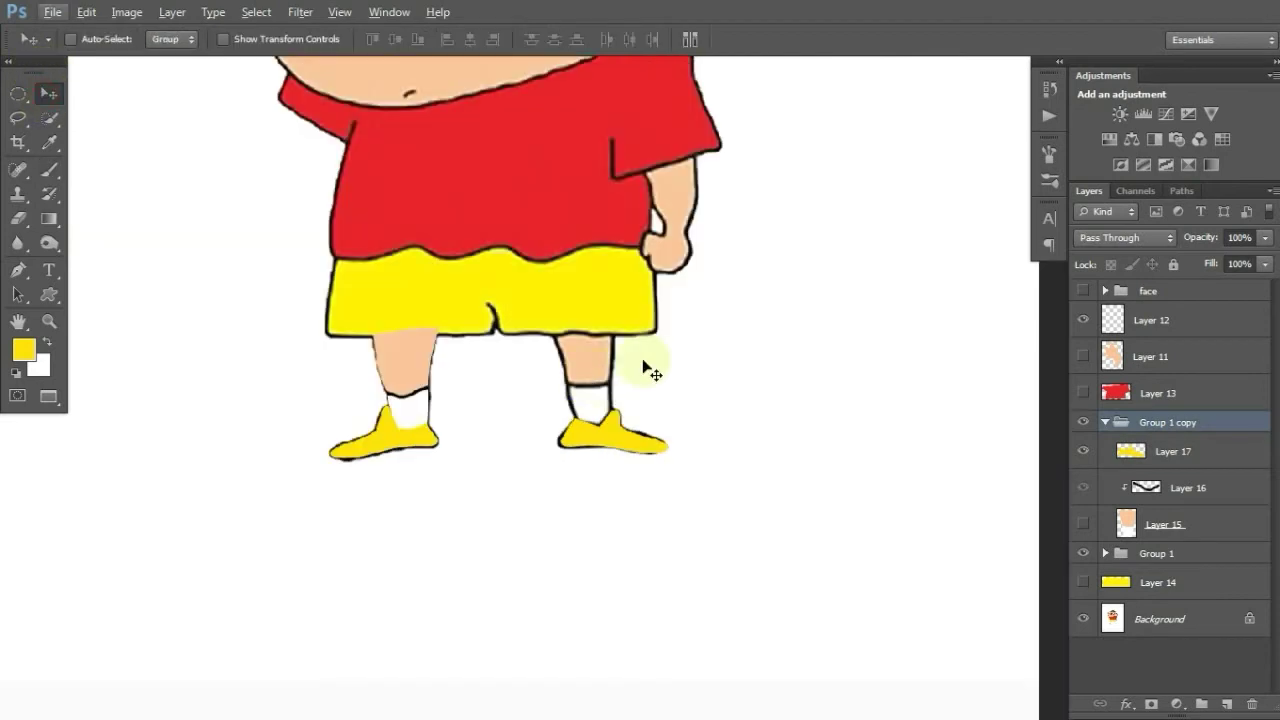
pyautogui.click(1106, 423)
pyautogui.moveTo(1083, 393); pyautogui.dragTo(1083, 290)
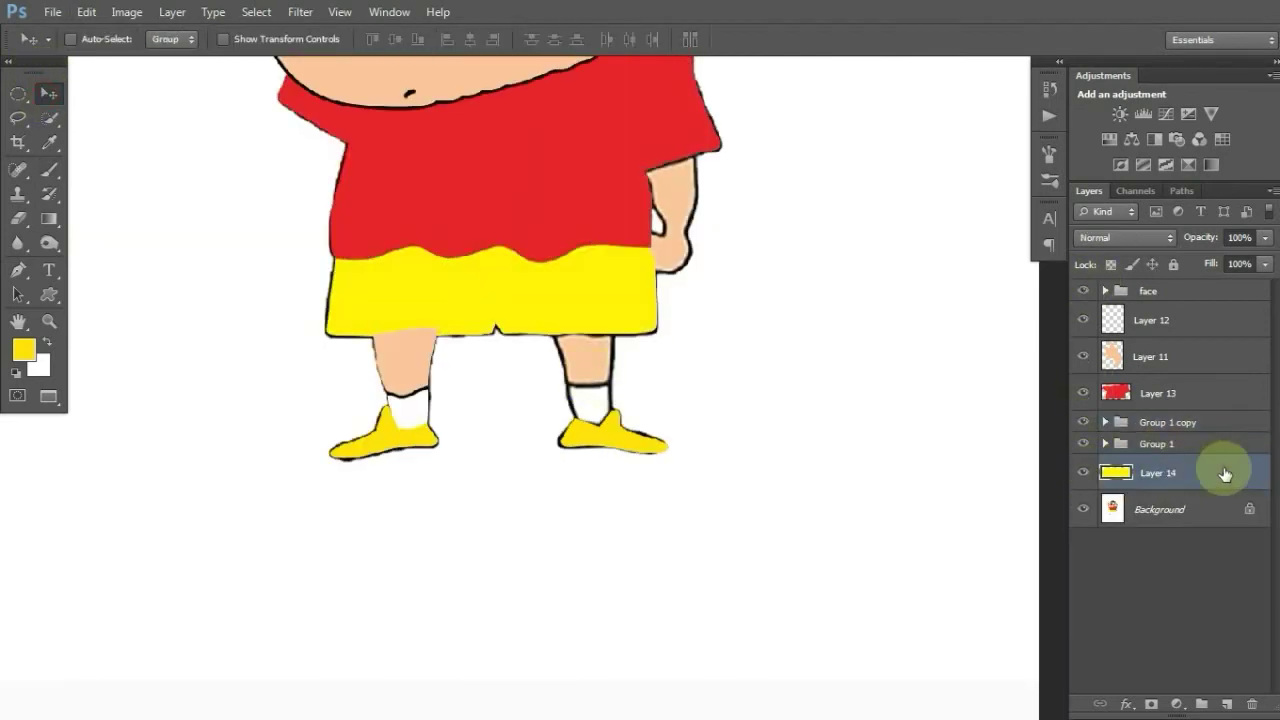
pyautogui.moveTo(1223, 469); pyautogui.dragTo(1229, 406)
# Add black Stroke outlines to the shirt Layer 13 and shorts Layer 14
pyautogui.doubleClick(1235, 393)
pyautogui.click(755, 263)
pyautogui.click(1236, 89)
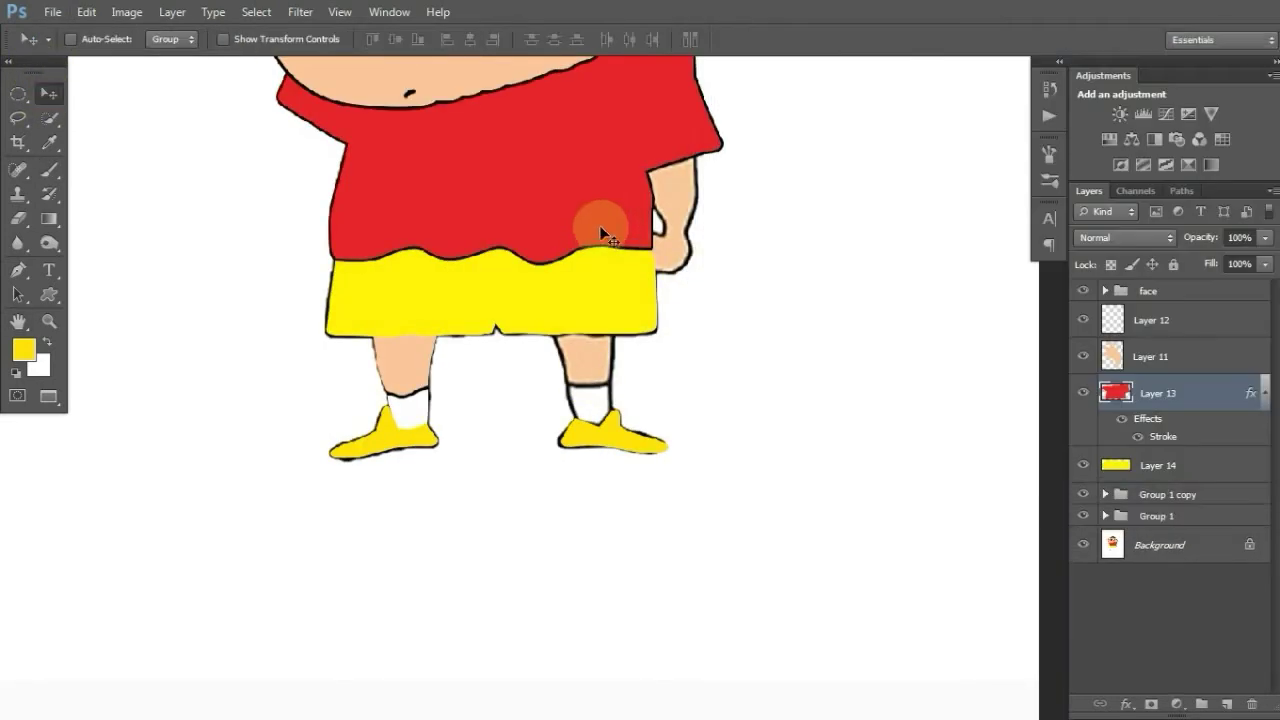
pyautogui.moveTo(594, 229); pyautogui.dragTo(550, 298)
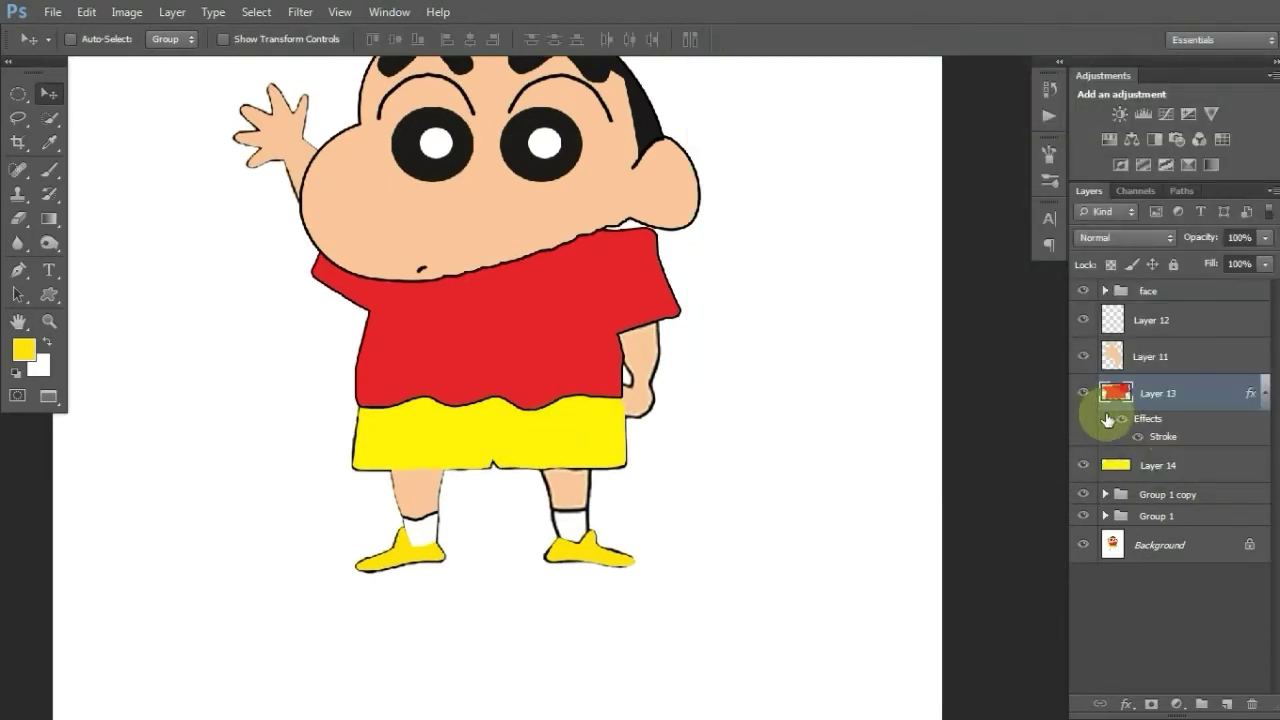
pyautogui.doubleClick(1108, 414)
pyautogui.click(758, 183)
pyautogui.click(1235, 79)
# Add black Stroke outlines to the leg and shoe layers, then hide both leg groups
pyautogui.click(1105, 551)
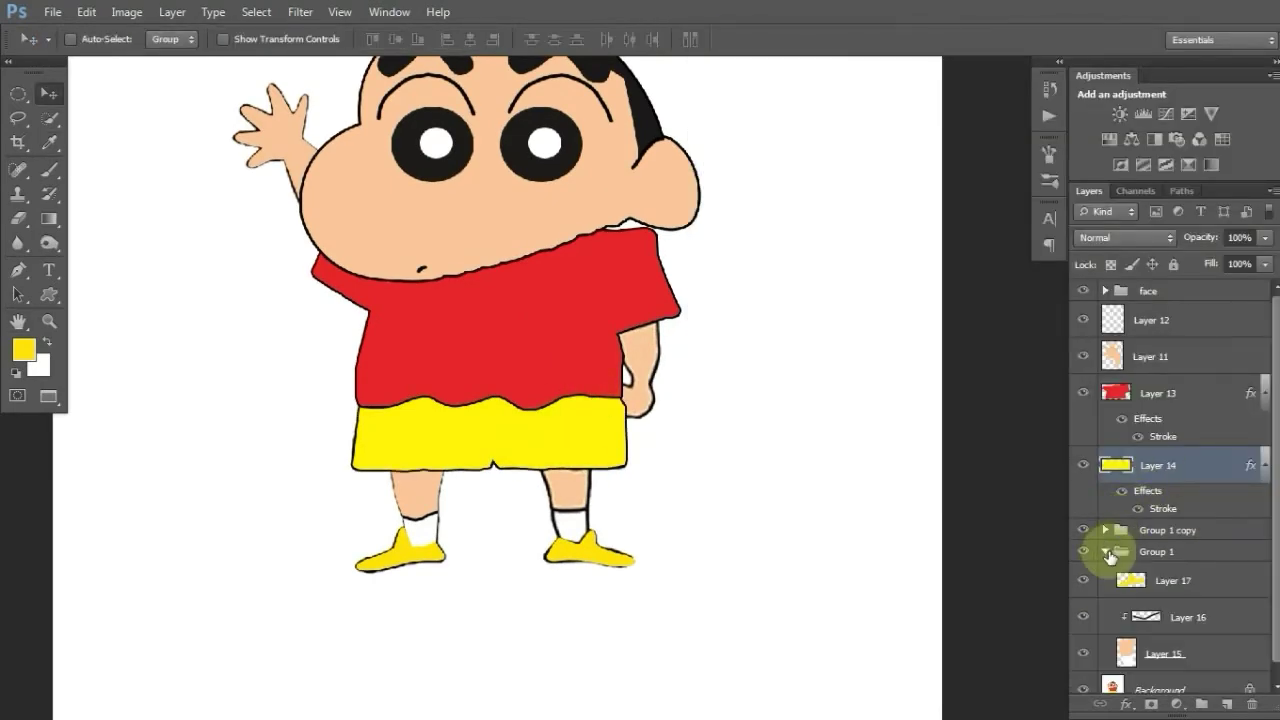
pyautogui.scroll(-3, 510, 340)
pyautogui.scroll(3, 505, 340)
pyautogui.scroll(-1, 1229, 514)
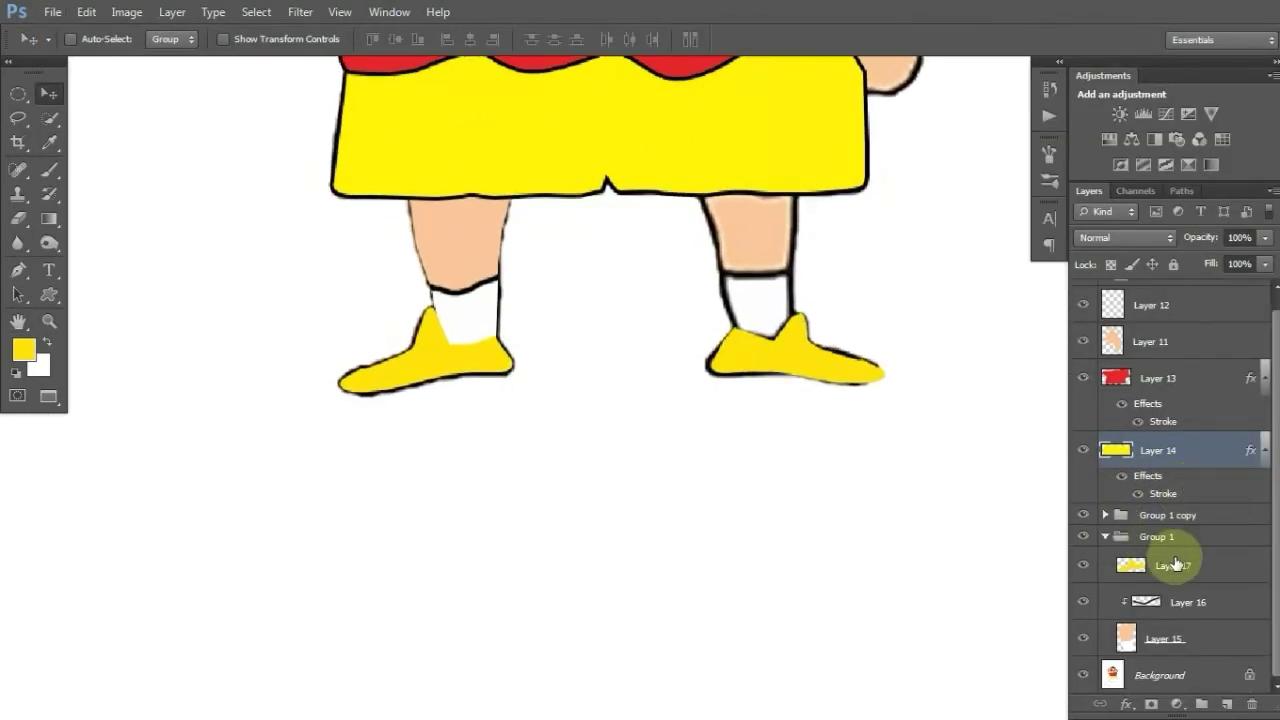
pyautogui.doubleClick(1190, 638)
pyautogui.click(758, 183)
pyautogui.click(1241, 77)
pyautogui.doubleClick(1200, 544)
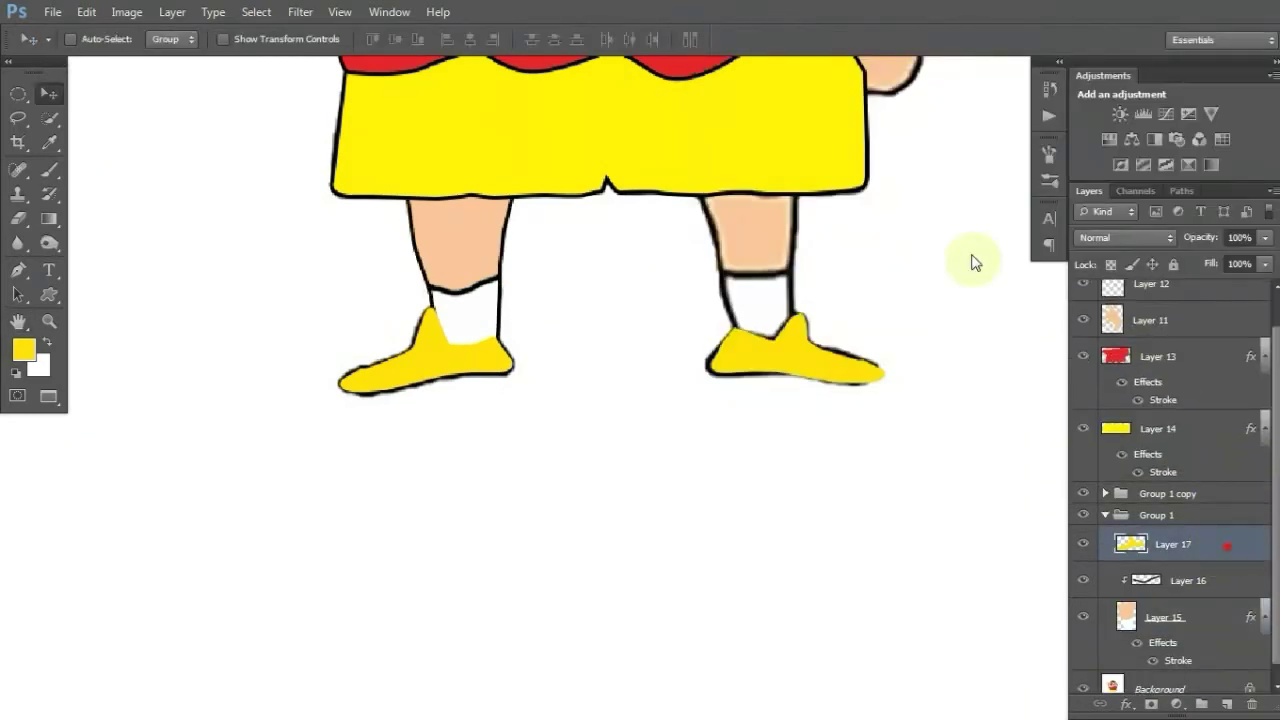
pyautogui.click(748, 183)
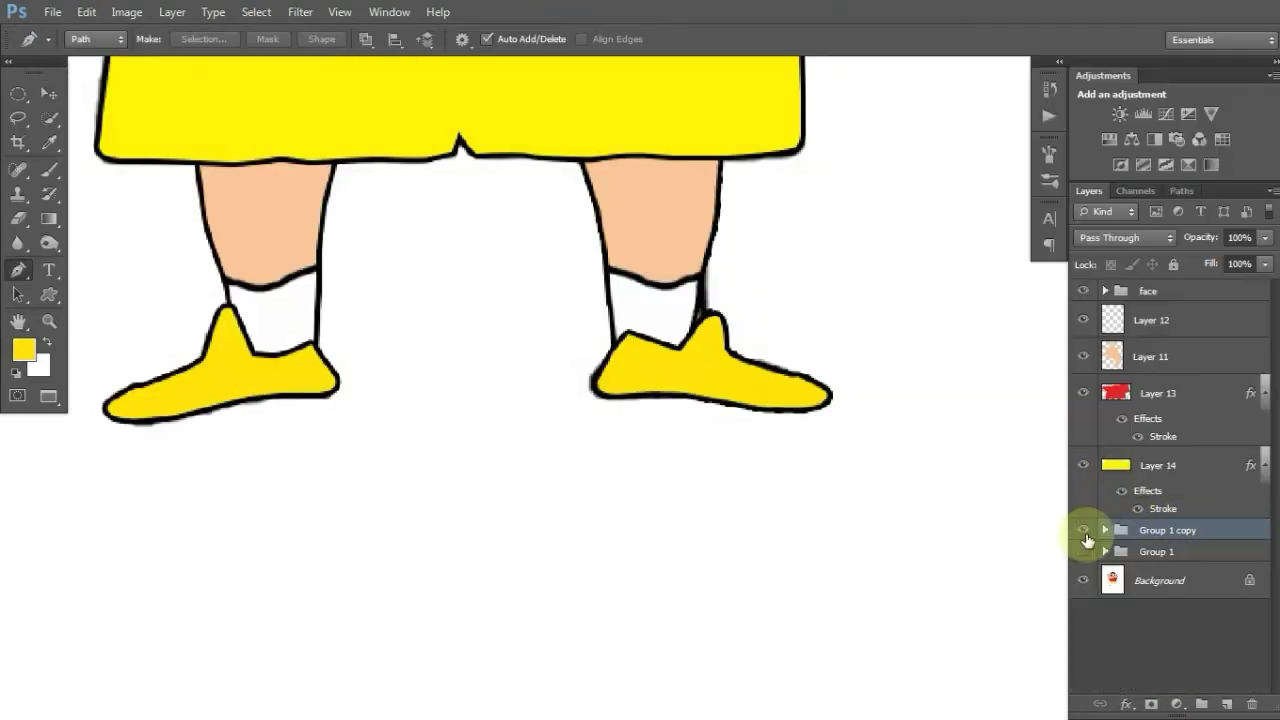
pyautogui.moveTo(1087, 540); pyautogui.dragTo(1084, 552)
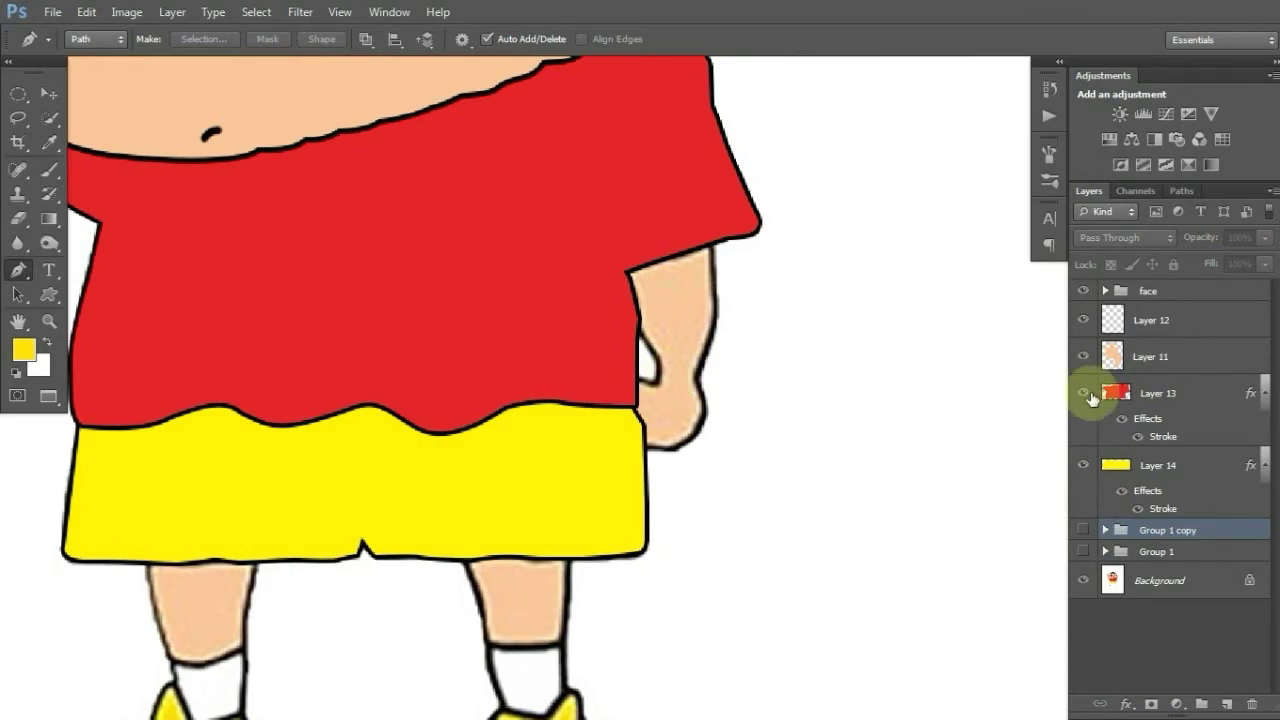
# Hide the shirt and shorts layers and add a new layer for tracing the arm
pyautogui.click(1083, 394)
pyautogui.click(1084, 469)
pyautogui.hotkey('ctrl', 'shift', 'alt', 'n')
pyautogui.scroll(3, 600, 260)
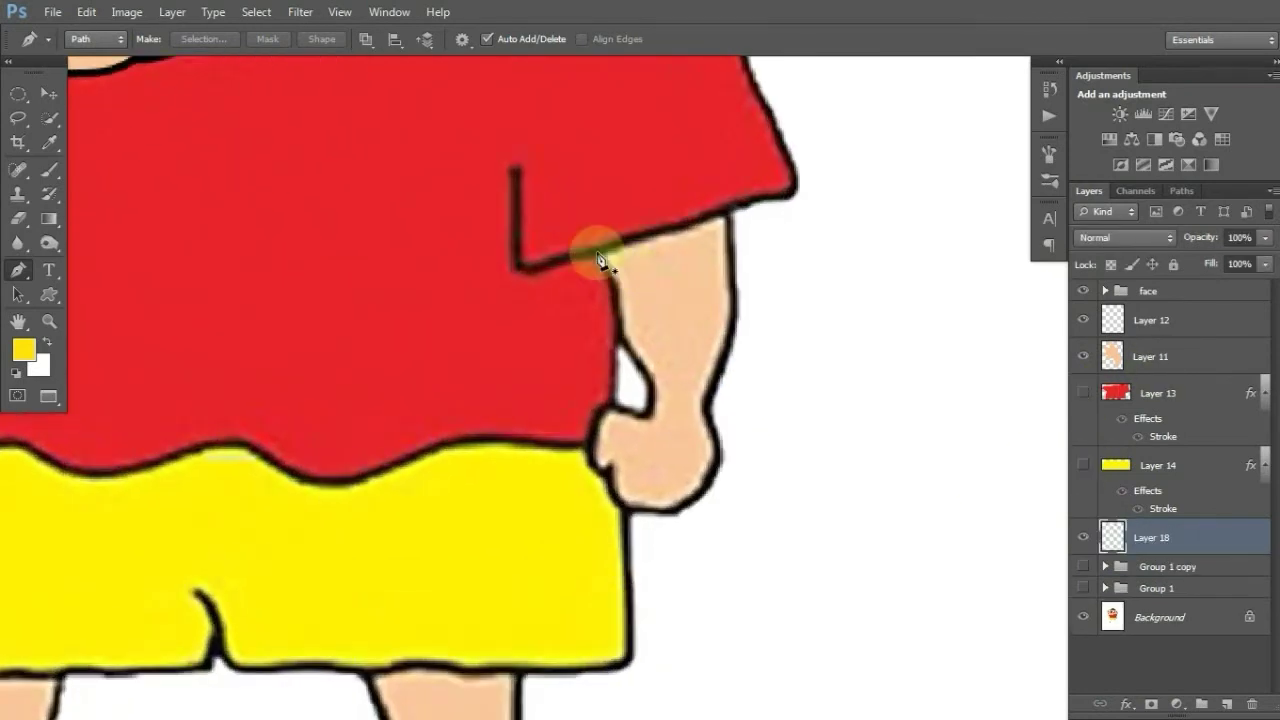
pyautogui.scroll(2, 650, 420)
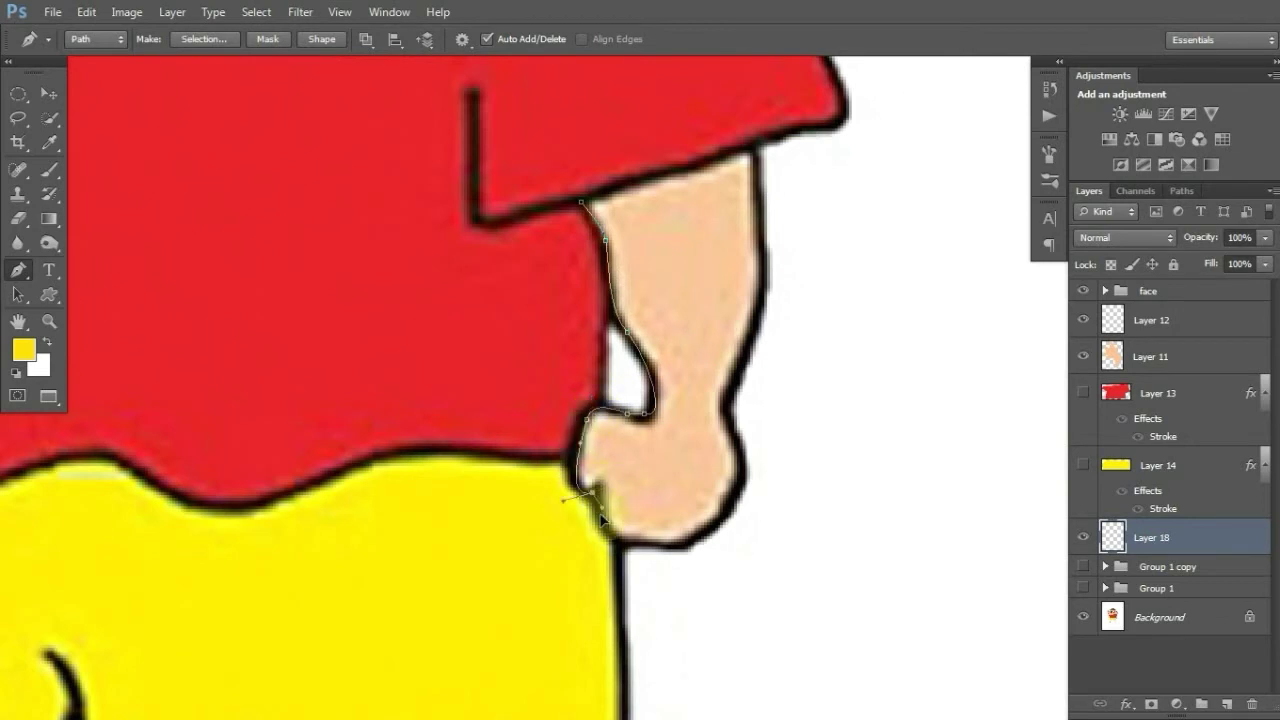
pyautogui.scroll(-2, 600, 515)
pyautogui.hscroll(2, 595, 495)
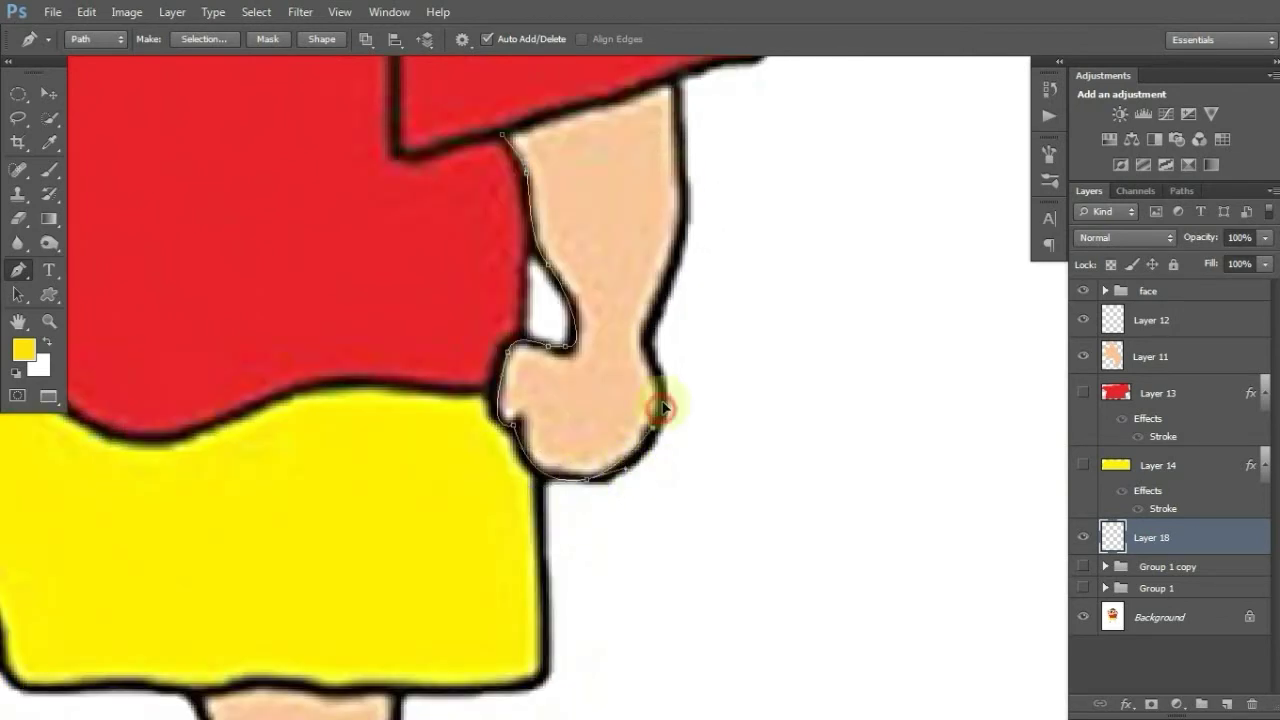
pyautogui.scroll(3, 645, 342)
# Close the arm path, make it a selection, fill it with peach, and deselect
pyautogui.click(670, 325)
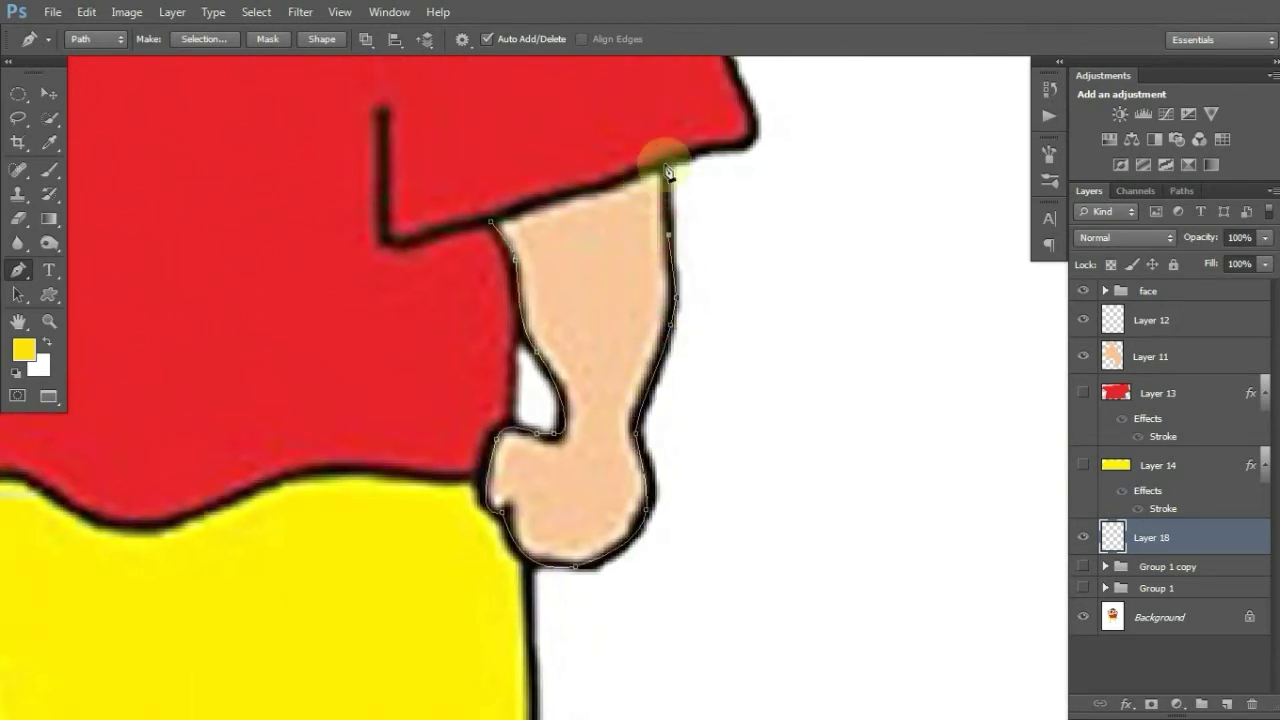
pyautogui.rightClick(483, 224)
pyautogui.click(737, 200)
pyautogui.rightClick(748, 106)
pyautogui.click(771, 369)
pyautogui.click(828, 215)
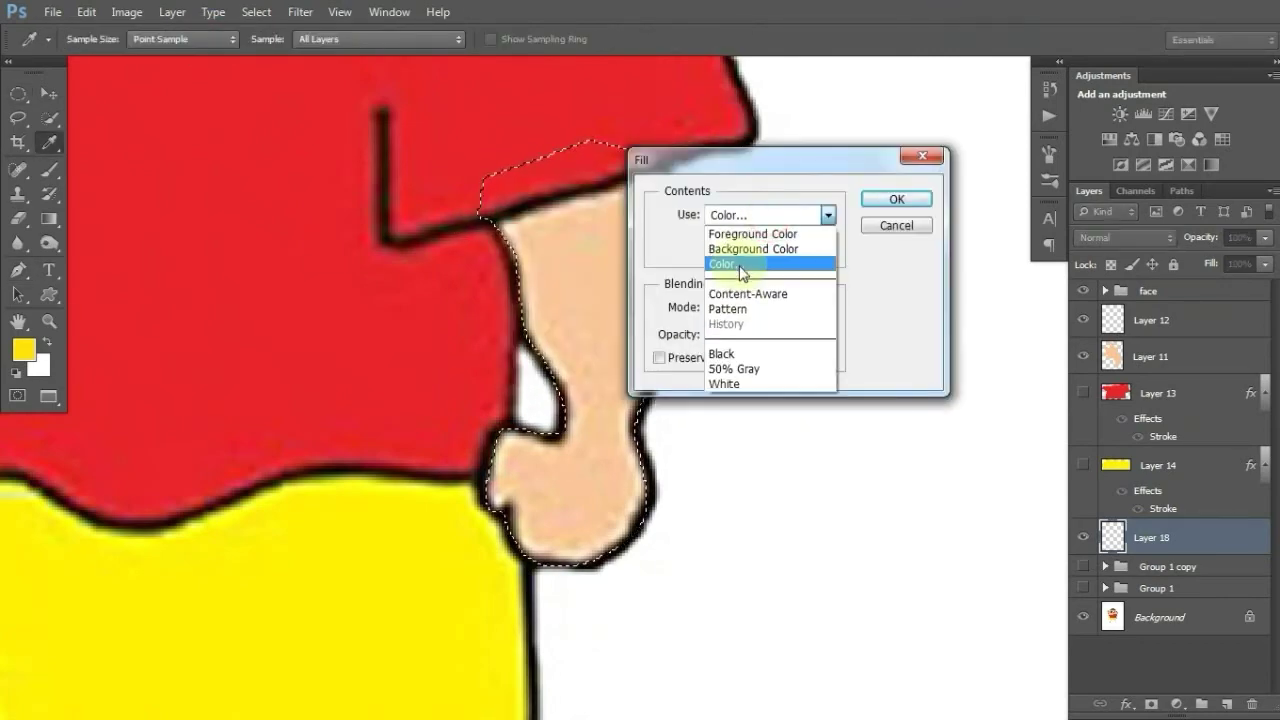
pyautogui.click(740, 274)
pyautogui.press('Return')
pyautogui.hotkey('ctrl', 'd')
# Give arm Layer 18 a black Stroke and show the shirt, shorts and groups again
pyautogui.doubleClick(1214, 528)
pyautogui.click(752, 186)
pyautogui.press('Return')
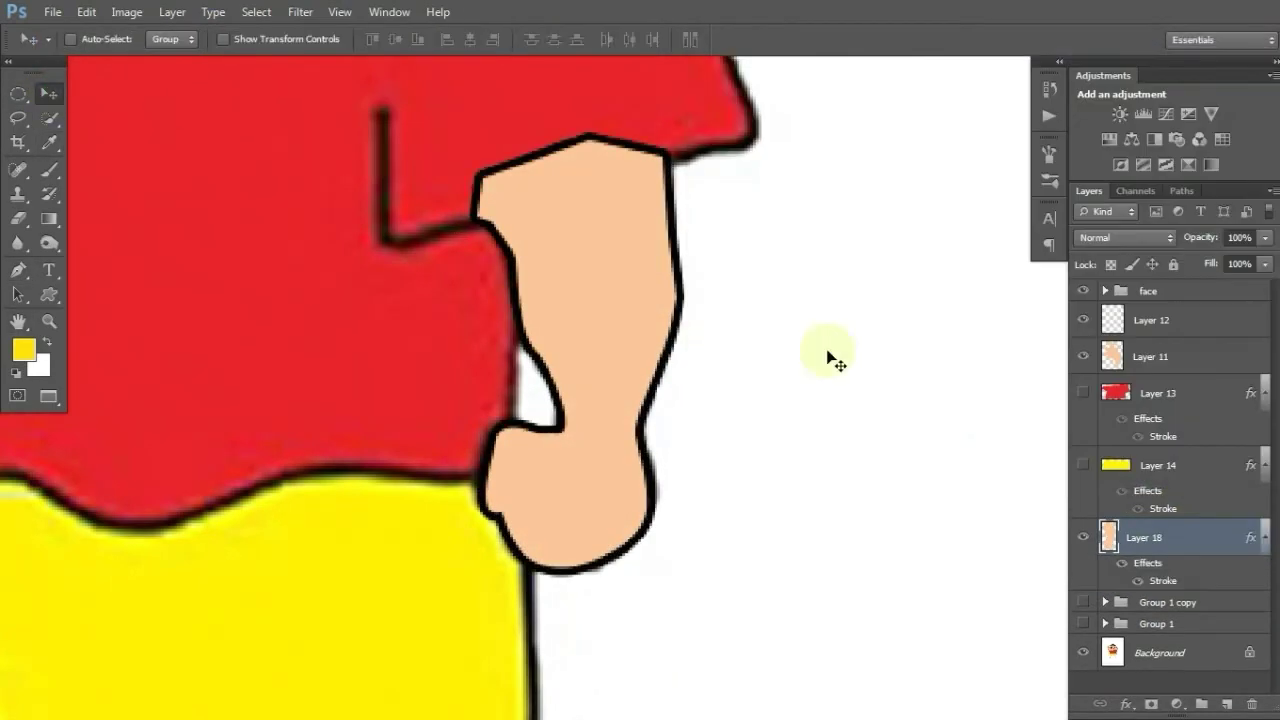
pyautogui.scroll(-1, 829, 357)
pyautogui.moveTo(1087, 595); pyautogui.dragTo(1087, 400)
pyautogui.scroll(-2, 686, 349)
# Move the arm layer above the shorts and add a Stroke outline to Layer 11
pyautogui.scroll(-2, 686, 349)
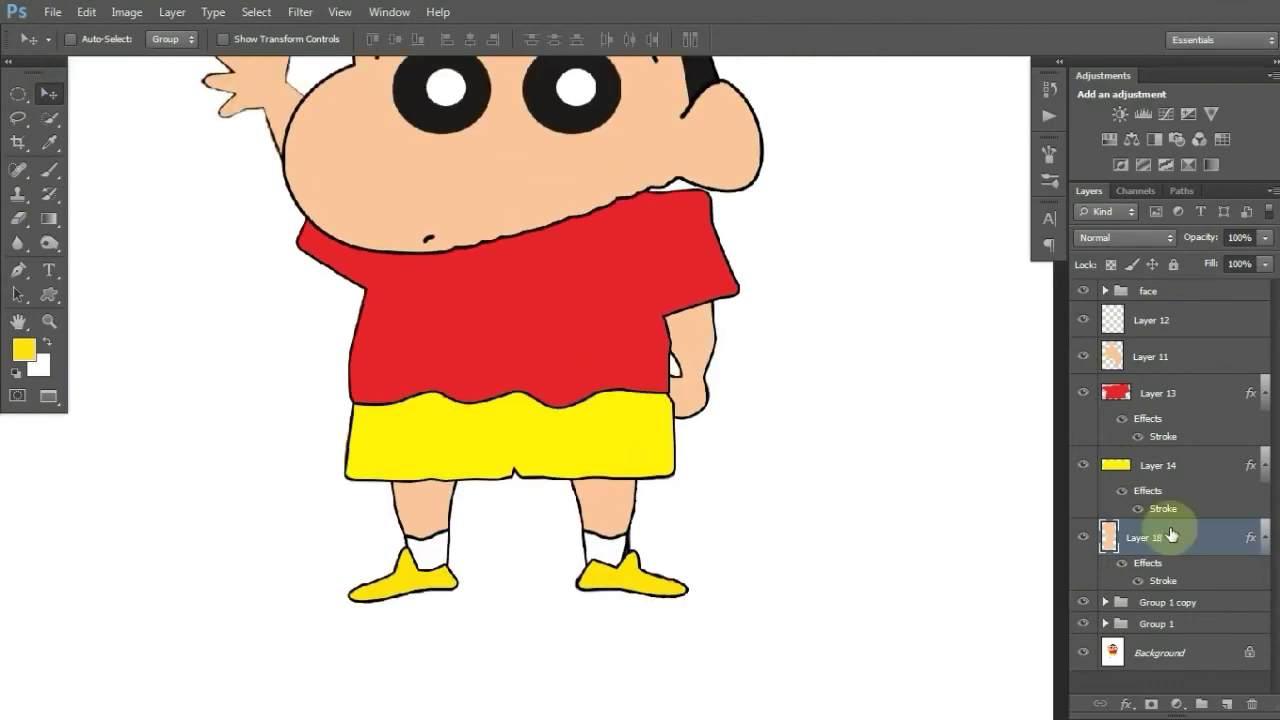
pyautogui.moveTo(1150, 537); pyautogui.dragTo(1103, 455)
pyautogui.scroll(1, 697, 375)
pyautogui.doubleClick(1180, 356)
pyautogui.click(757, 225)
pyautogui.press('Return')
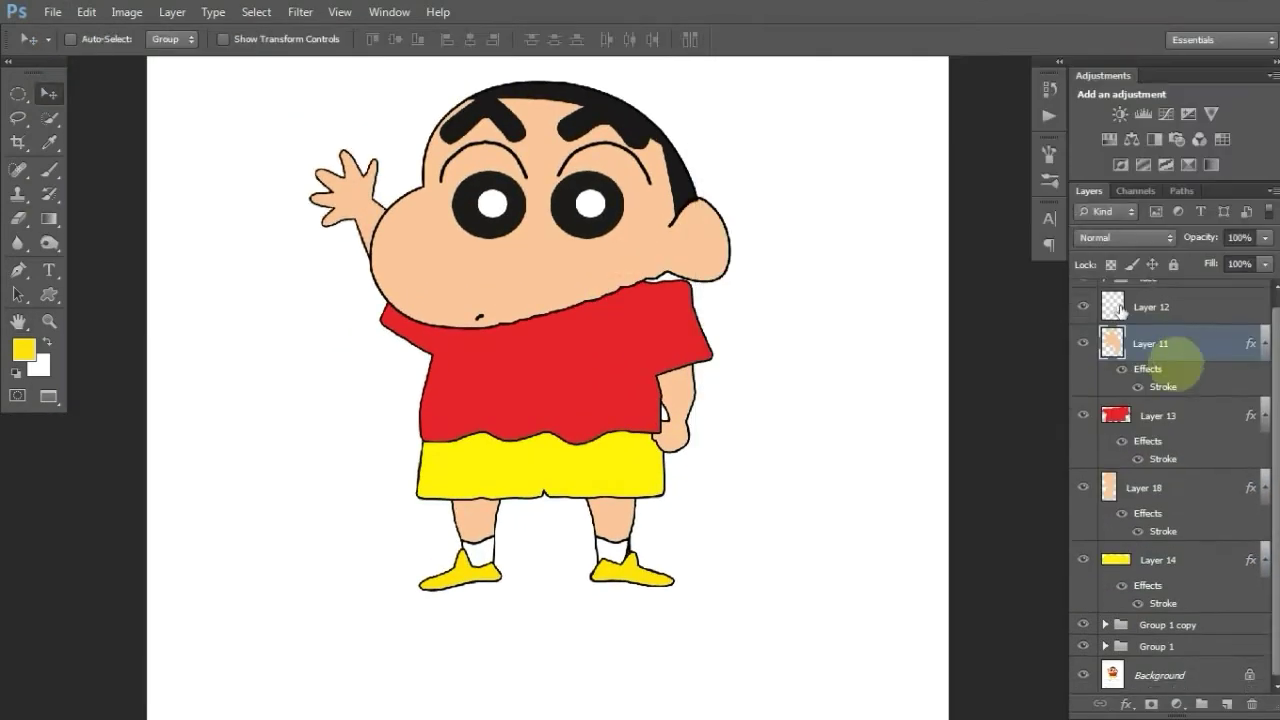
pyautogui.doubleClick(1180, 646)
pyautogui.press('Escape')
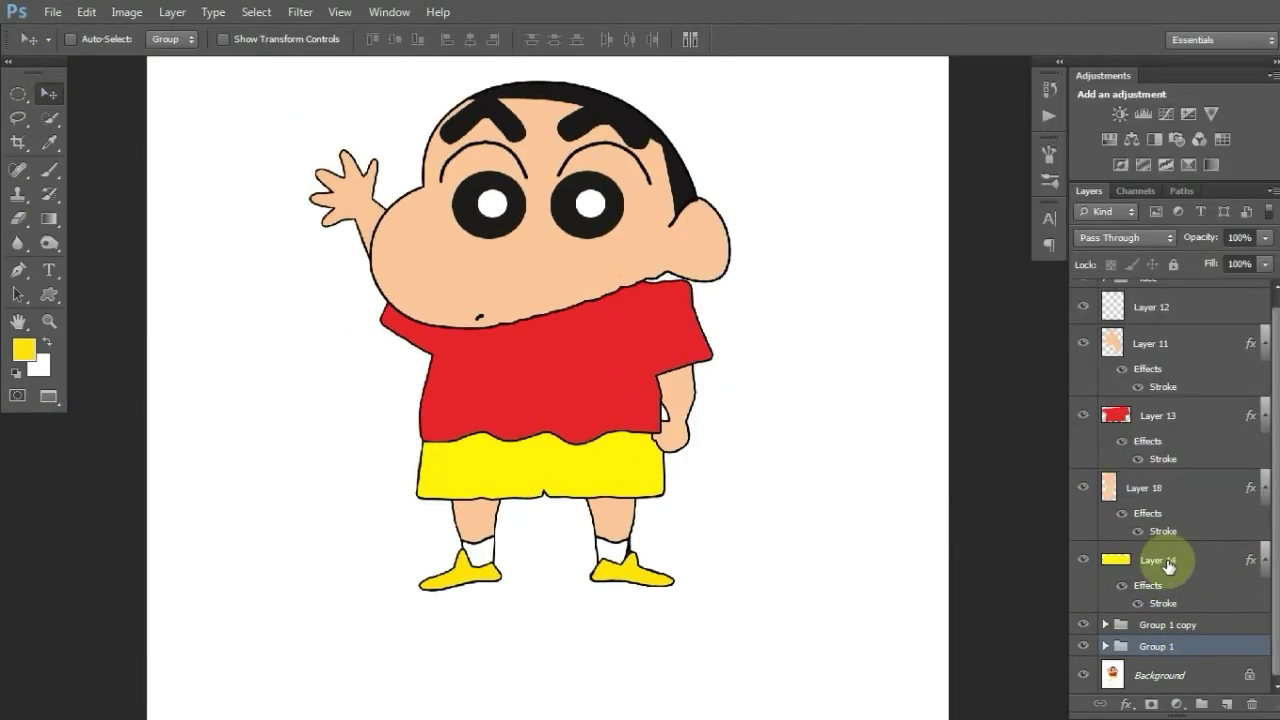
# Create a new Layer 19 filled entirely with white
pyautogui.click(1226, 704)
pyautogui.press('m')
pyautogui.hotkey('ctrl', 'a')
pyautogui.hotkey('shift', 'F5')
pyautogui.click(314, 266)
pyautogui.press('Return')
pyautogui.press('Return')
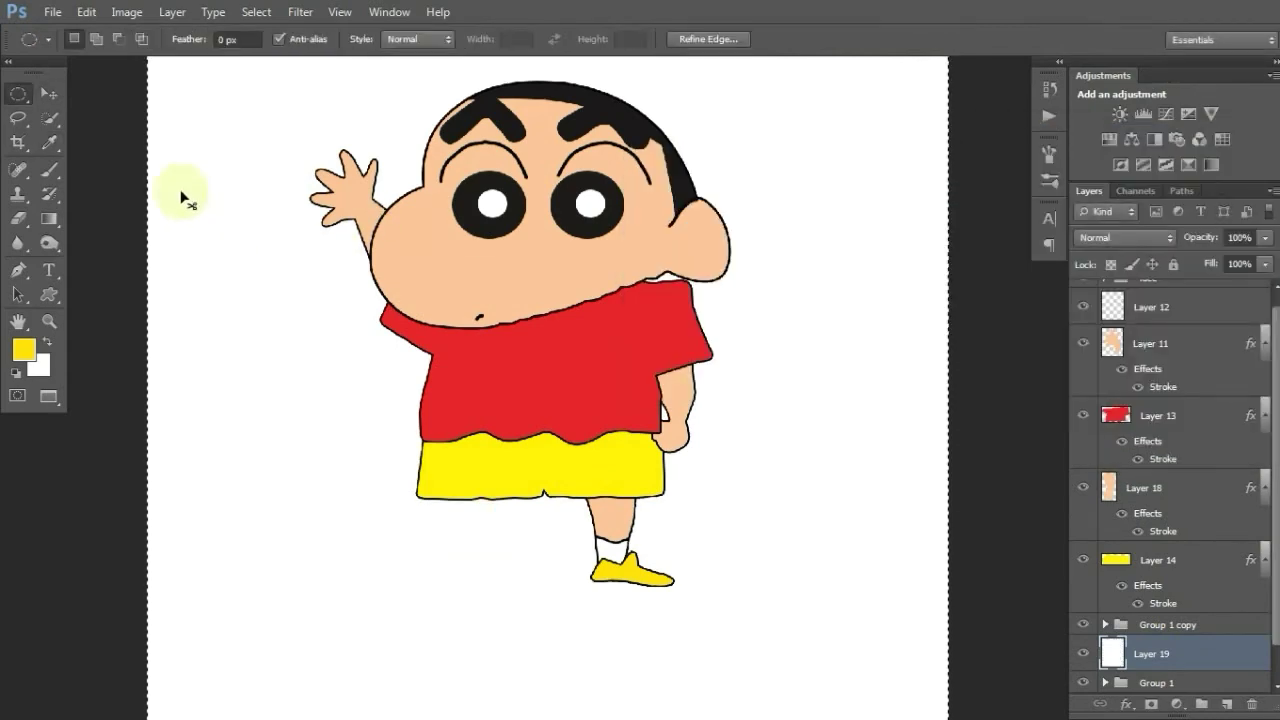
pyautogui.press('v')
# Place Group 1 above white Layer 19 and the arm layer above the shirt
pyautogui.scroll(-1, 1170, 500)
pyautogui.click(1165, 672)
pyautogui.moveTo(1160, 646); pyautogui.dragTo(1160, 605)
pyautogui.scroll(2, 600, 171)
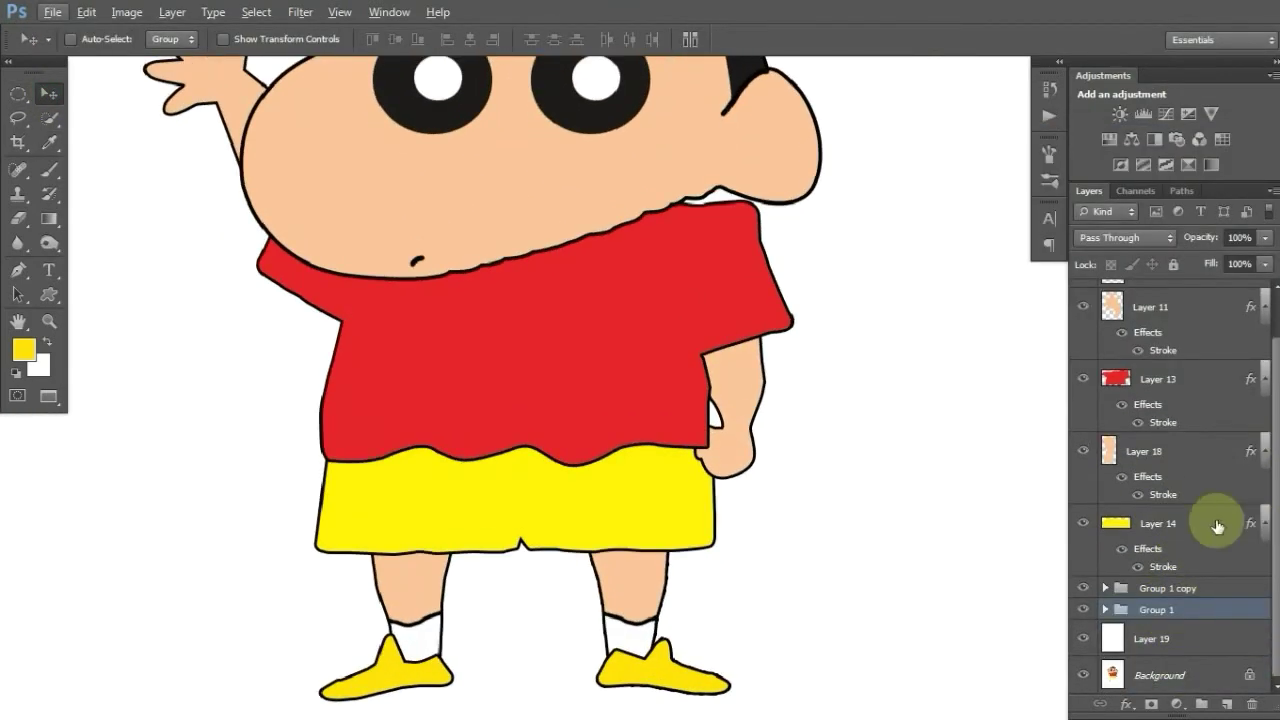
pyautogui.moveTo(1193, 432); pyautogui.dragTo(1193, 362)
# Mask shirt Layer 13 around the arm's outline, invert the mask, and paint it
pyautogui.scroll(1, 949, 400)
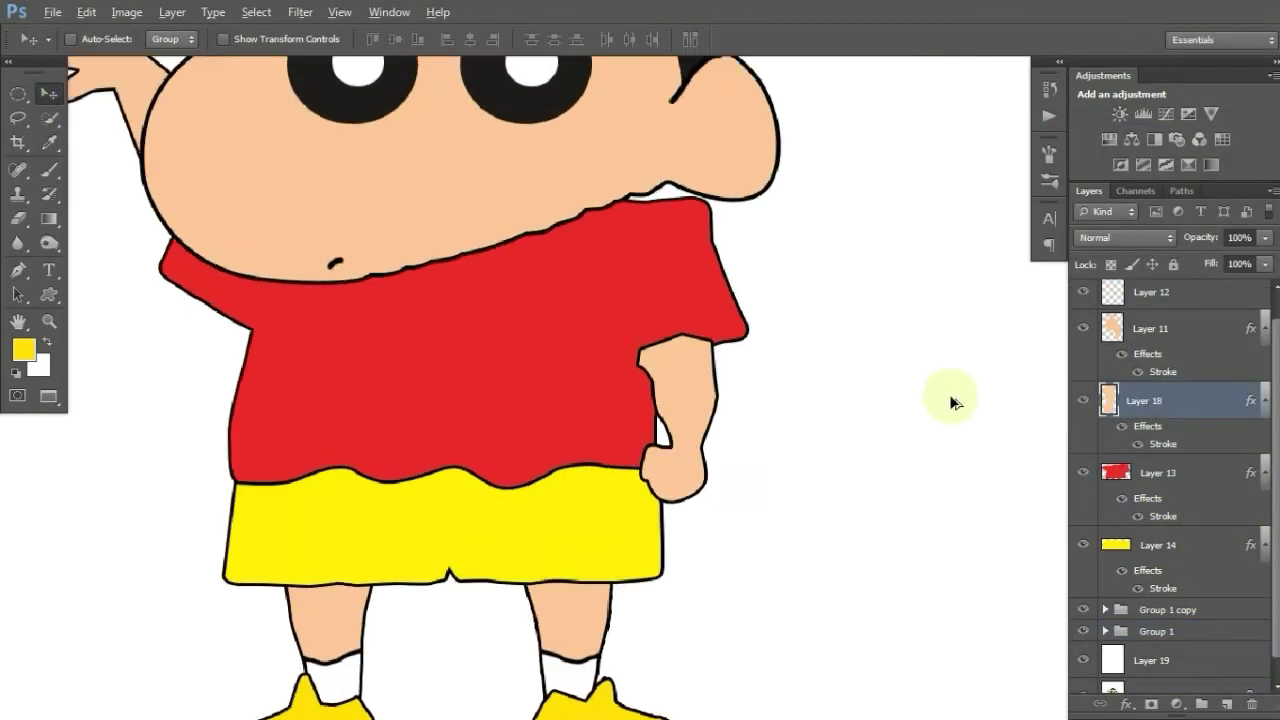
pyautogui.scroll(2, 780, 365)
pyautogui.scroll(-2, 655, 440)
pyautogui.keyDown('ctrl'); pyautogui.click(1108, 400); pyautogui.keyUp('ctrl')
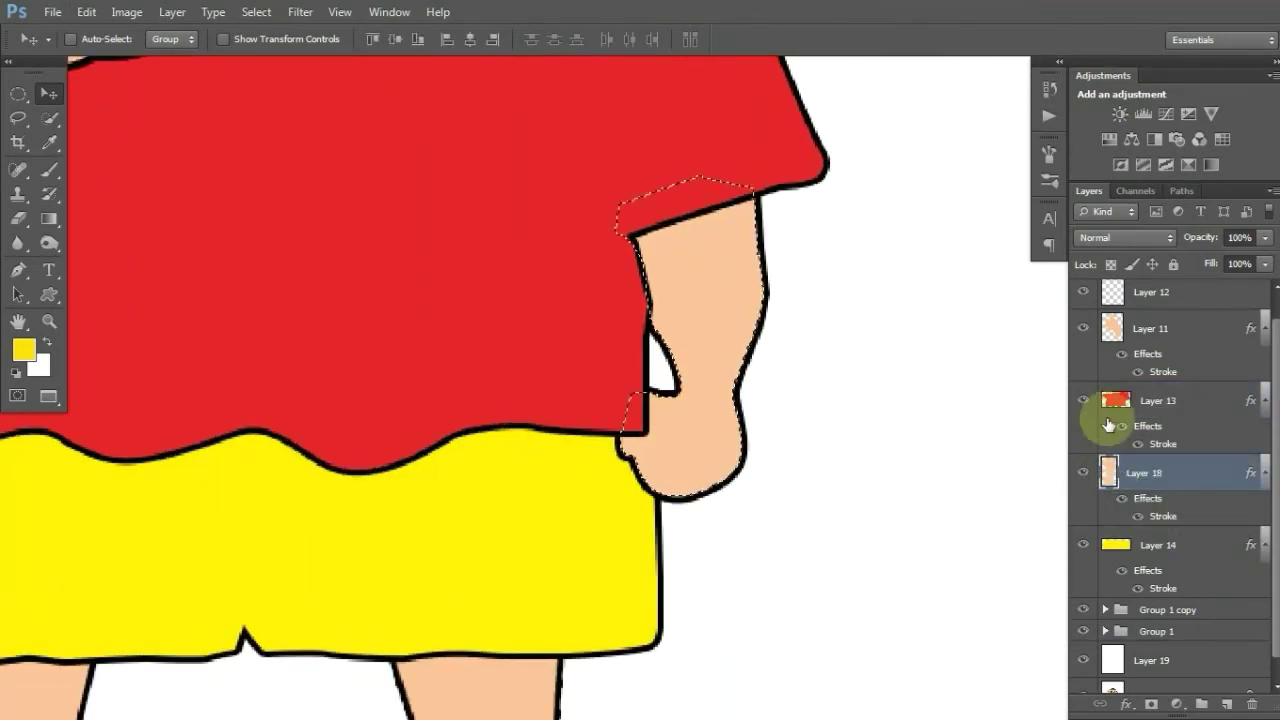
pyautogui.doubleClick(1110, 415)
pyautogui.press('Escape')
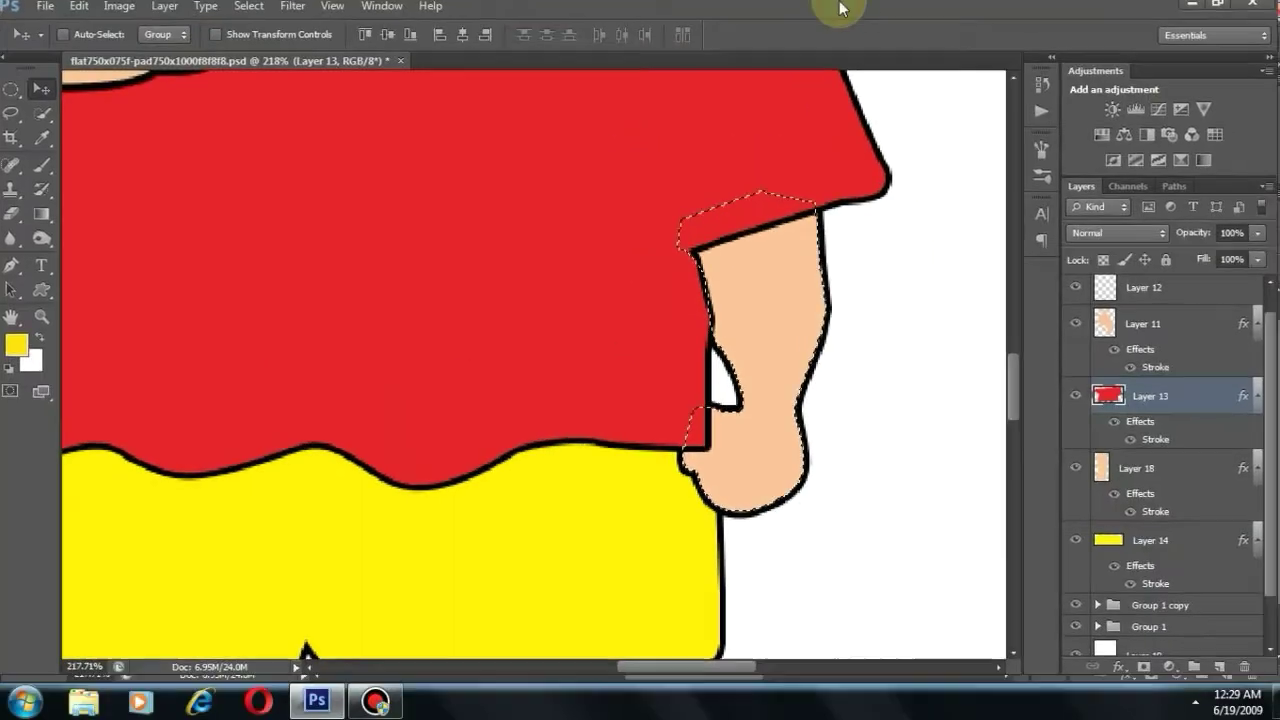
pyautogui.hotkey('ctrl', 'i')
pyautogui.hotkey('ctrl', 'd')
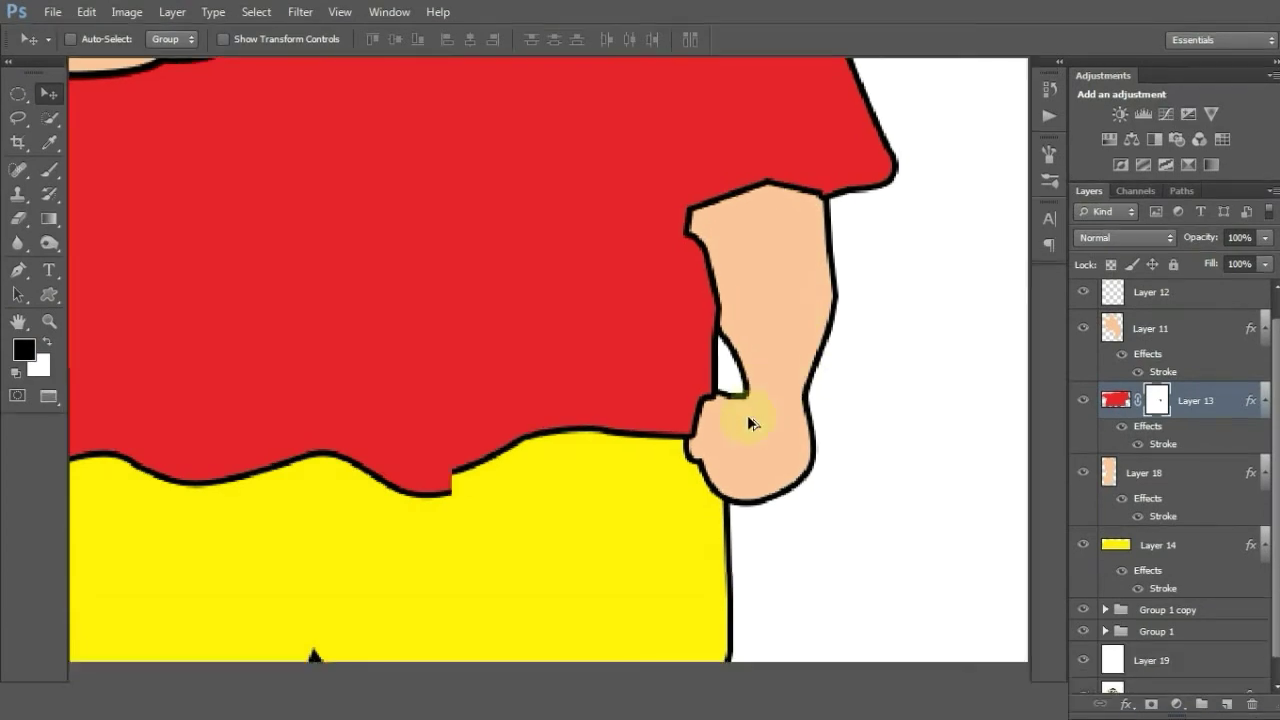
pyautogui.scroll(-3, 680, 370)
pyautogui.scroll(1, 700, 334)
pyautogui.scroll(2, 748, 308)
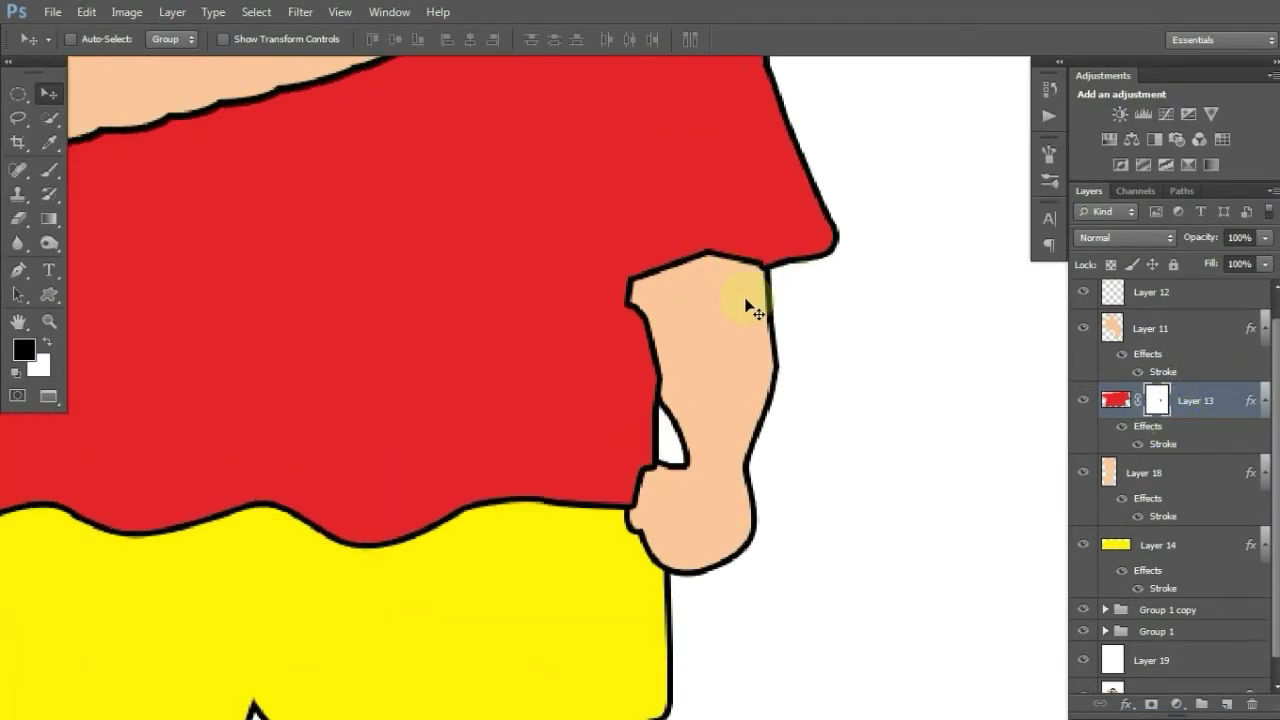
pyautogui.press('b')
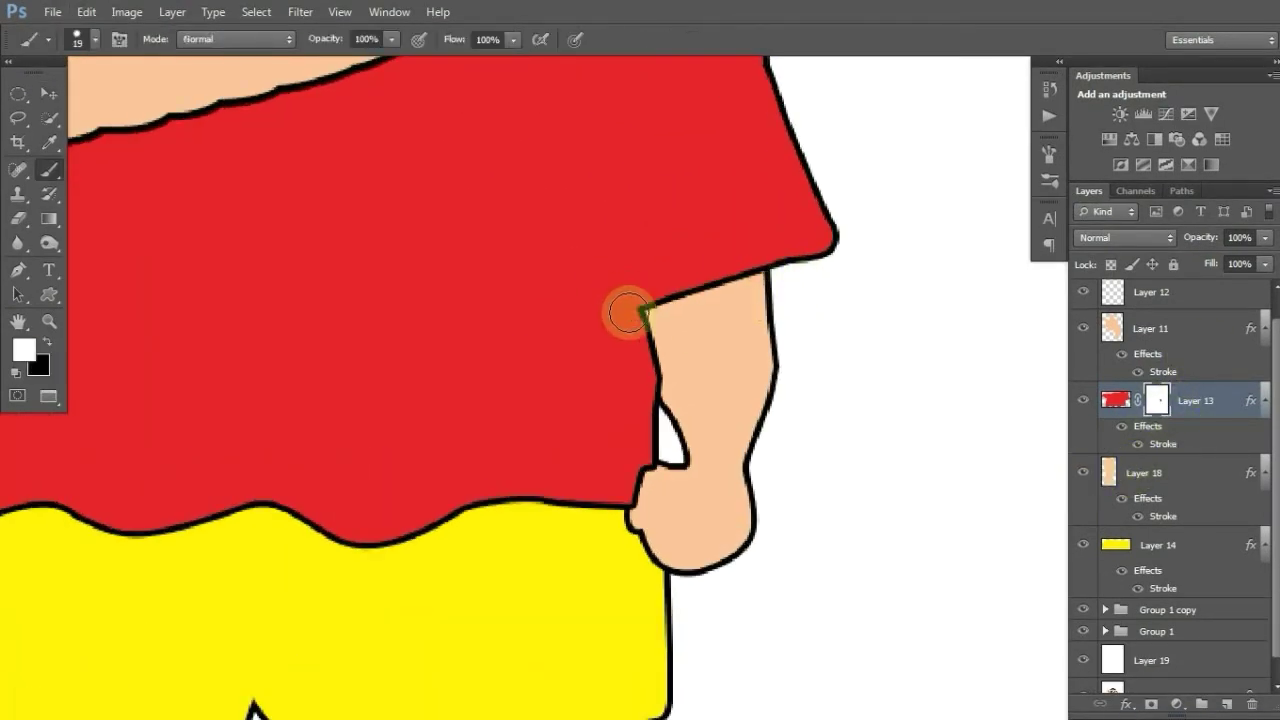
# Group all traced layers into Group 2 and hide it to compare with the original
pyautogui.scroll(-3, 563, 318)
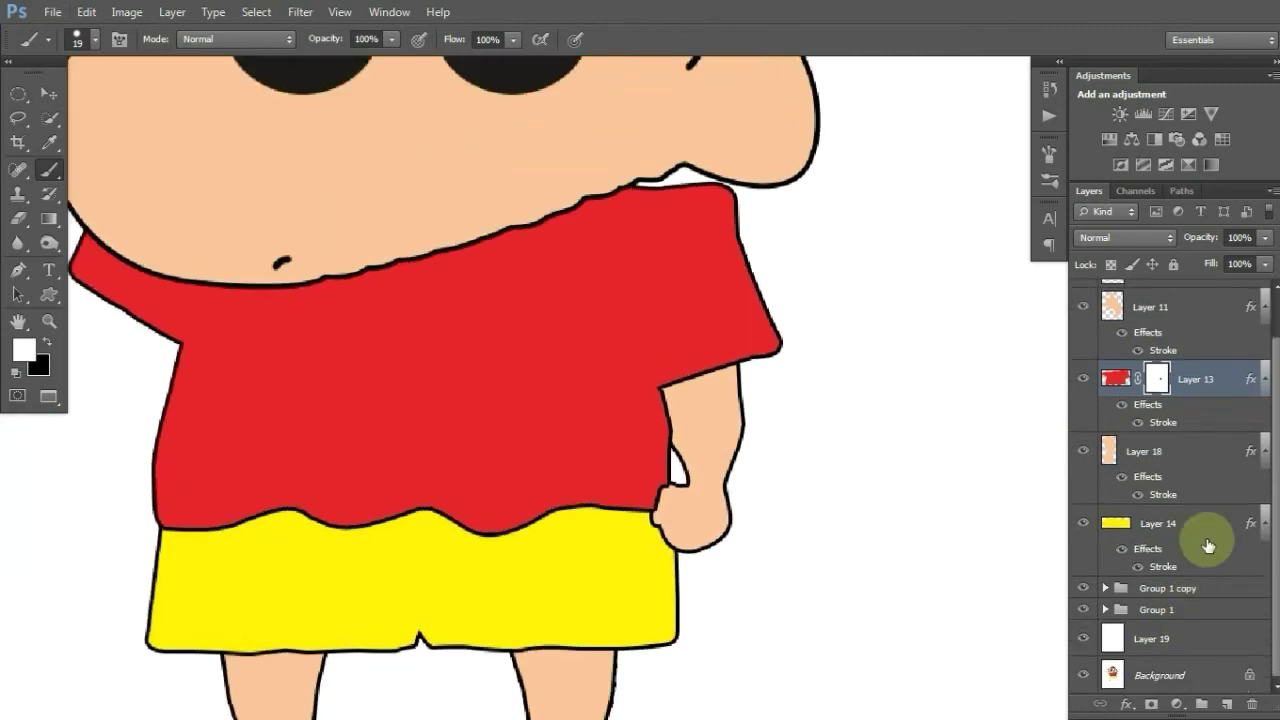
pyautogui.click(1150, 660)
pyautogui.scroll(1, 1170, 450)
pyautogui.keyDown('shift'); pyautogui.click(1150, 291); pyautogui.keyUp('shift')
pyautogui.hotkey('ctrl', 'g')
pyautogui.click(1084, 291)
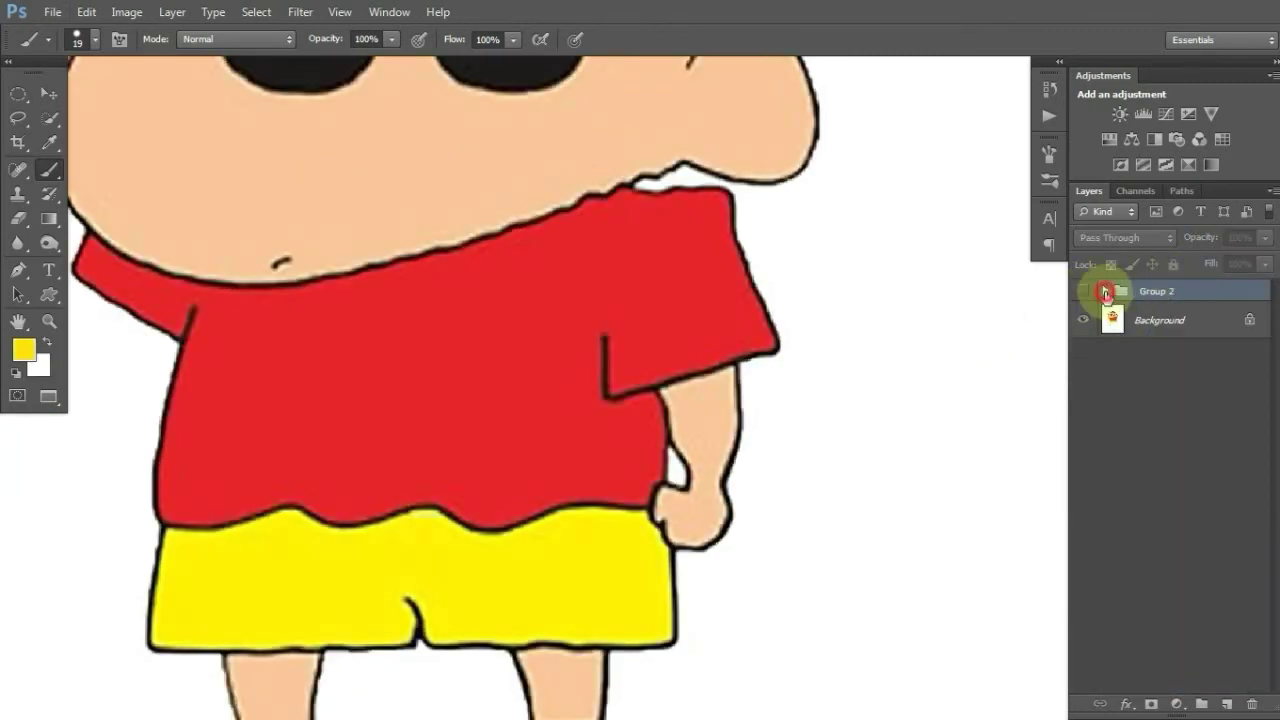
# Draw black sleeve crease lines on the shirt, toggling Group 2 to compare
pyautogui.click(1105, 291)
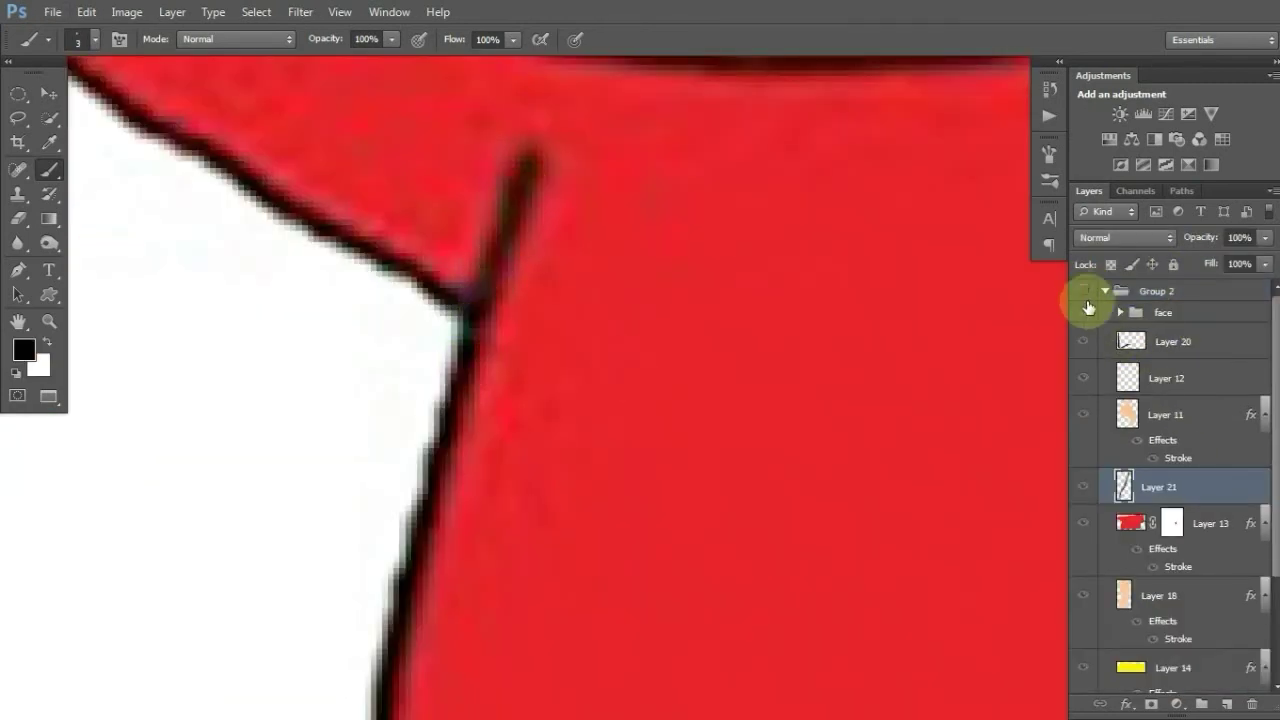
pyautogui.click(1083, 291)
pyautogui.scroll(-5, 500, 309)
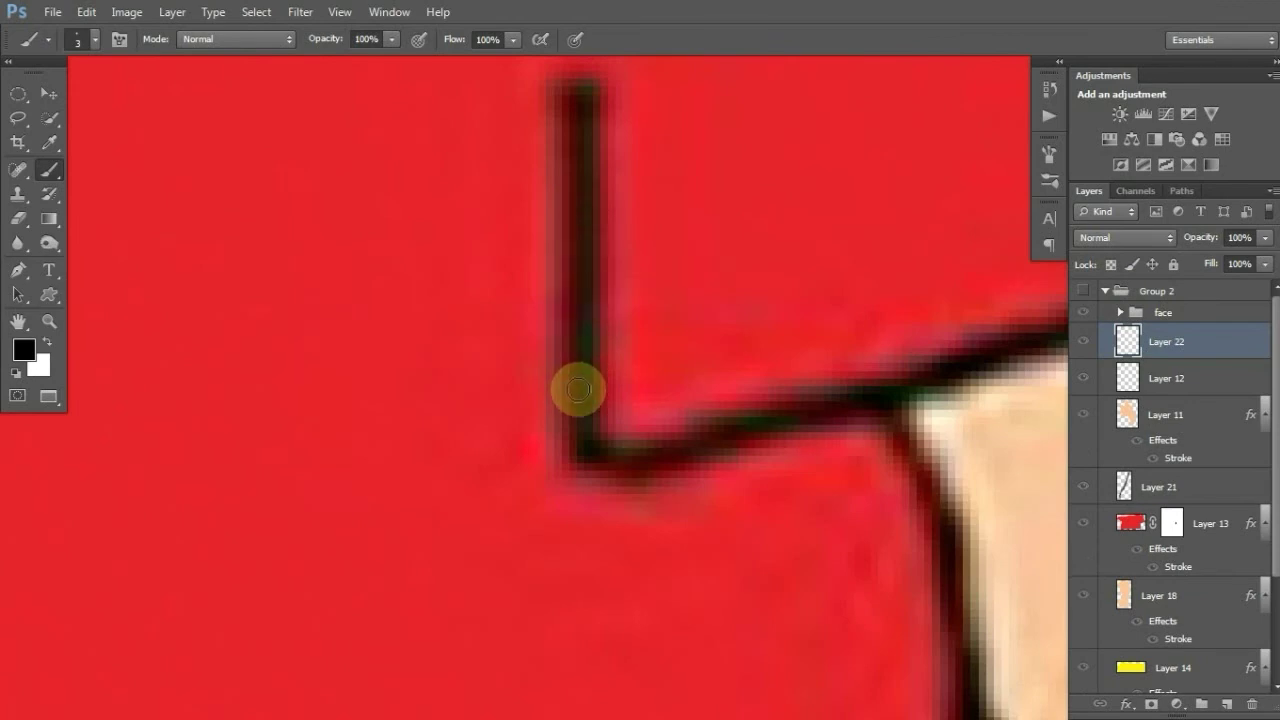
pyautogui.click(1083, 291)
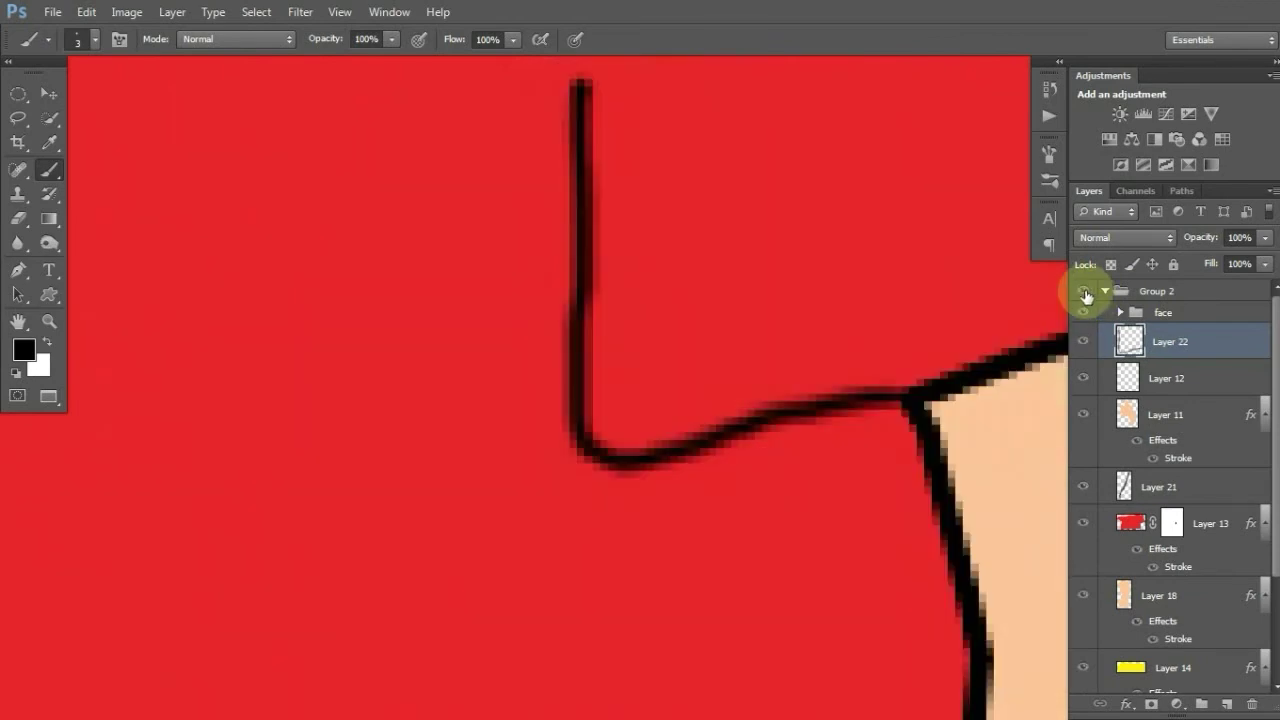
pyautogui.scroll(-5, 649, 323)
pyautogui.press('v')
pyautogui.scroll(-1, 650, 234)
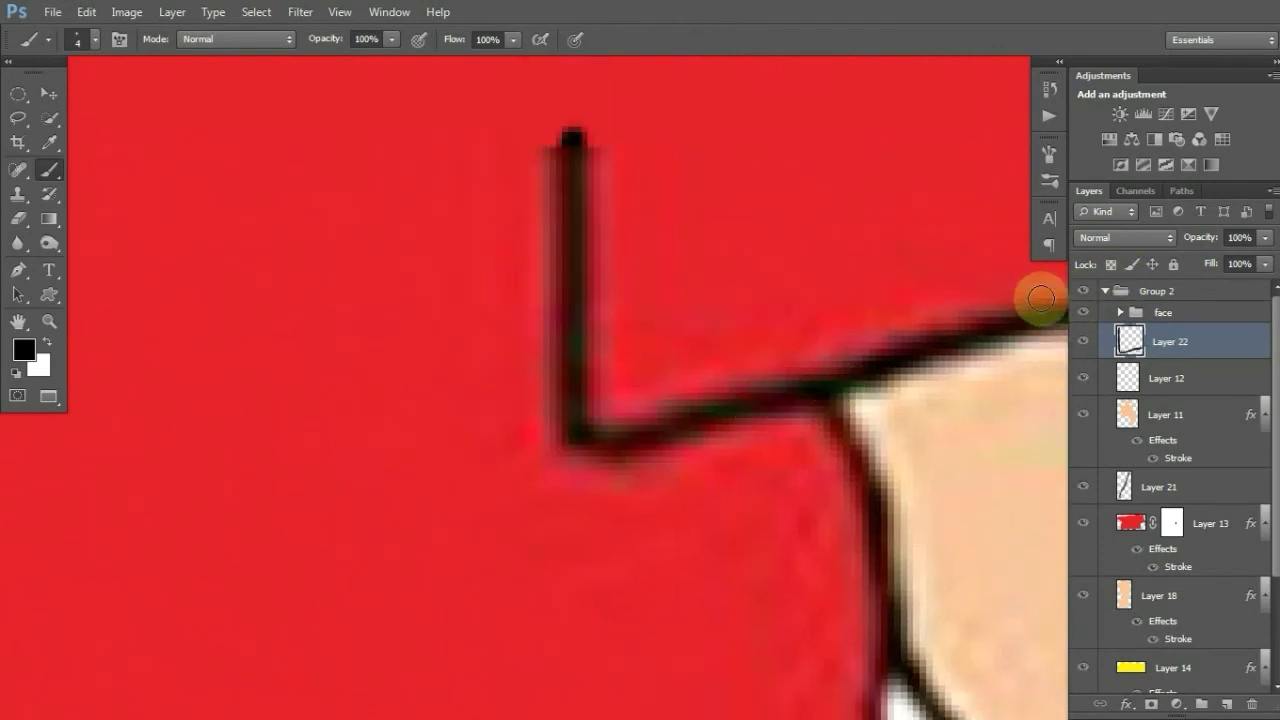
# Erase stray brush marks, then set a 3 px brush on arm Layer 18
pyautogui.press('e')
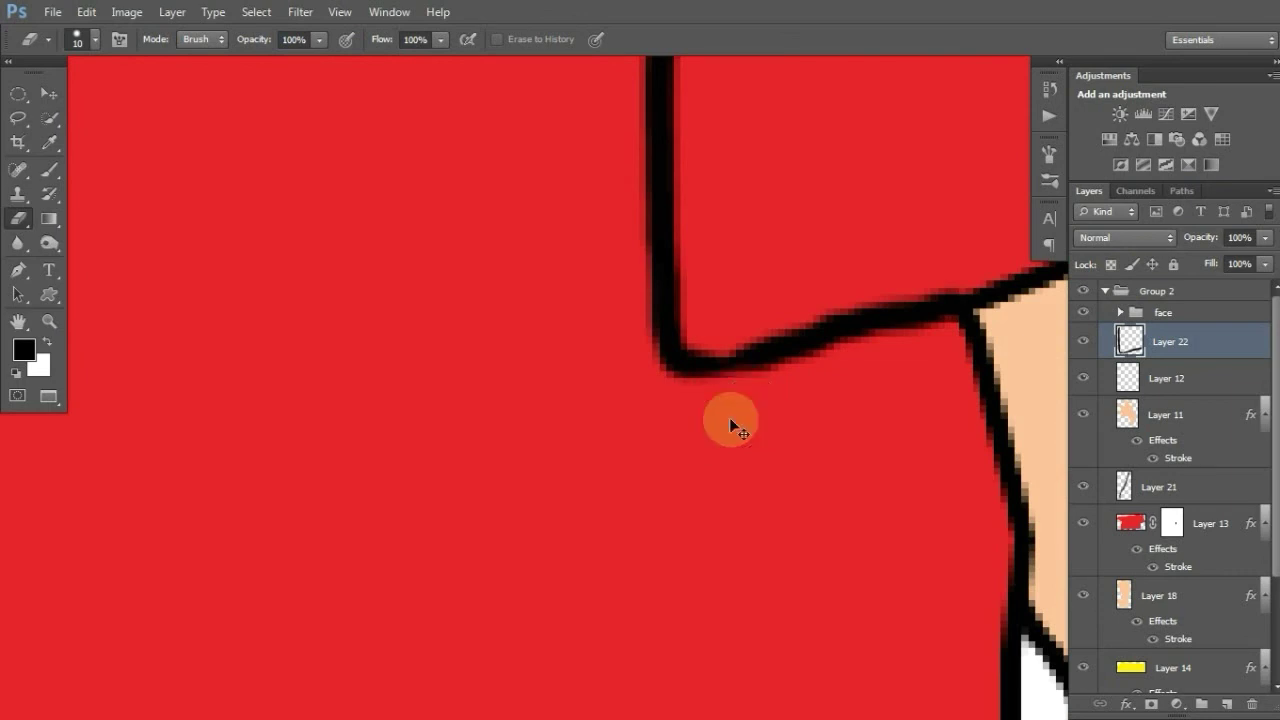
pyautogui.scroll(-5, 649, 445)
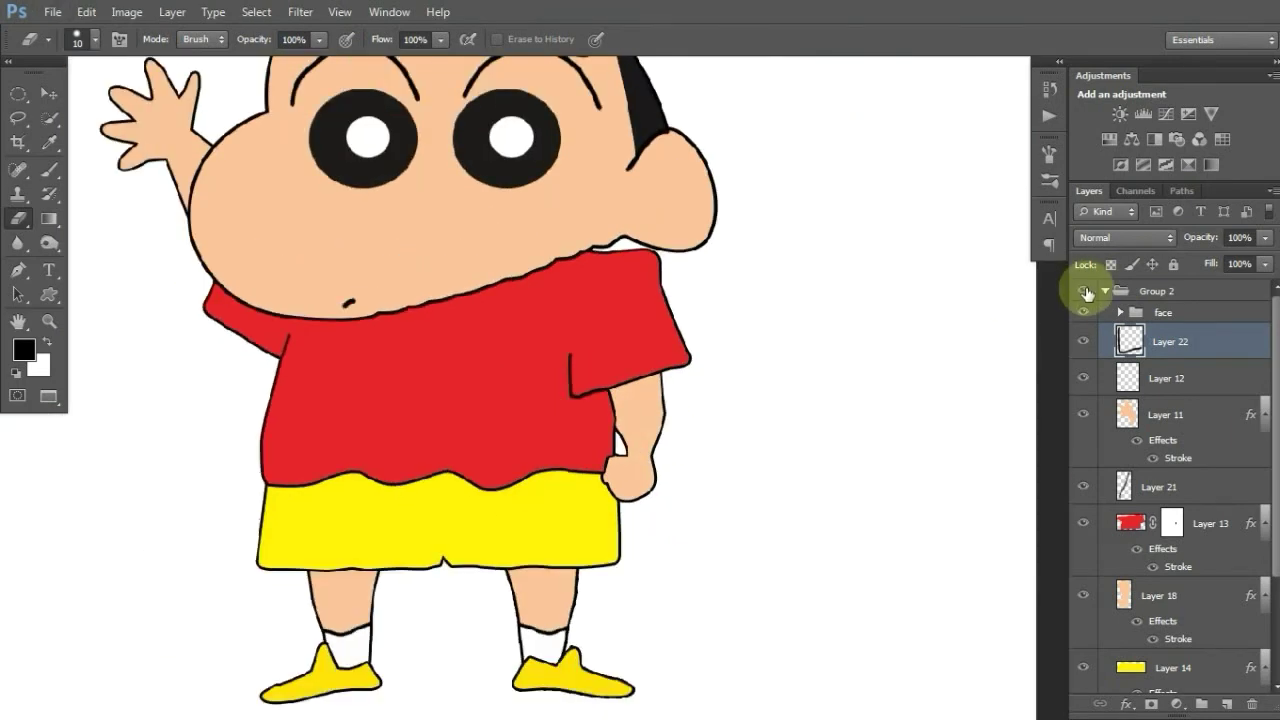
pyautogui.scroll(5, 623, 486)
pyautogui.click(1160, 595)
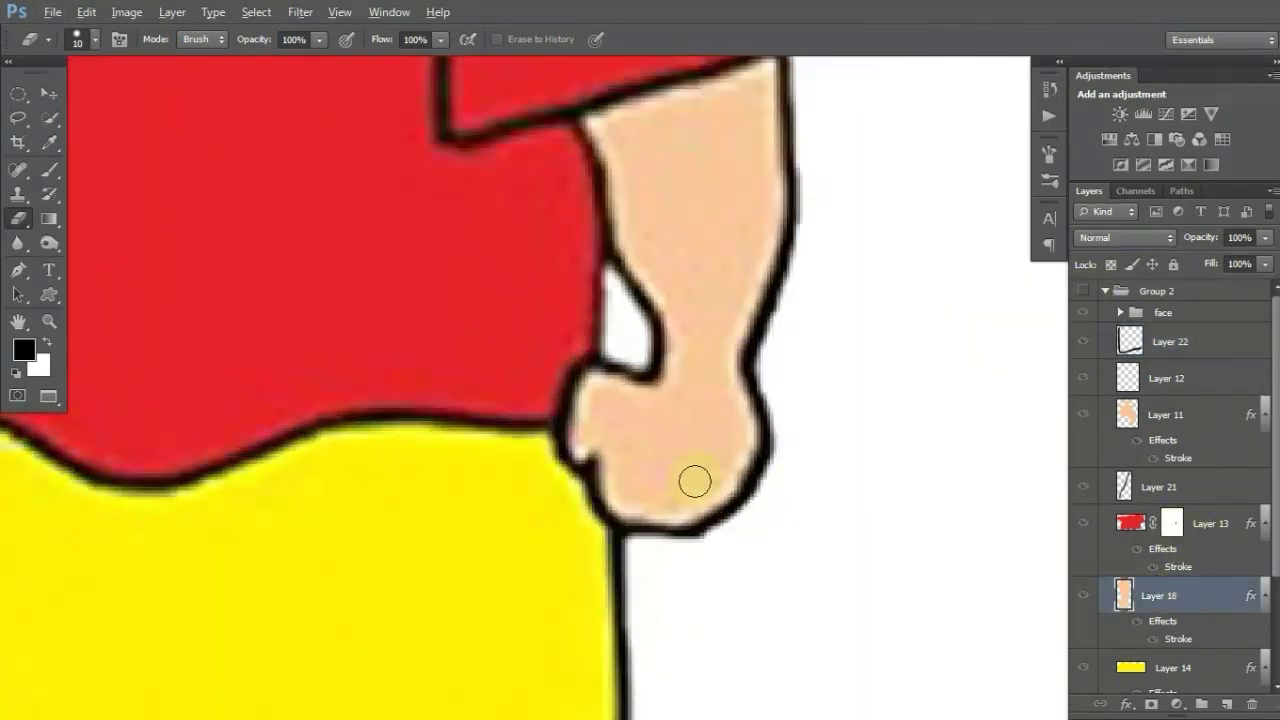
pyautogui.scroll(3, 691, 480)
pyautogui.press('b')
pyautogui.keyDown('alt'); pyautogui.rightClick(549, 499); pyautogui.keyUp('alt')
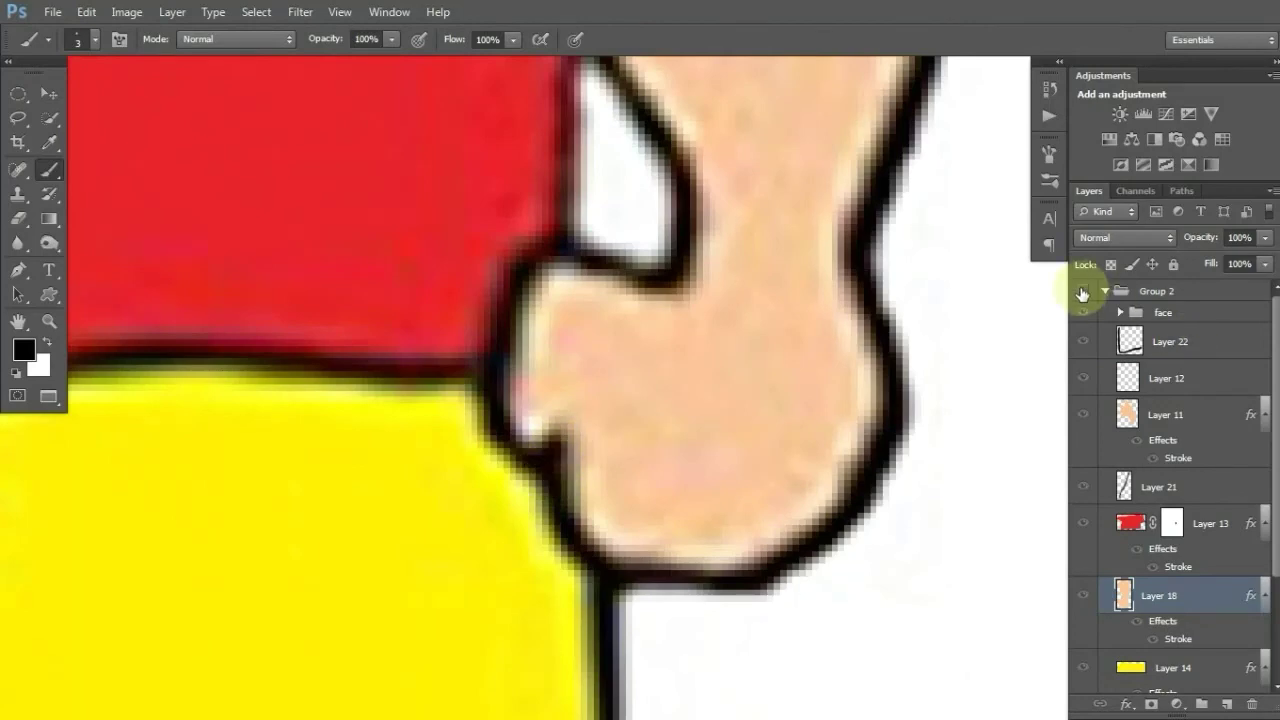
pyautogui.scroll(-3, 466, 400)
pyautogui.scroll(-2, 480, 294)
pyautogui.scroll(-2, 463, 286)
# Change the Stroke size on the shirt Layer 13 outline
pyautogui.scroll(-2, 463, 286)
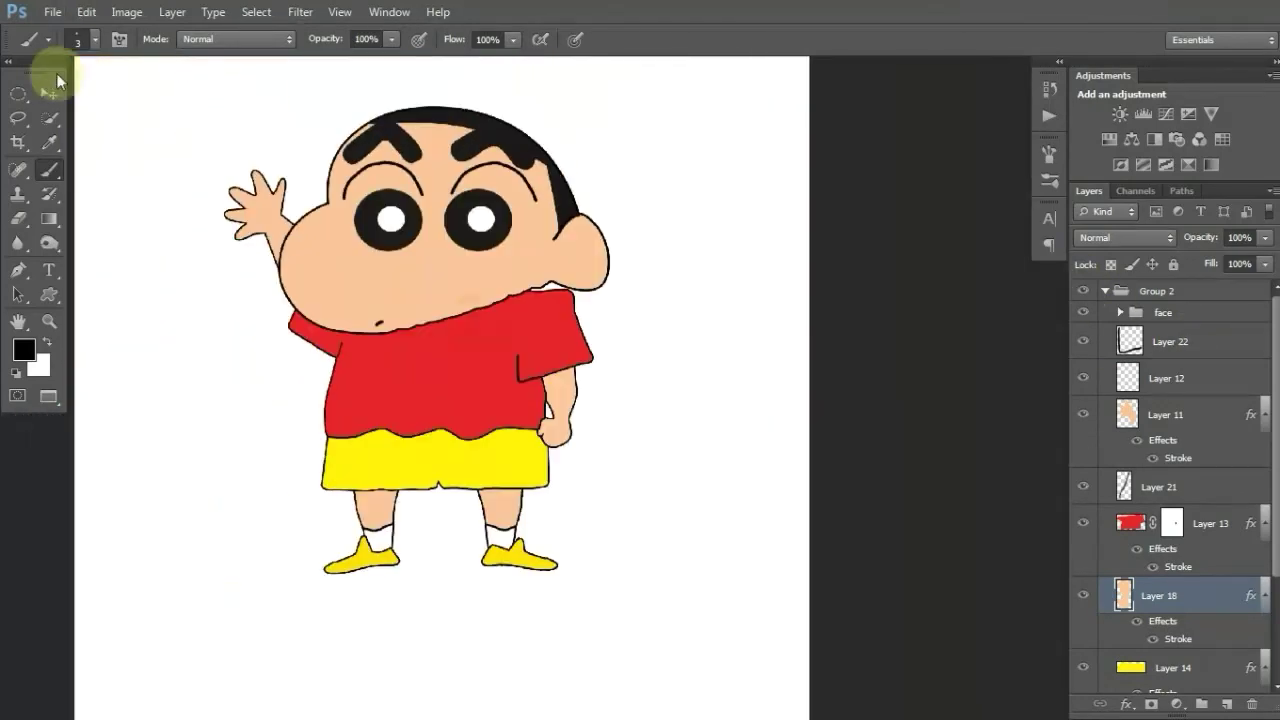
pyautogui.click(50, 91)
pyautogui.scroll(-1, 435, 298)
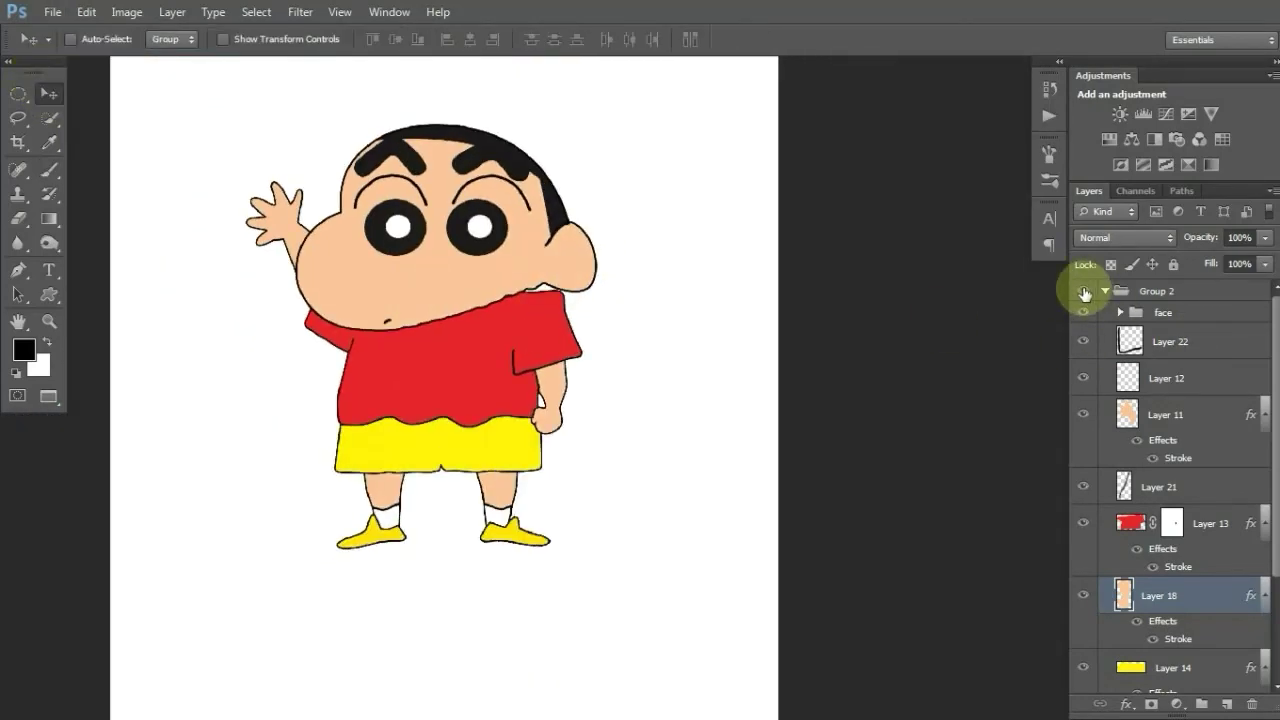
pyautogui.scroll(-1, 1170, 450)
pyautogui.doubleClick(1250, 545)
pyautogui.moveTo(1086, 106); pyautogui.dragTo(1095, 106)
pyautogui.press('Return')
# Review the shorts Layer 14 Stroke settings and expand Group 1 copy
pyautogui.scroll(-2, 1250, 495)
pyautogui.click(1181, 557)
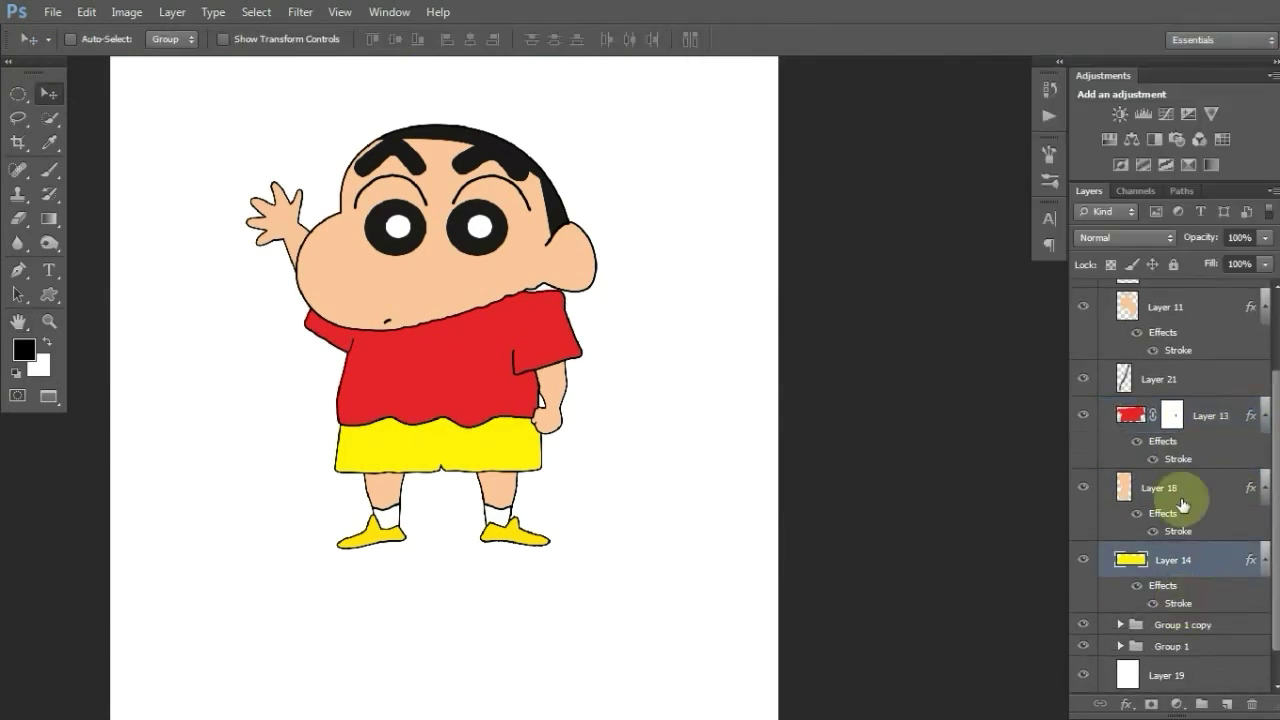
pyautogui.doubleClick(1250, 557)
pyautogui.press('Return')
pyautogui.scroll(-1, 1232, 598)
pyautogui.click(1120, 588)
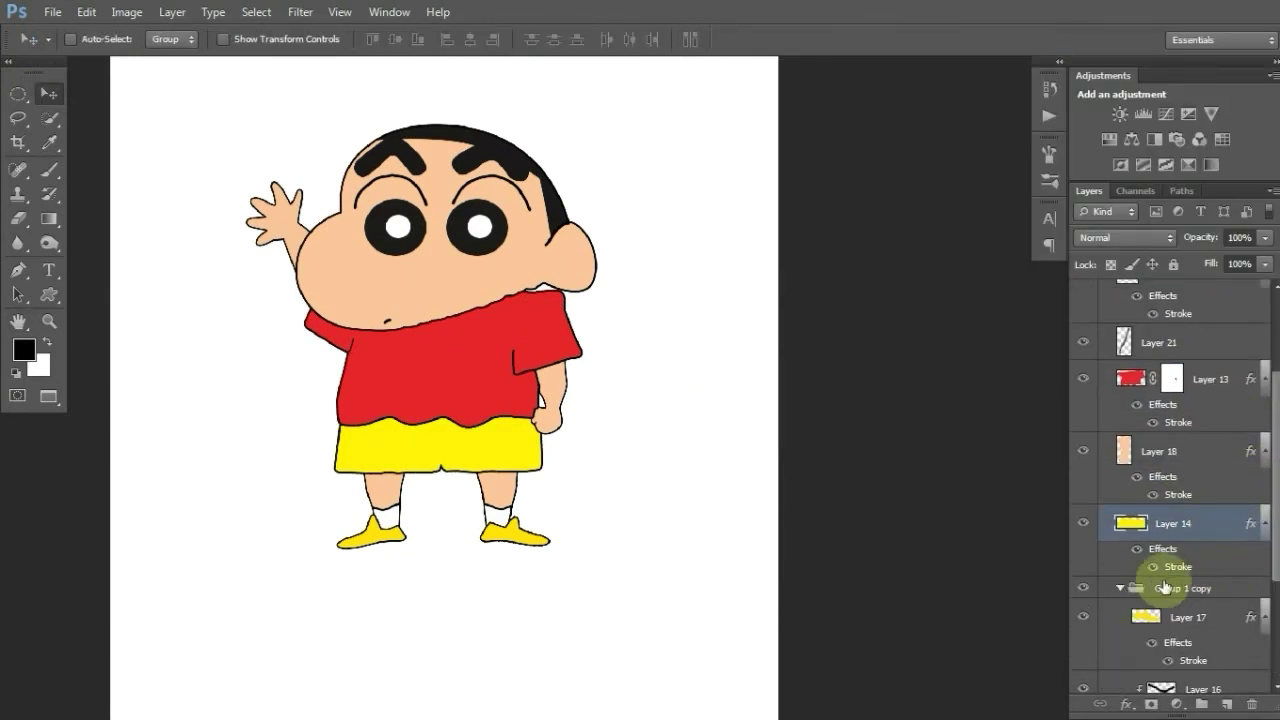
pyautogui.scroll(-3, 1114, 586)
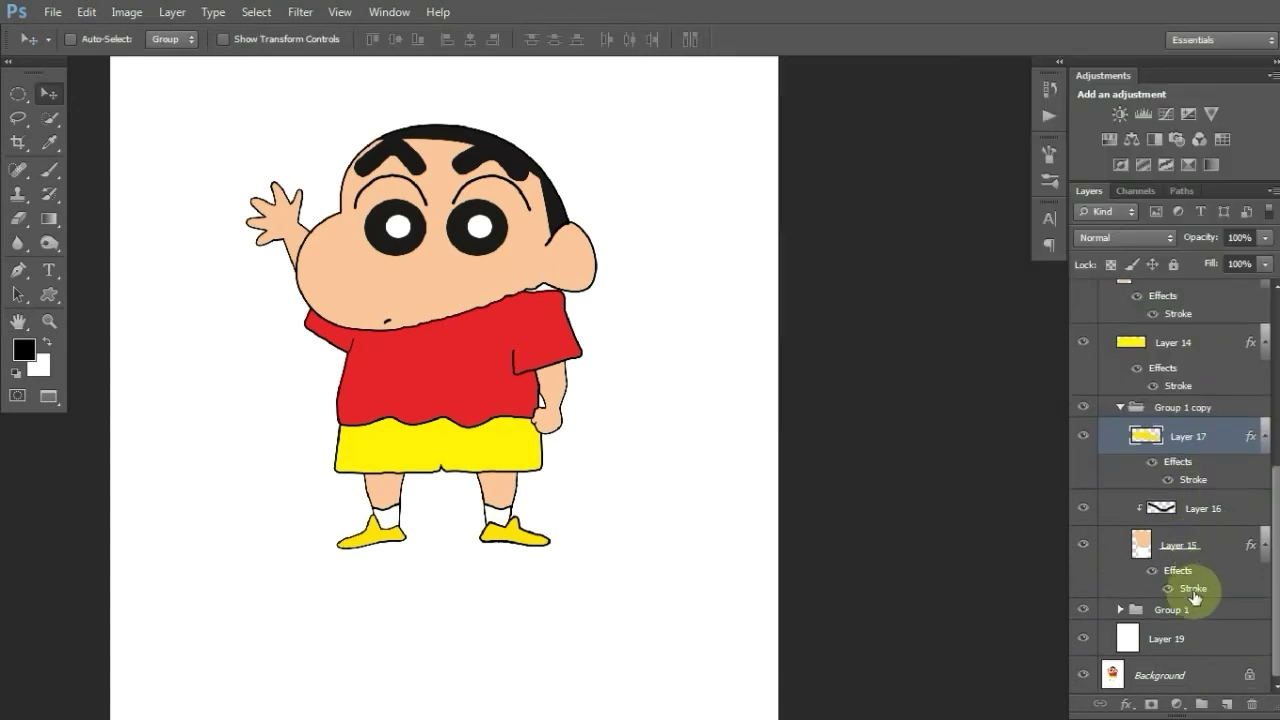